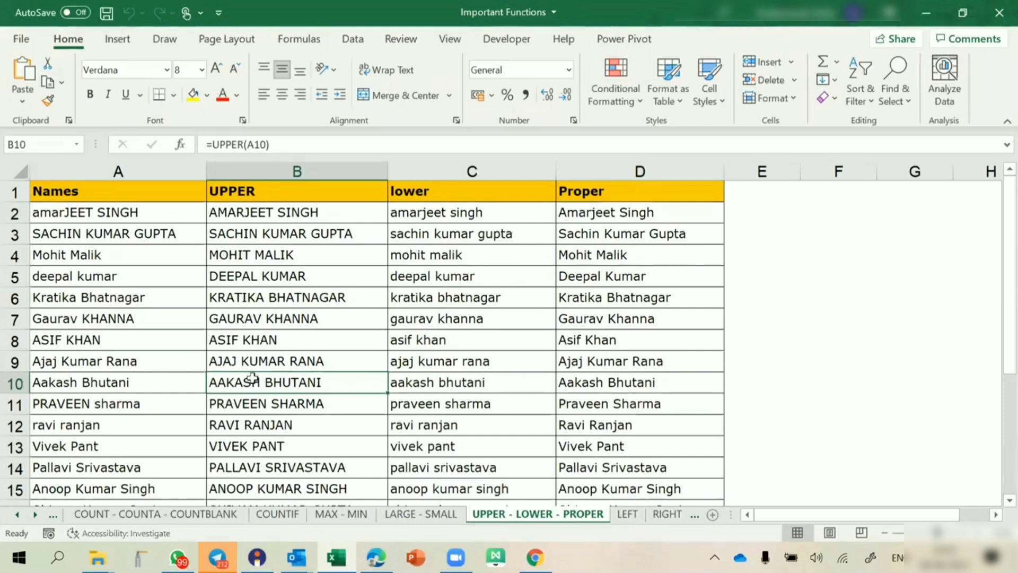
- Review the existing examples on the COUNTIF, MAX - MIN, LARGE - SMALL and UPPER - LOWER - PROPER sheets
click(16, 514)
click(17, 514)
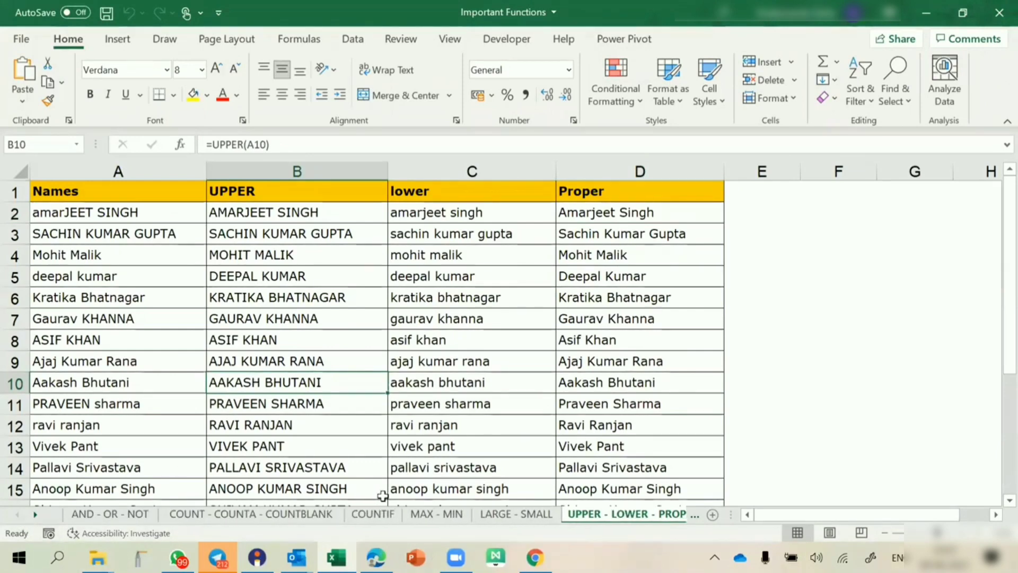
click(372, 515)
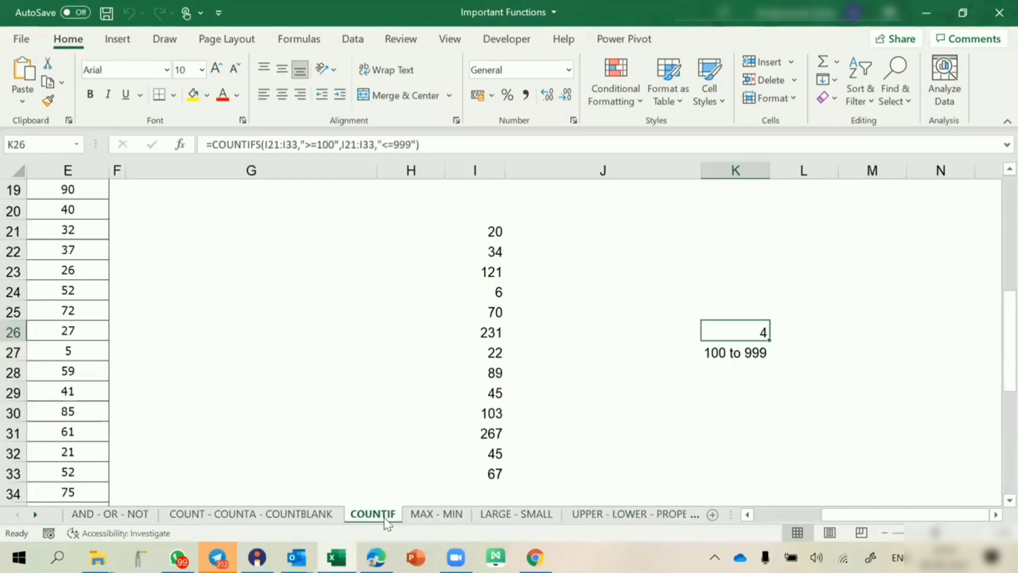
click(432, 514)
click(501, 515)
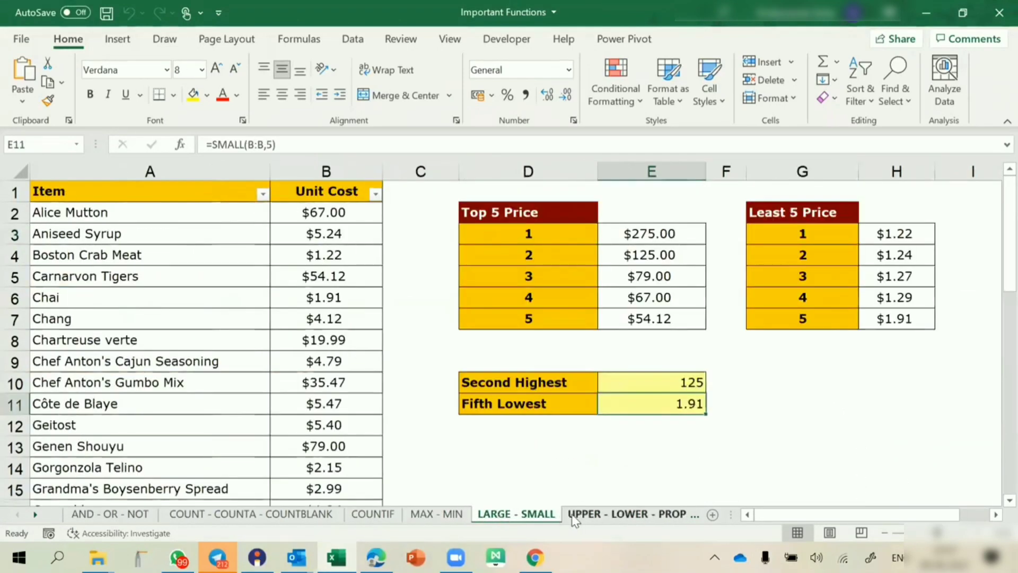
click(577, 515)
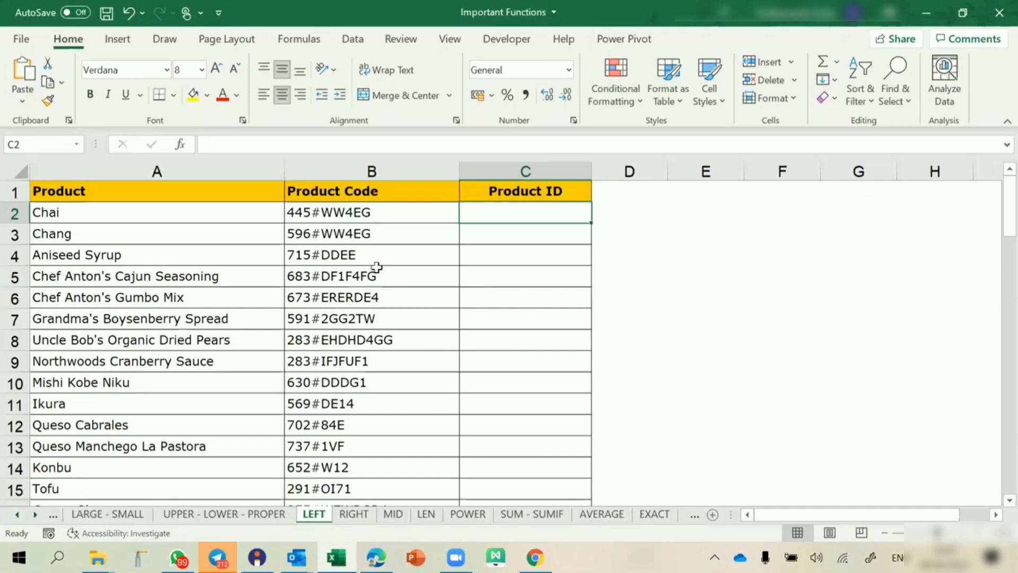
- Enter =LEFT(B2,3) in C2 to extract the first three characters of the product code
click(336, 171)
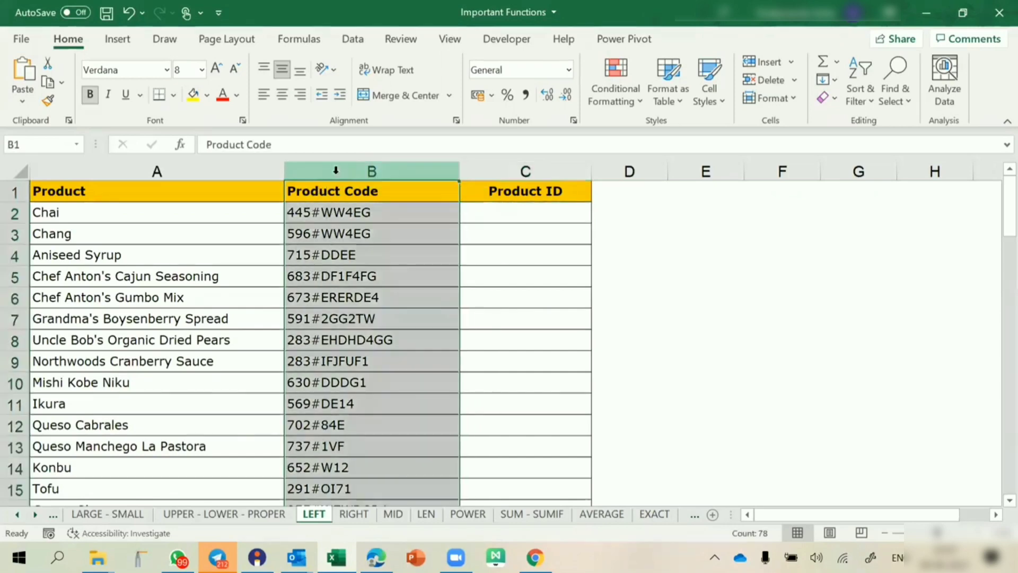
click(295, 212)
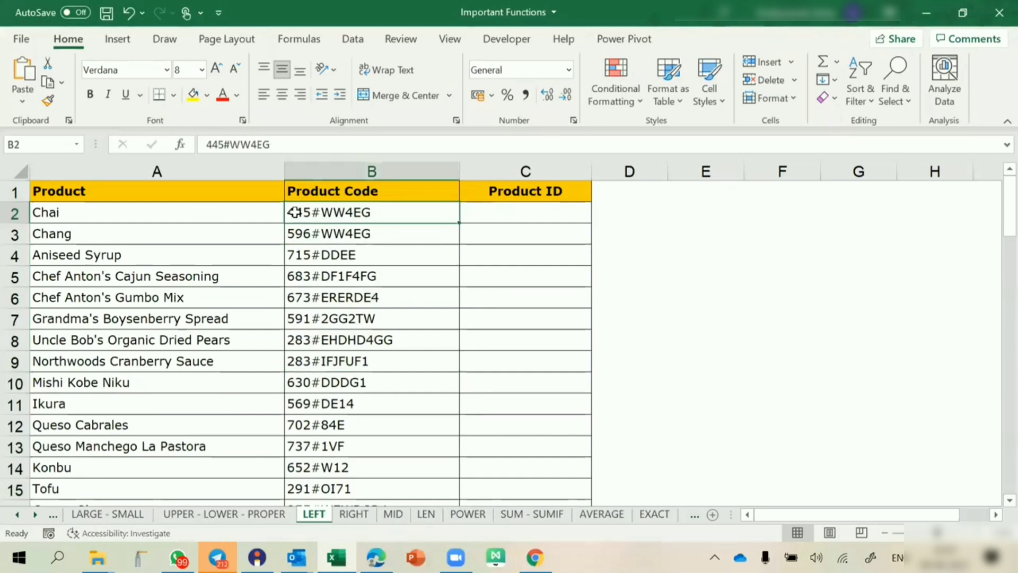
click(508, 214)
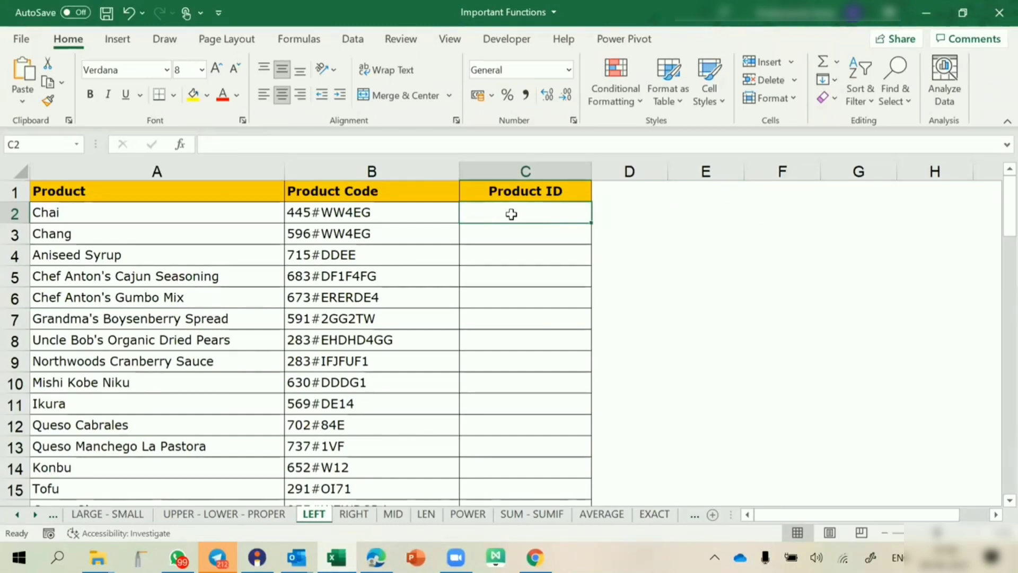
text(=)
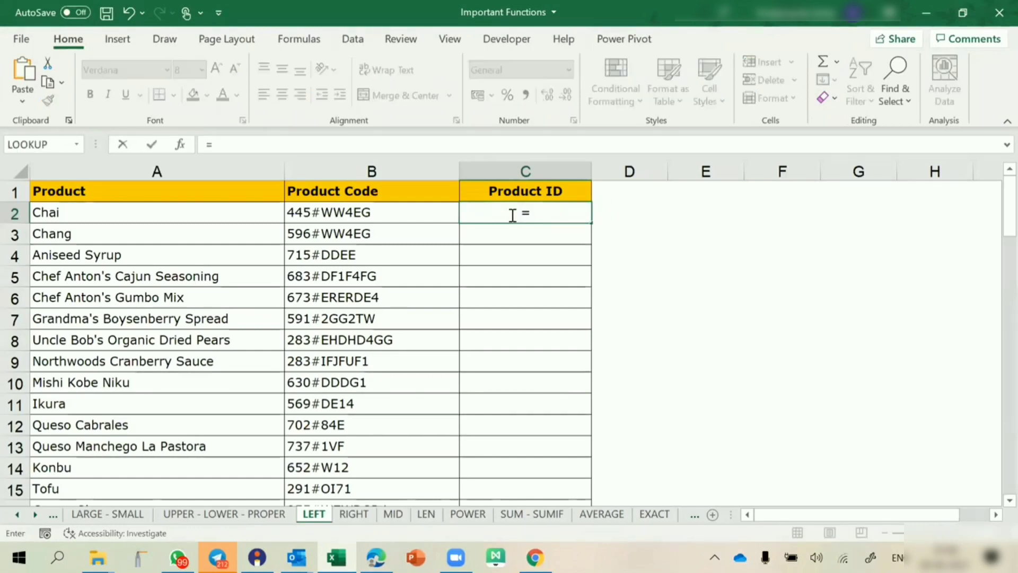
text(left)
key(Tab)
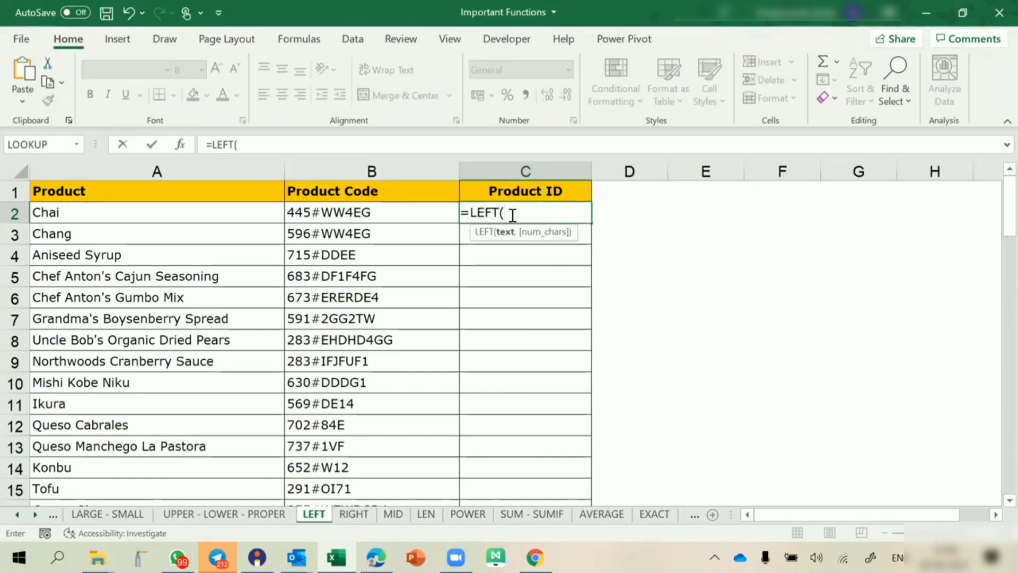
key(Left)
text(,3)
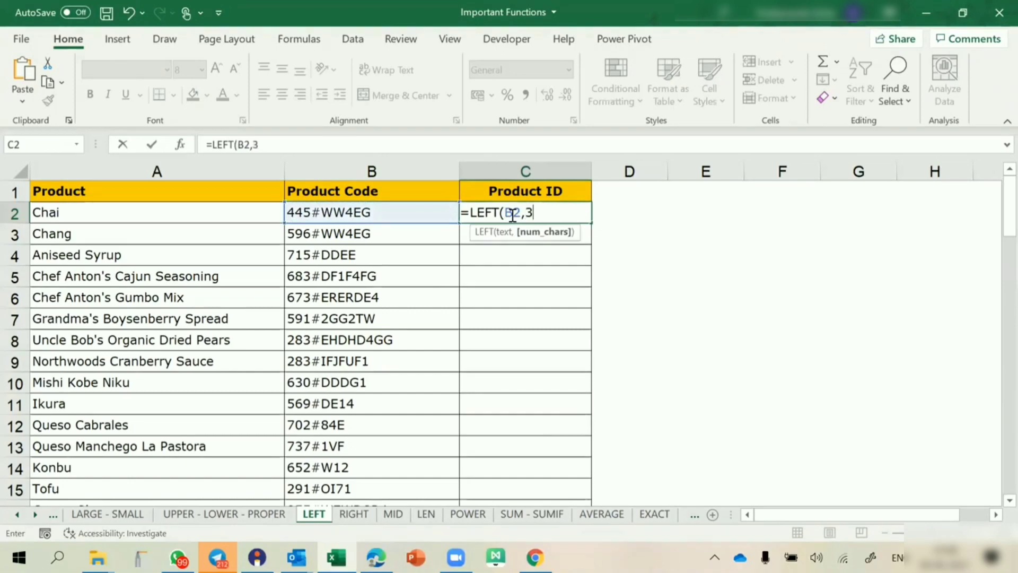
text())
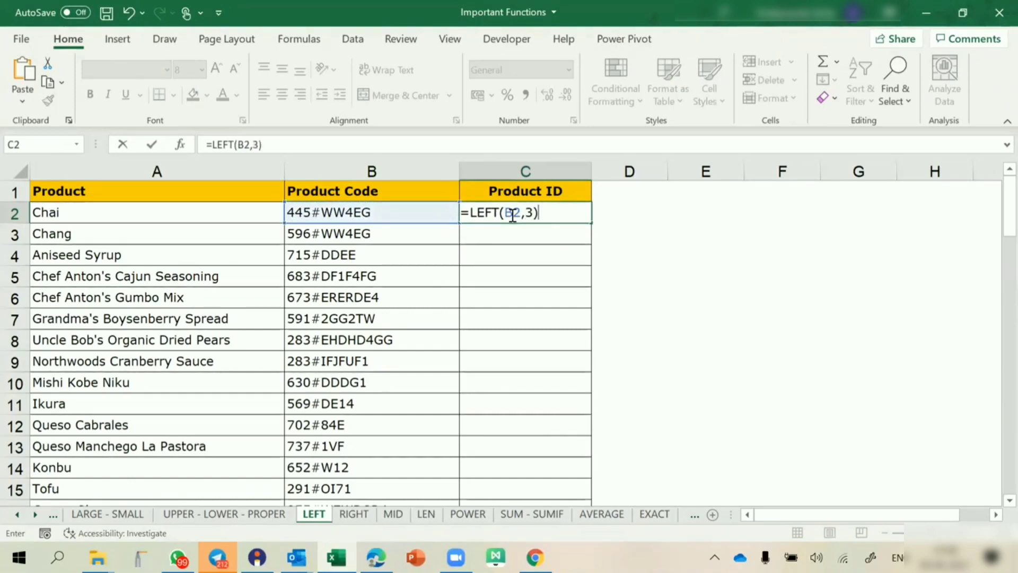
key(Return)
- Copy the LEFT formula from C2 down to all products in the Product ID column
click(518, 212)
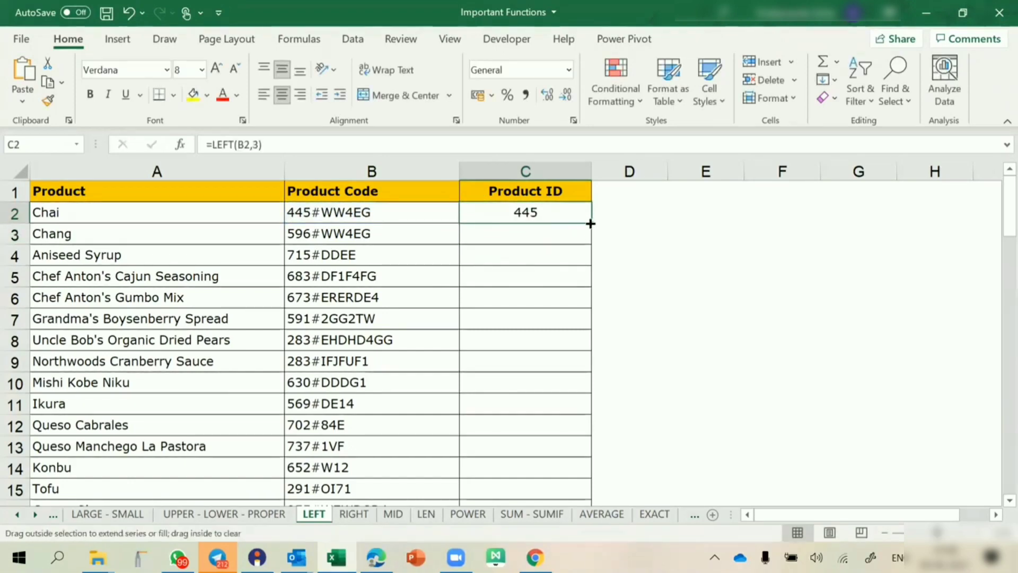
double_click(590, 224)
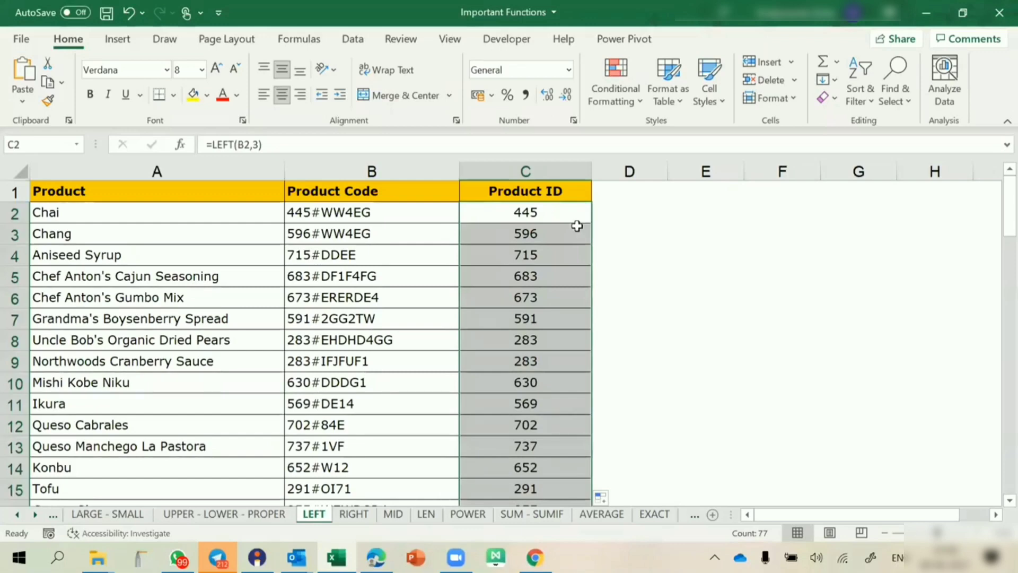
click(539, 233)
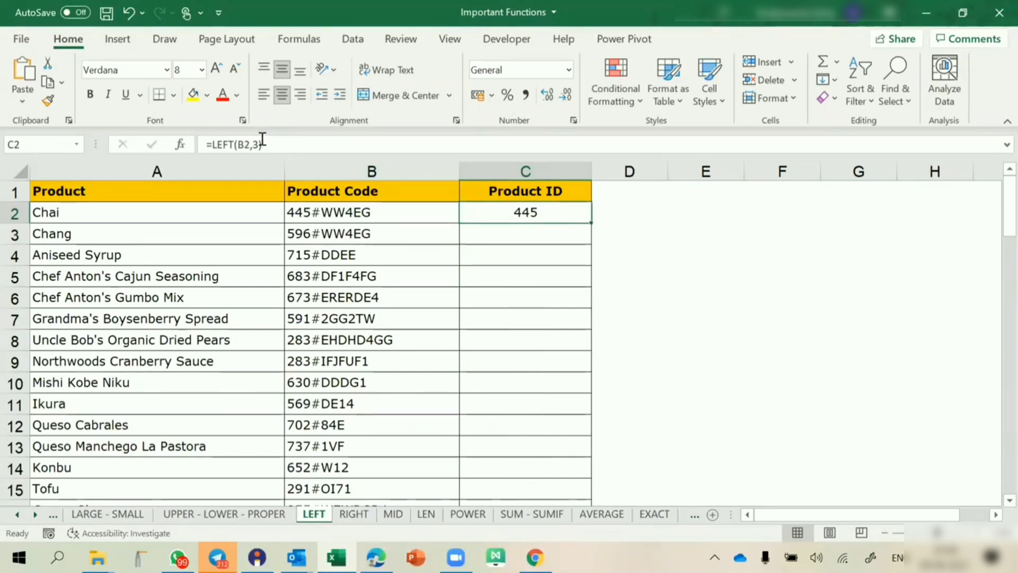
- Try extracting 4 characters with the LEFT formula in C2, and undo that change
click(258, 144)
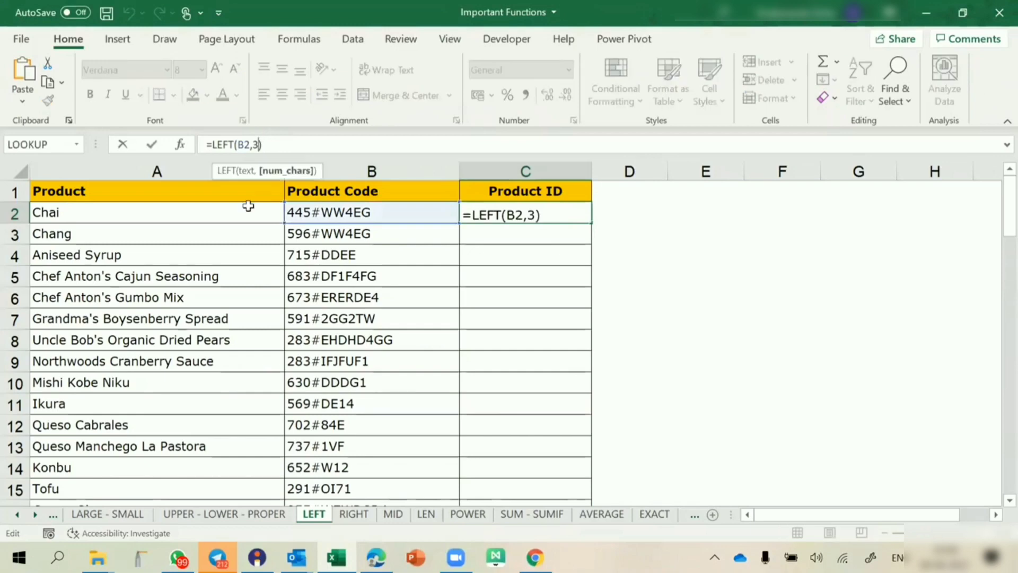
key(BackSpace)
text(4)
key(Return)
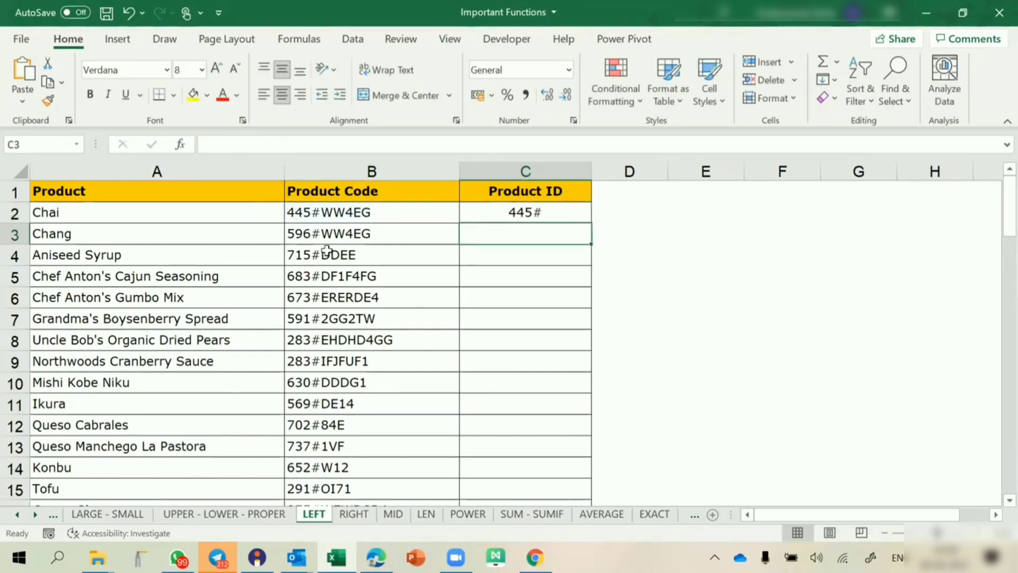
click(508, 212)
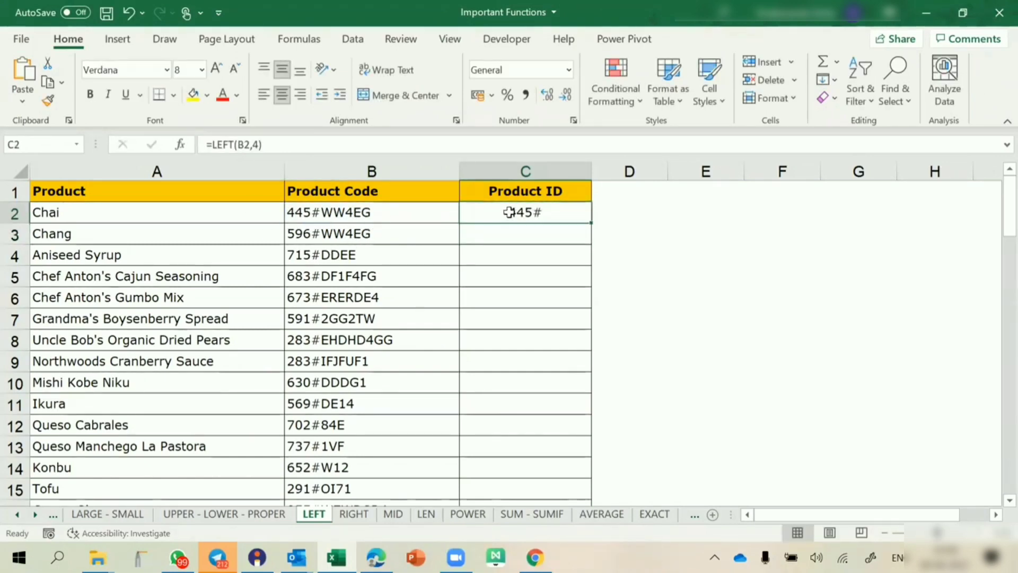
key(ctrl+z)
- Fill the =LEFT(B2,3) formula from C2 down the whole Product ID column
double_click(591, 223)
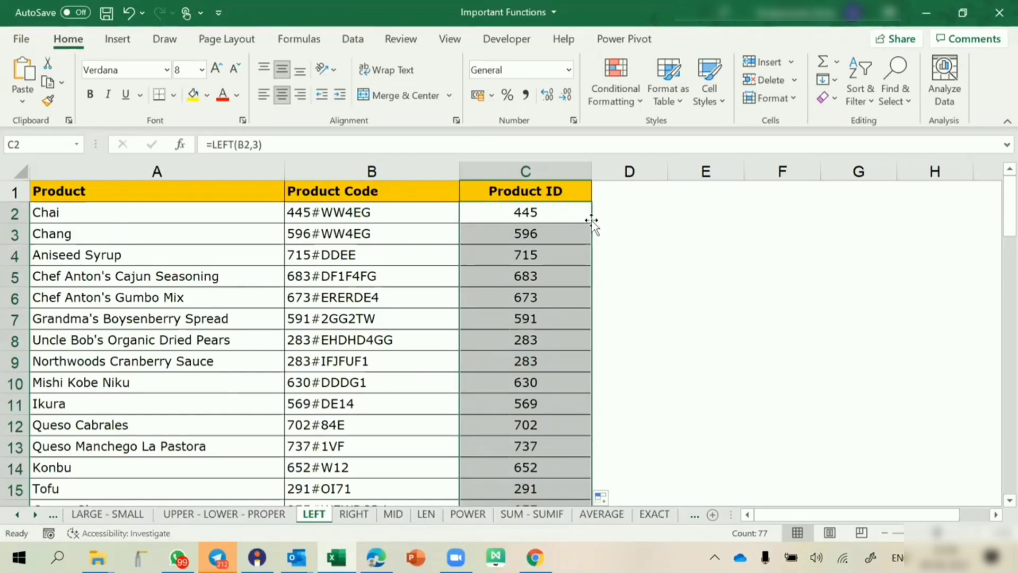
click(540, 213)
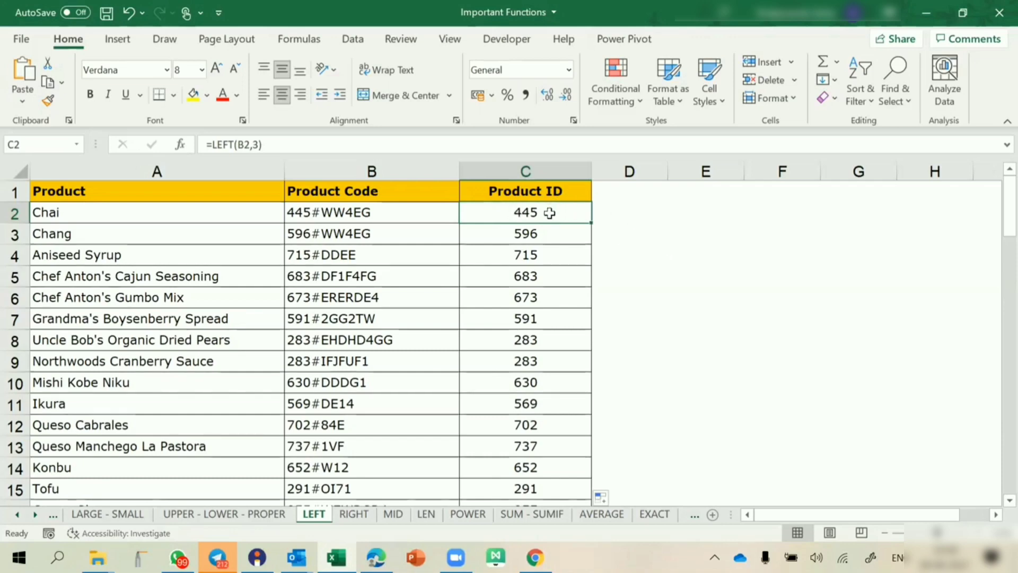
shift+click(531, 417)
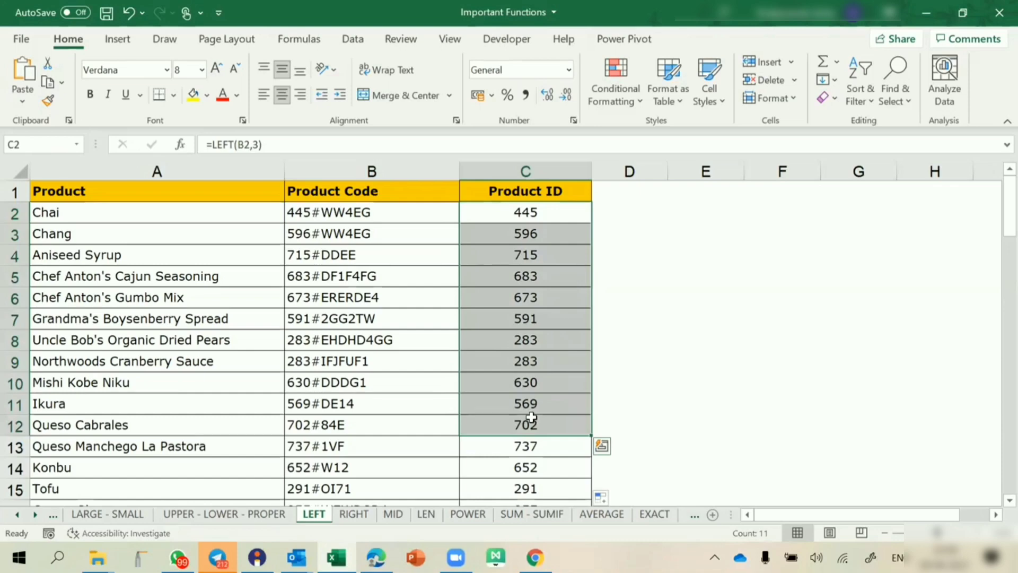
- Test adding up the extracted product IDs with =SUM(C2:C11) in E5, and clear the cell
click(692, 287)
text(=su)
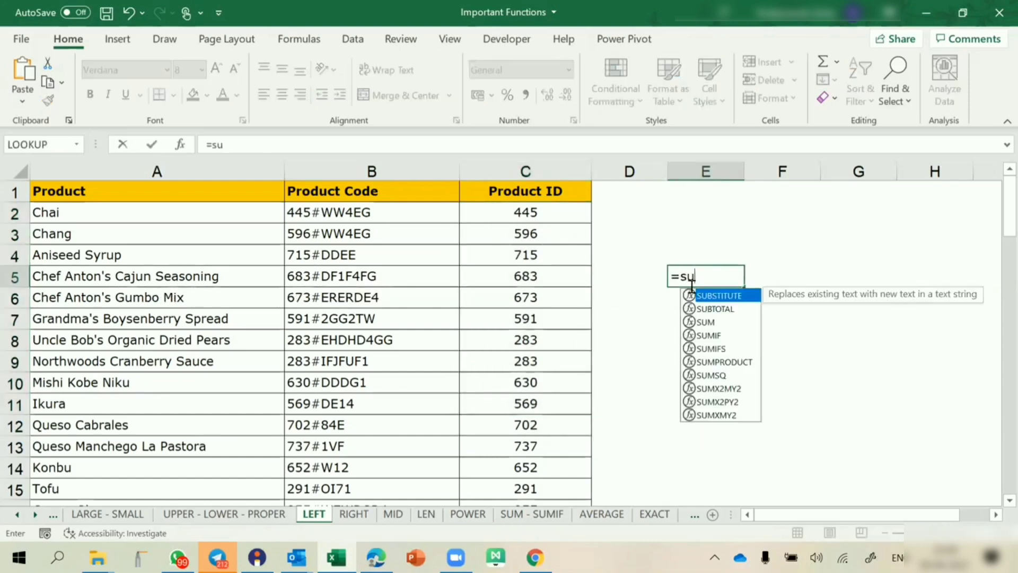
text(m)
key(Tab)
drag(553, 214, 536, 403)
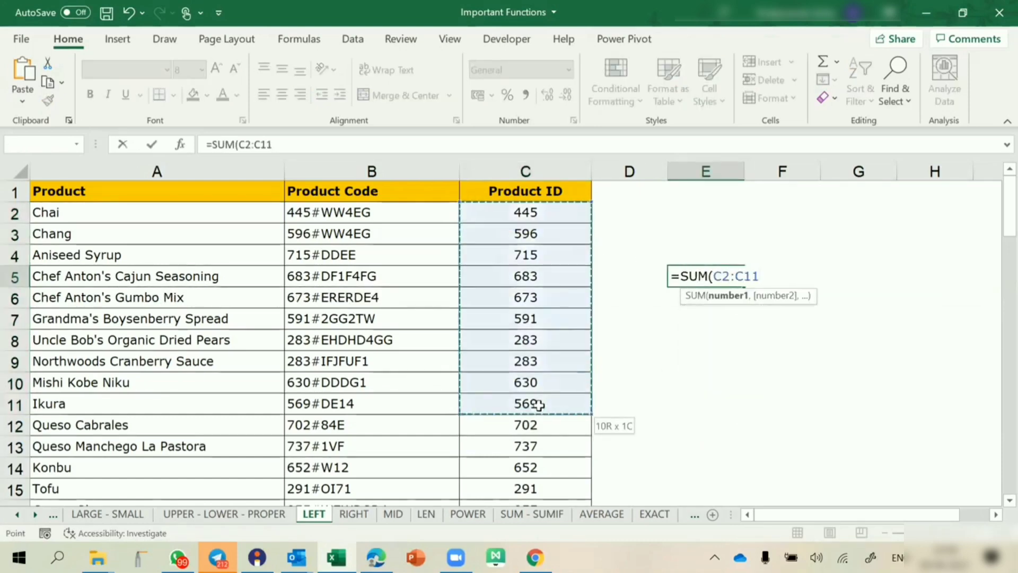
key(Return)
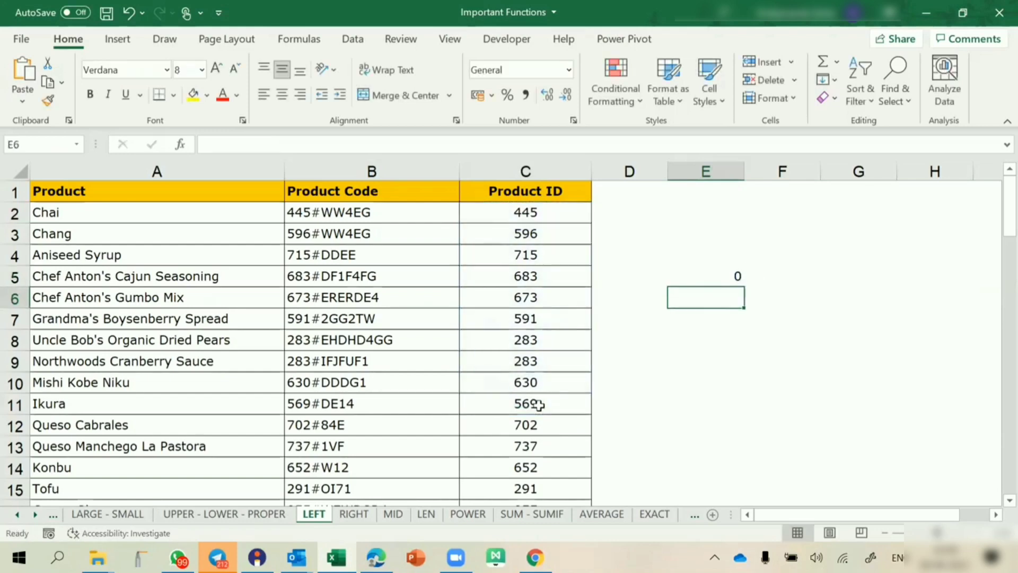
click(735, 275)
key(Delete)
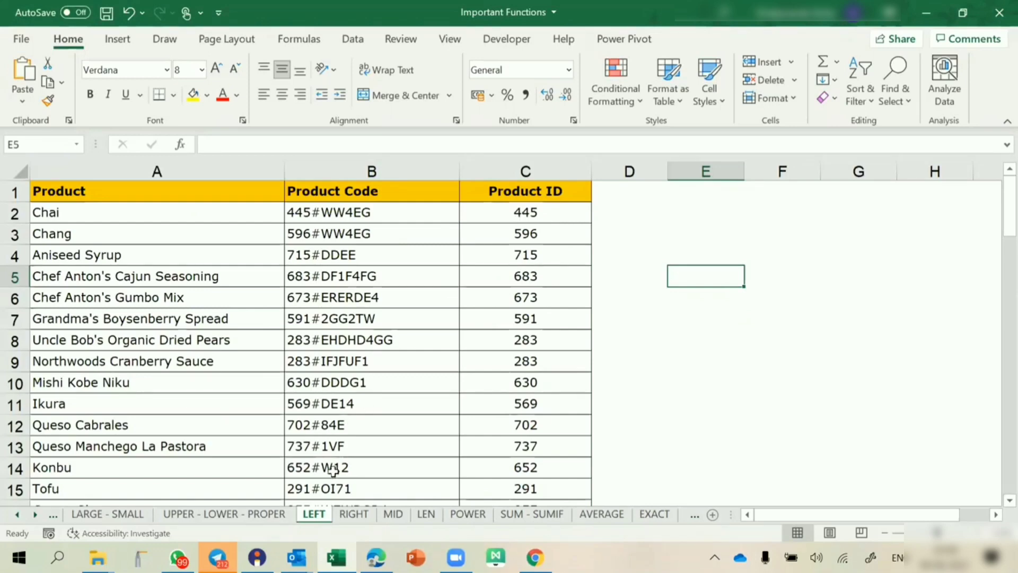
- On the RIGHT sheet, enter =RIGHT(B2,3) in C2 to extract the last three characters of the product code
click(350, 515)
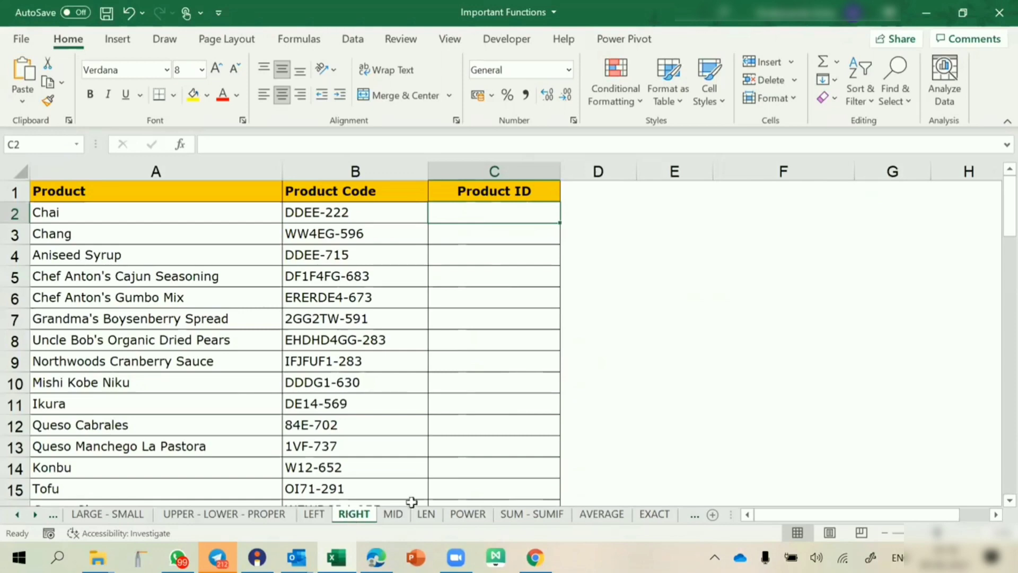
text(=right)
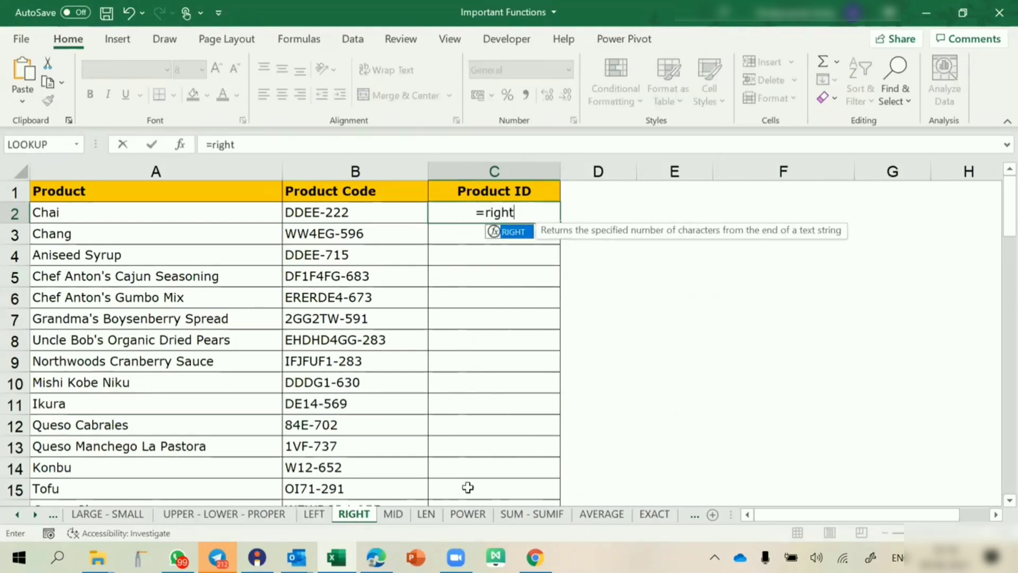
key(Tab)
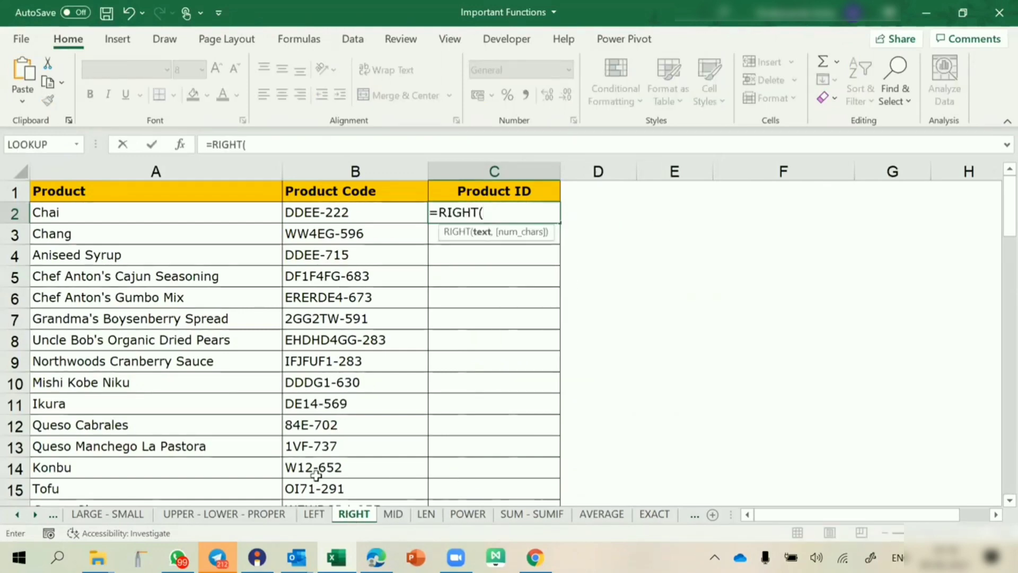
click(350, 216)
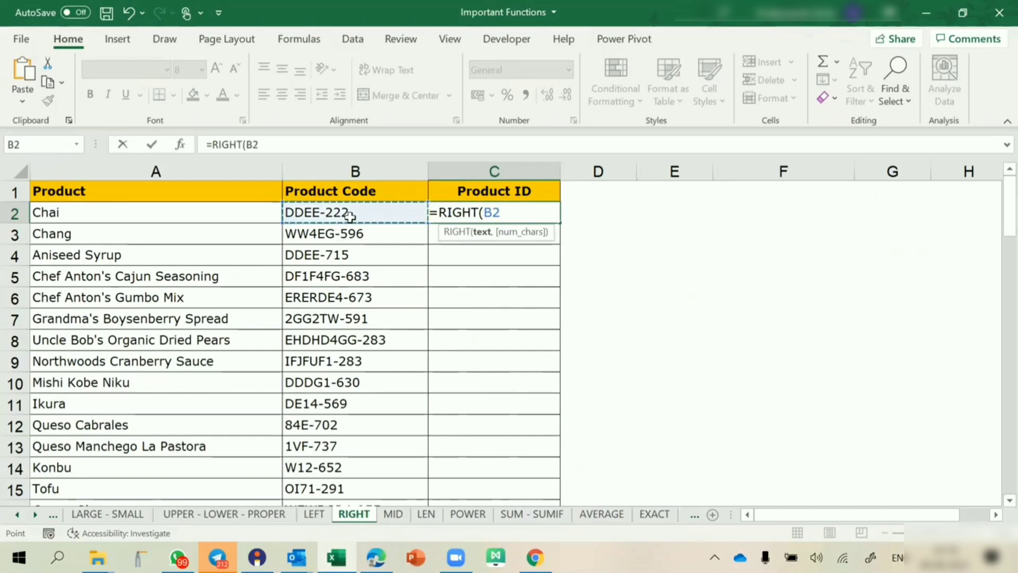
text(,3))
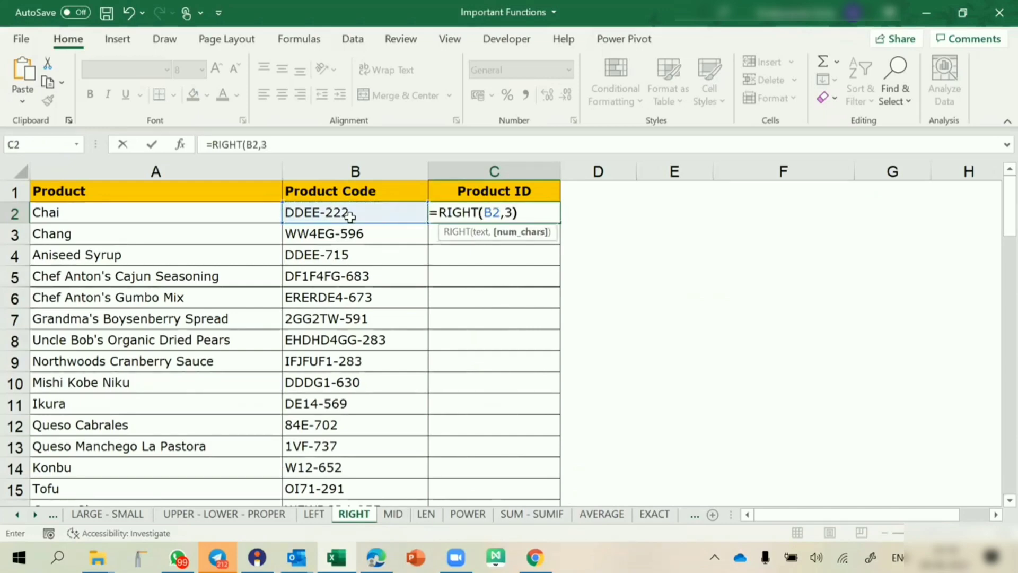
key(Return)
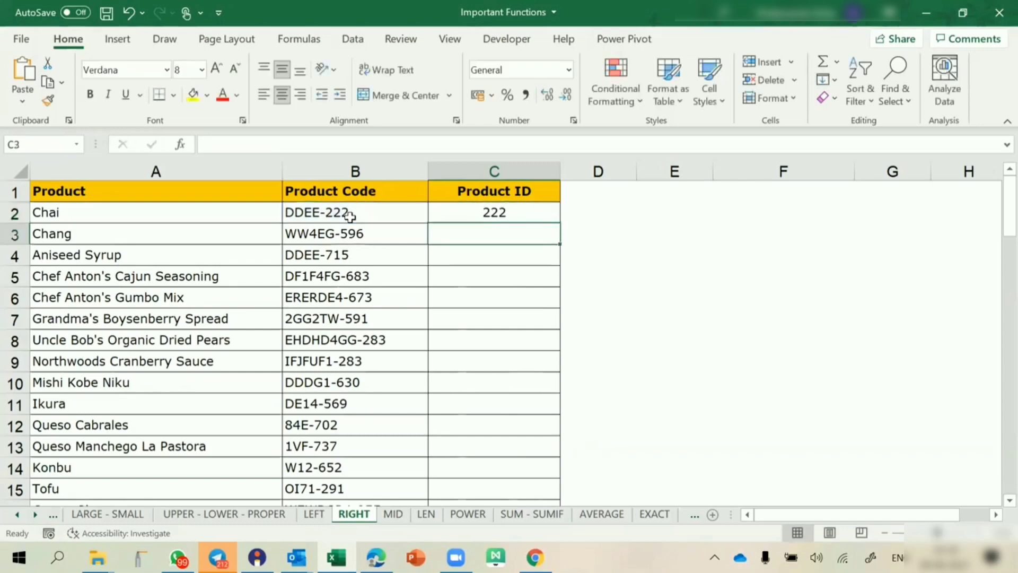
- Fill the RIGHT formula from C2 down the whole Product ID column
click(495, 213)
double_click(555, 229)
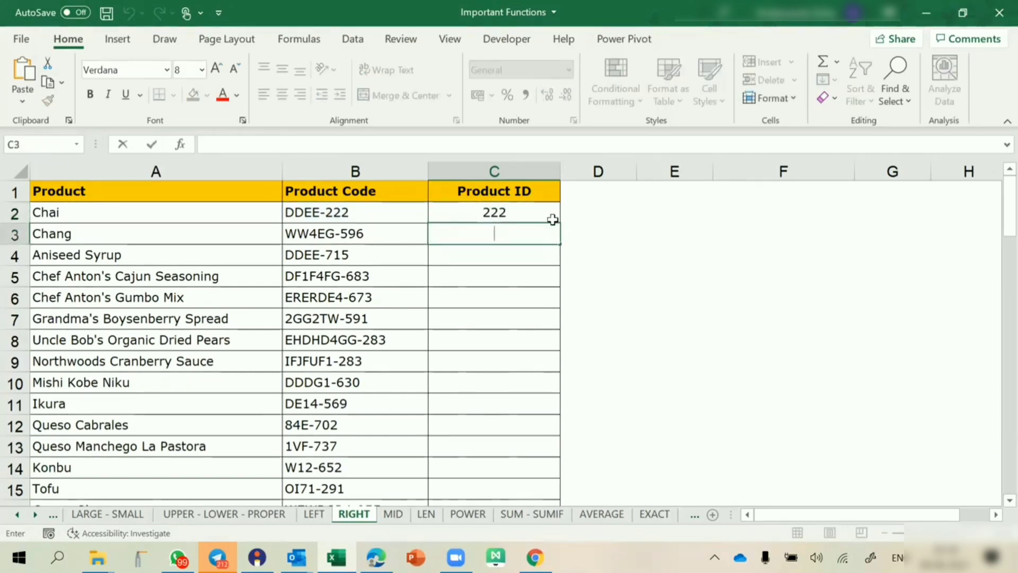
click(550, 216)
double_click(560, 225)
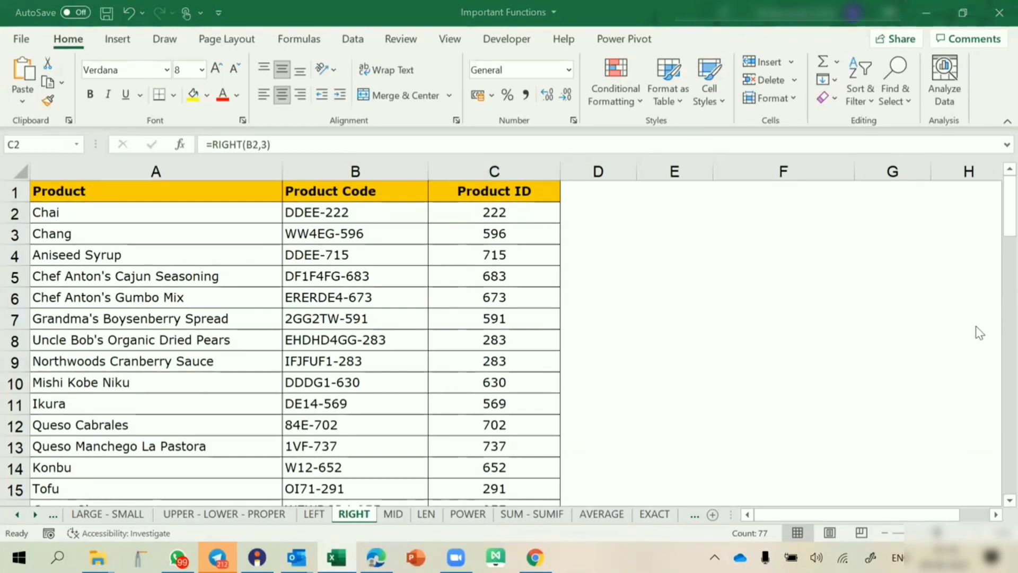
click(480, 210)
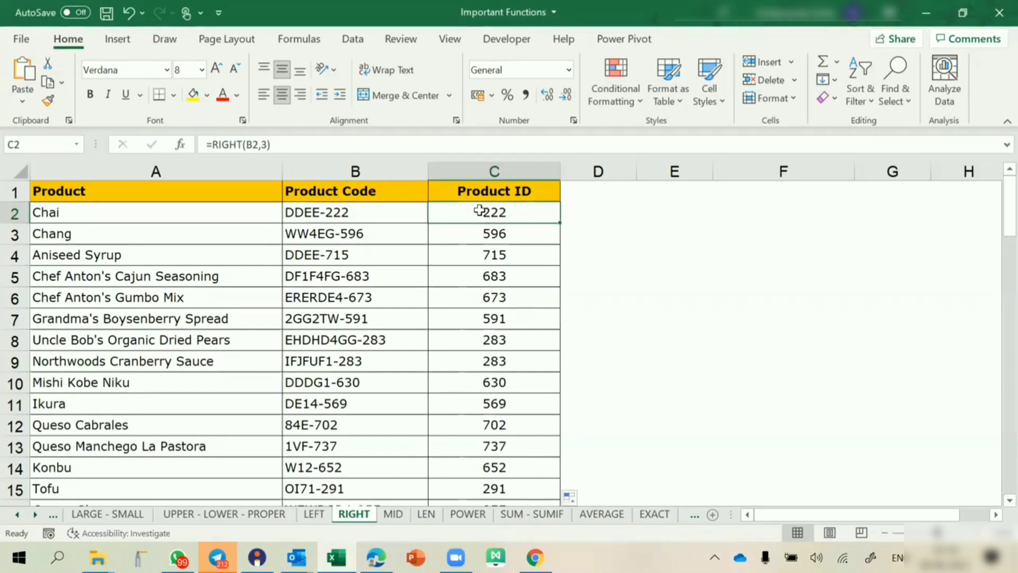
- Switch to the MID sheet and highlight the three middle digits of the product code in B2
click(395, 516)
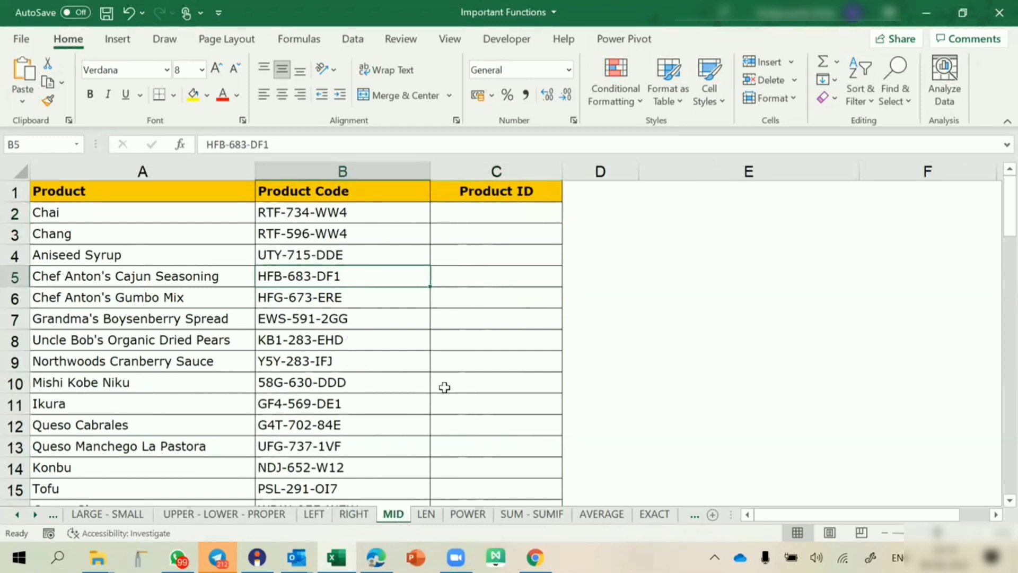
double_click(297, 213)
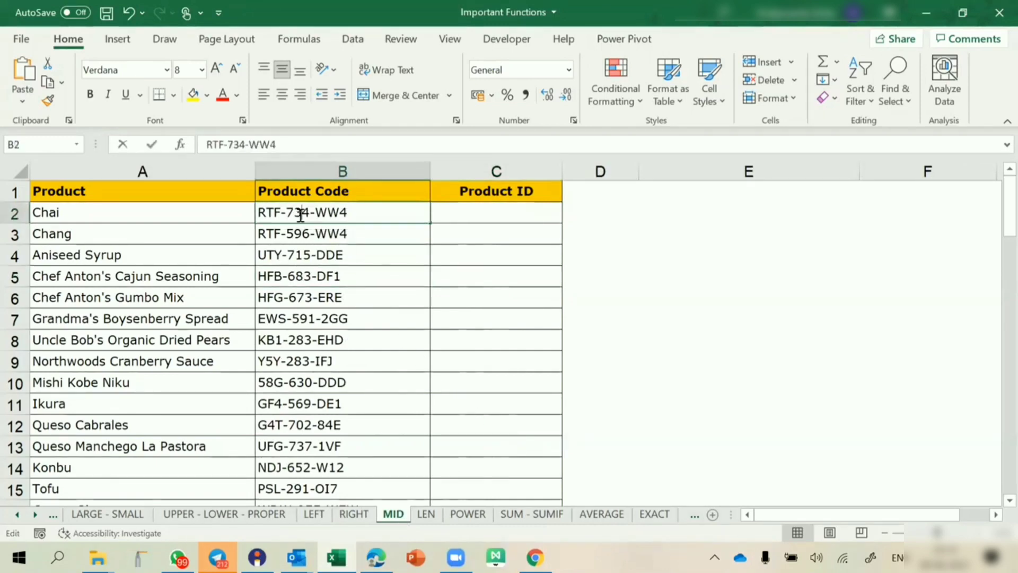
drag(288, 211, 310, 212)
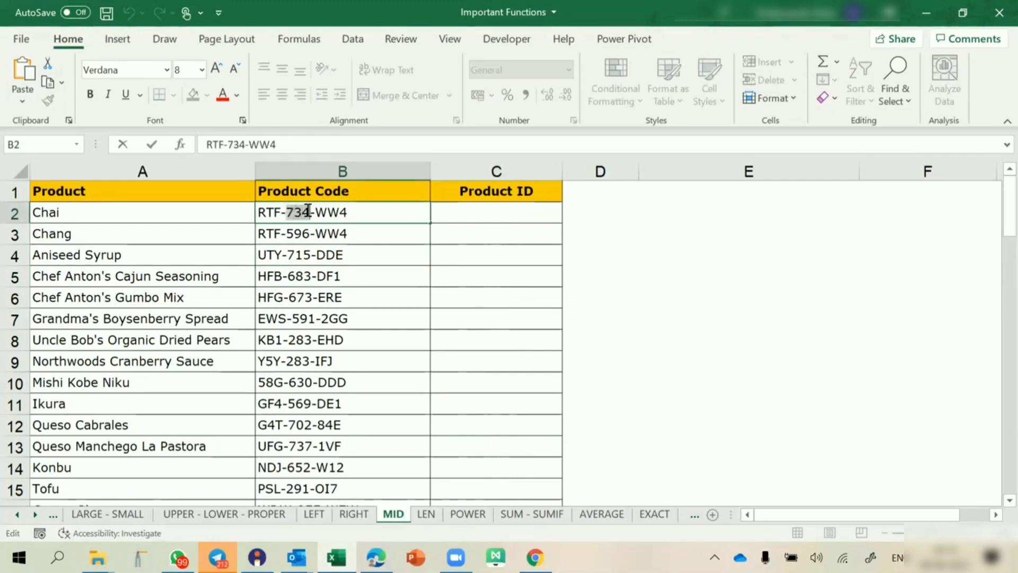
click(287, 211)
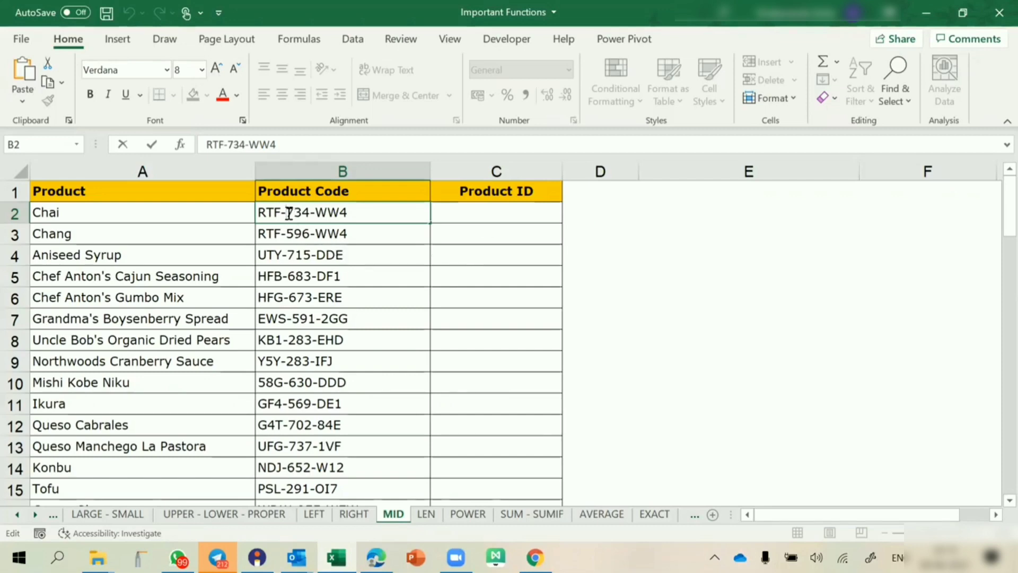
drag(298, 212, 310, 211)
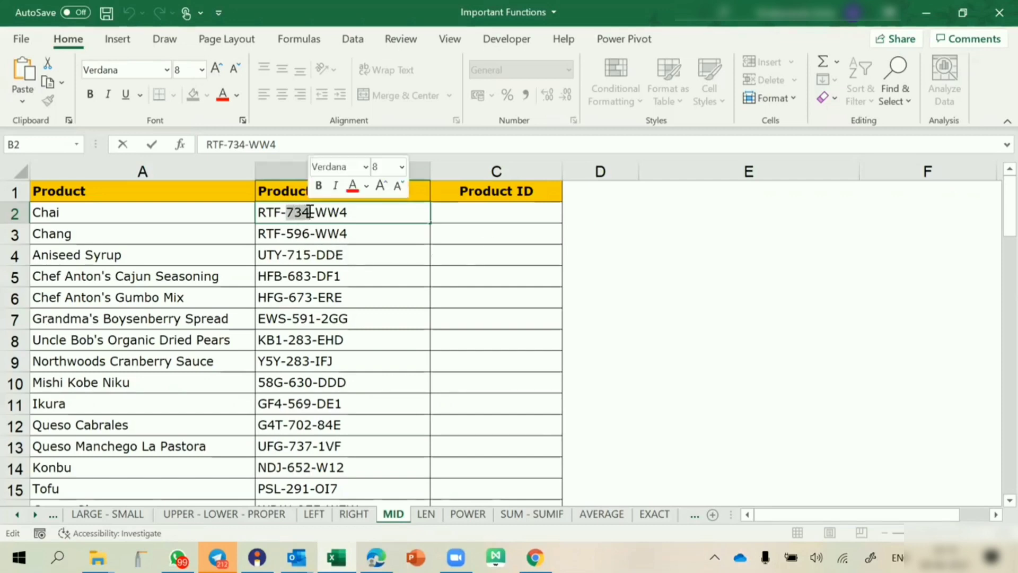
- Enter =MID(B2,5,3) in C2 to extract three characters of the product code starting at the fifth
click(457, 213)
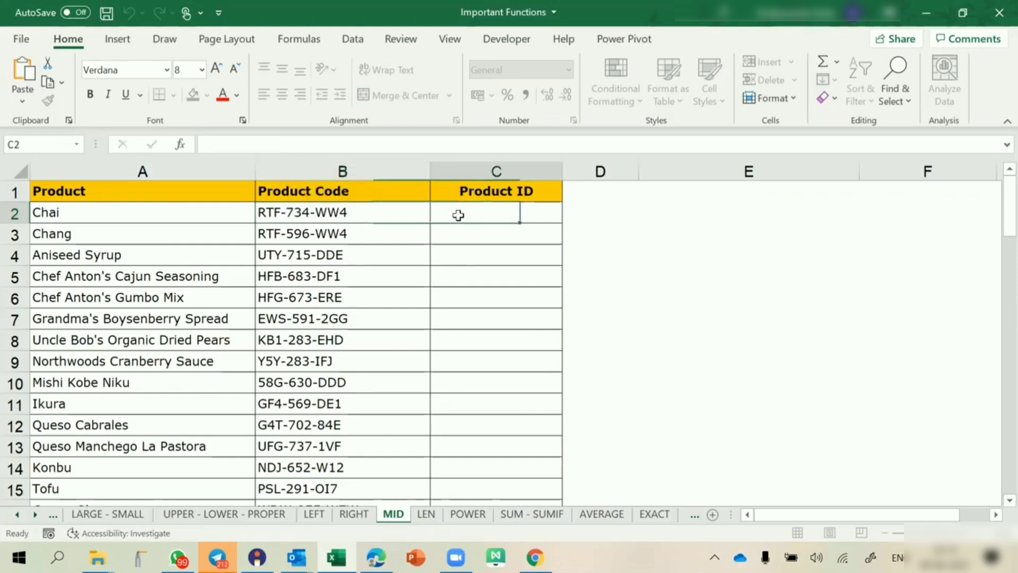
text(=m)
text(i)
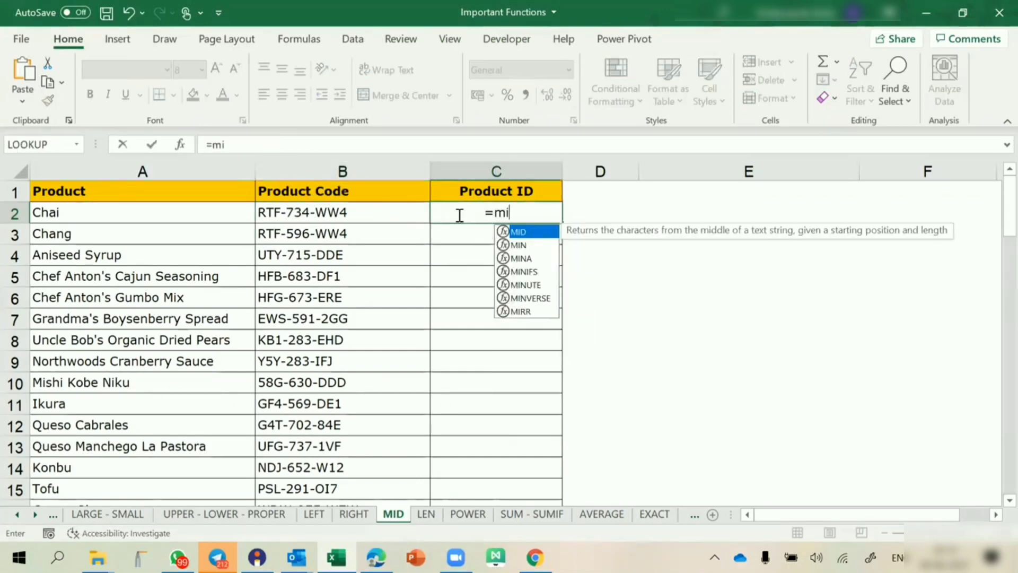
key(Tab)
click(298, 212)
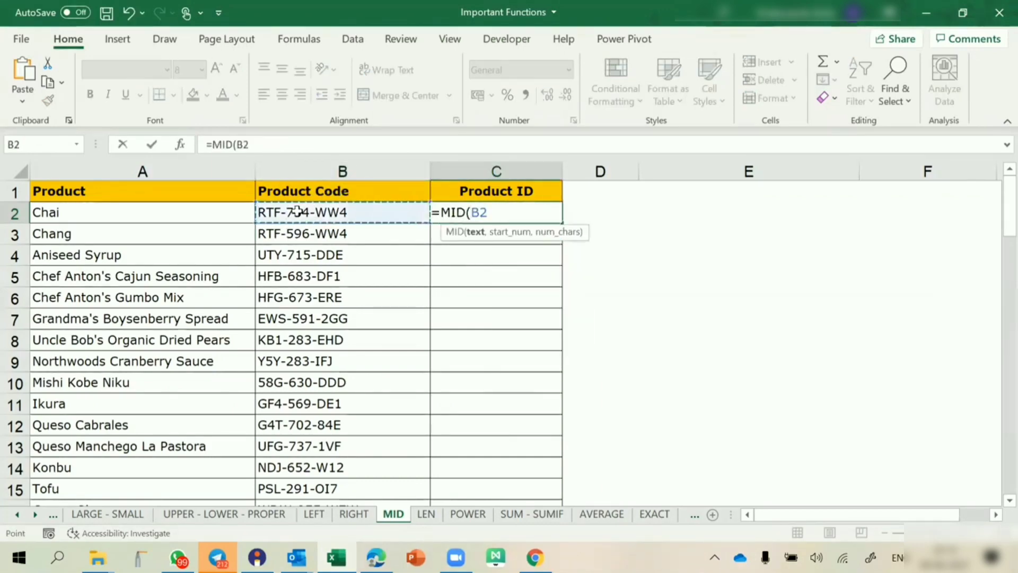
text(,)
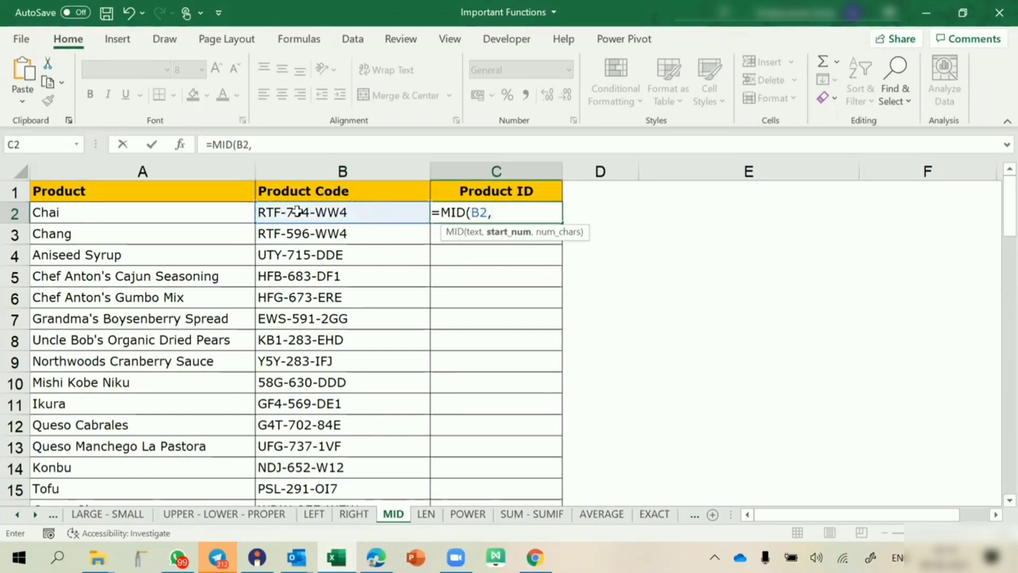
text(5,)
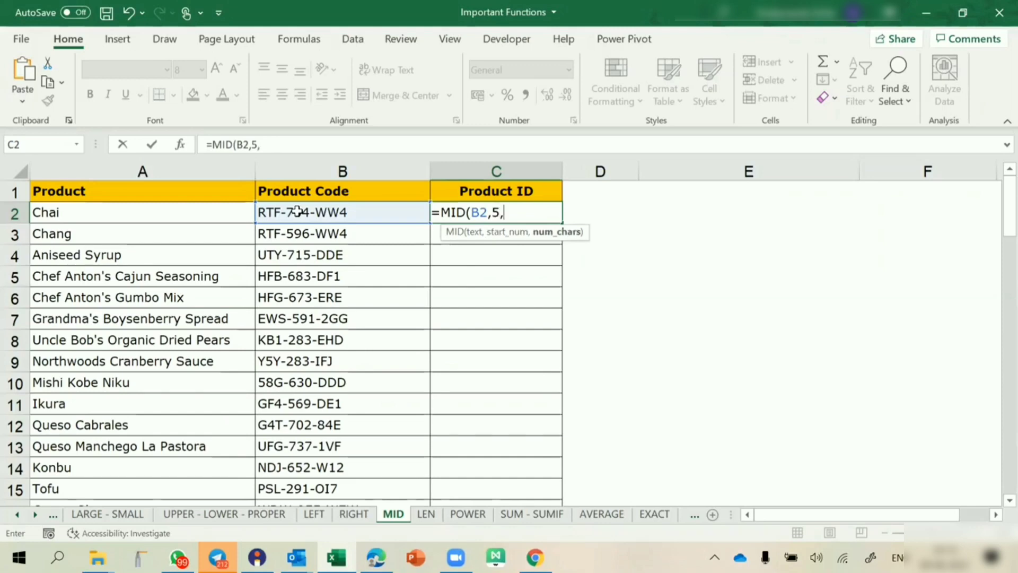
text(3))
key(Return)
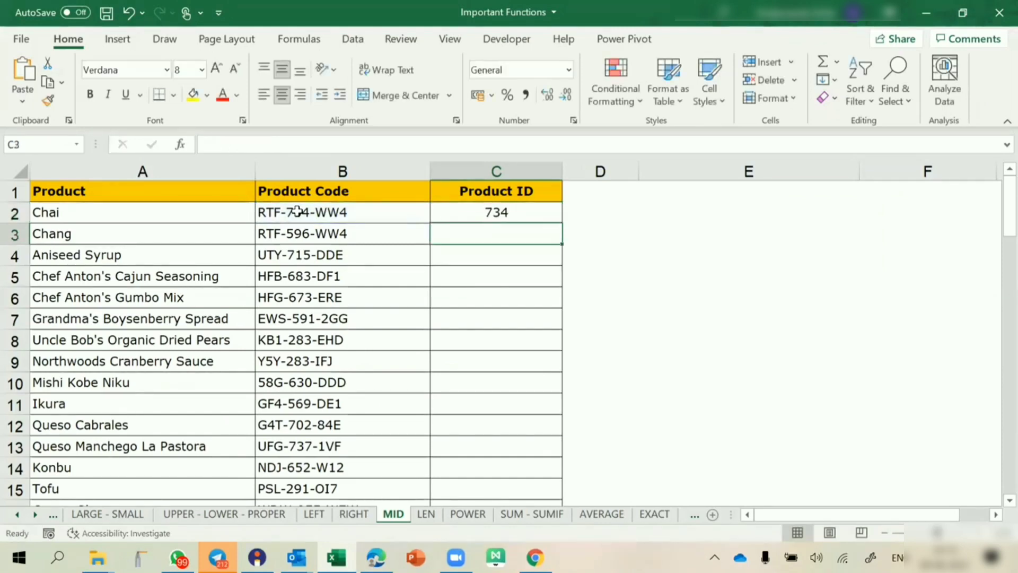
- Fill the MID formula from C2 down the whole Product ID column
click(539, 211)
double_click(561, 224)
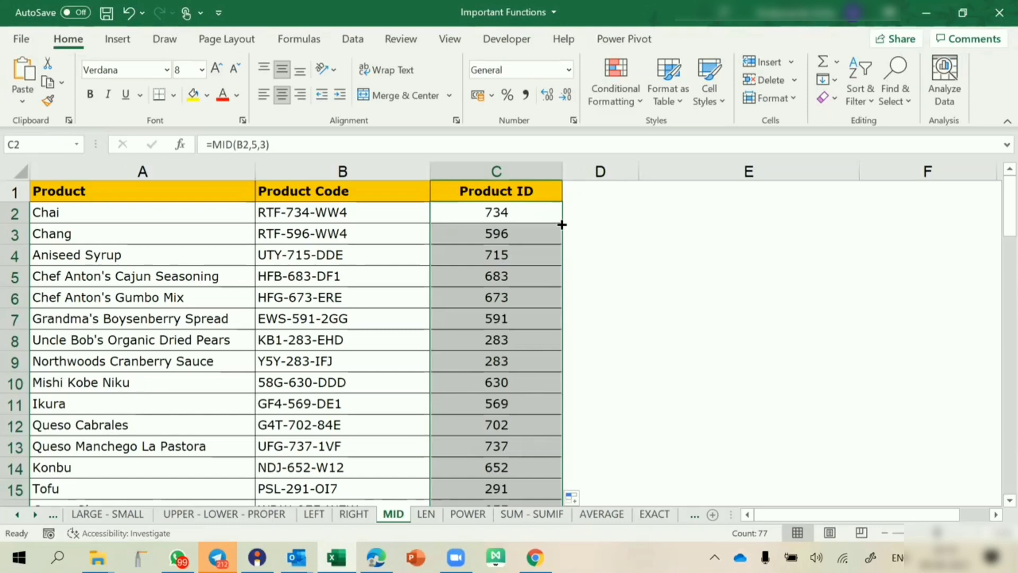
click(968, 217)
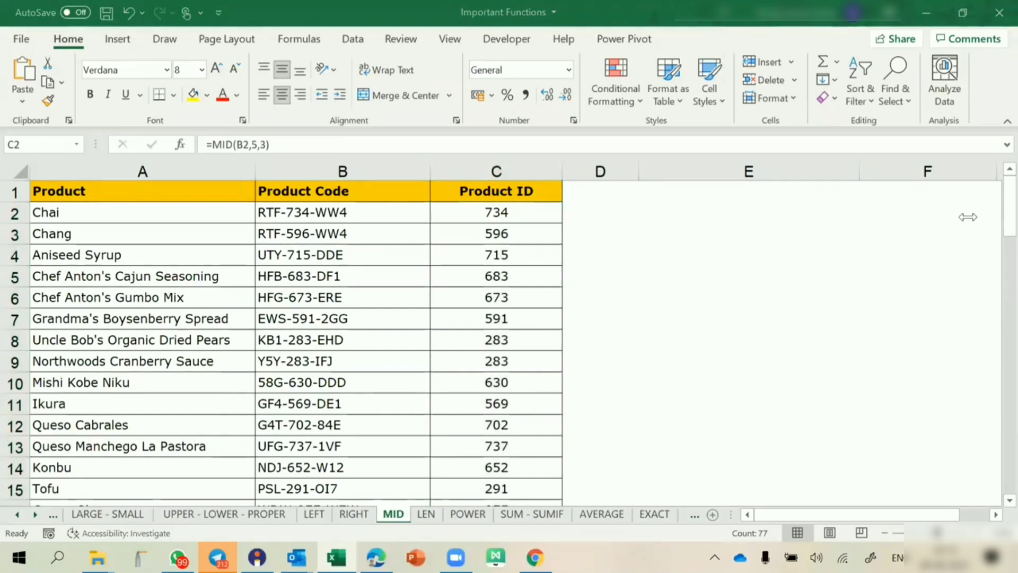
- Re-enter the formula =MID(B2,5,3) in C2 of the MID sheet, over the existing one
click(491, 212)
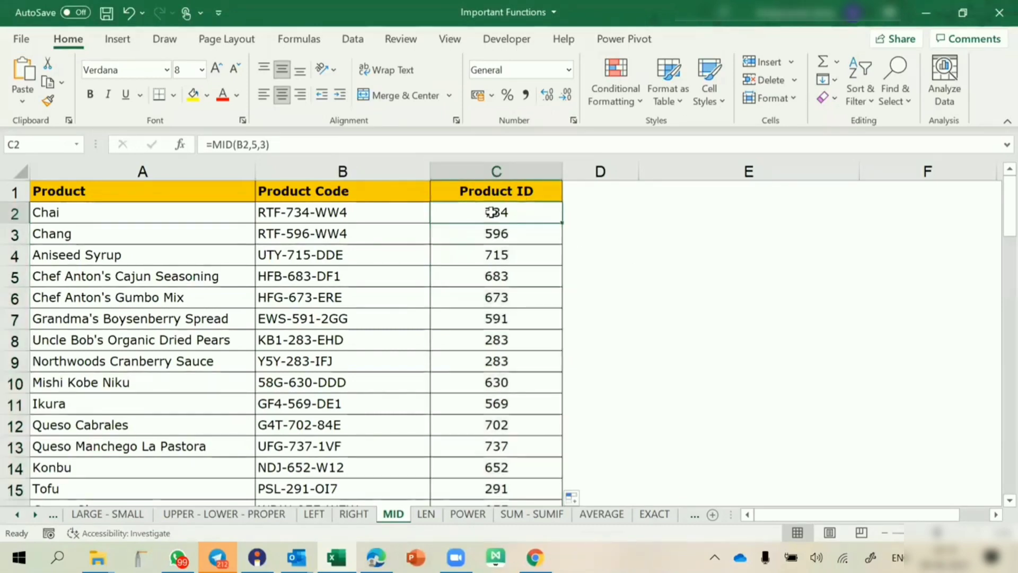
text(=m)
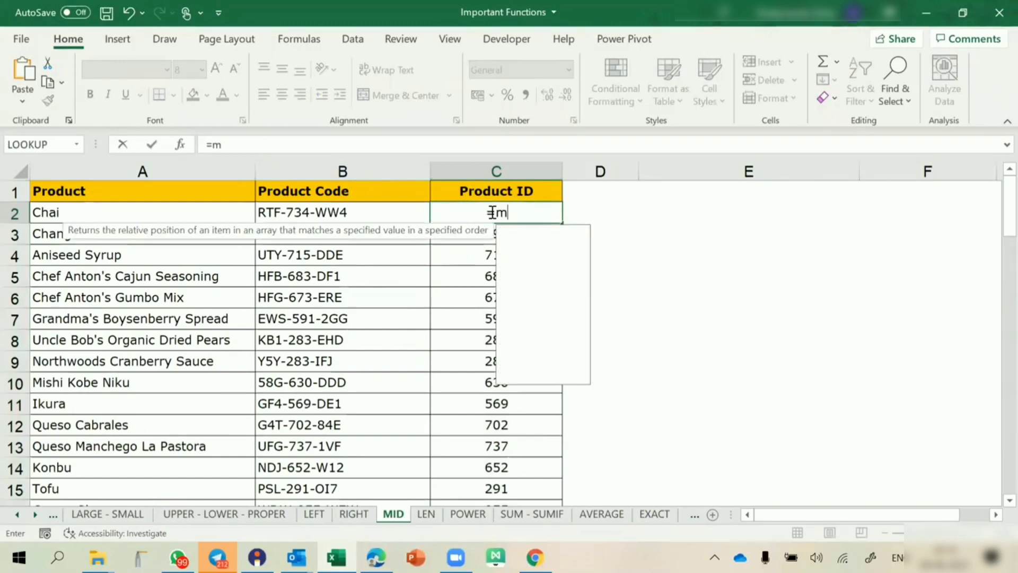
text(id)
key(Tab)
click(342, 212)
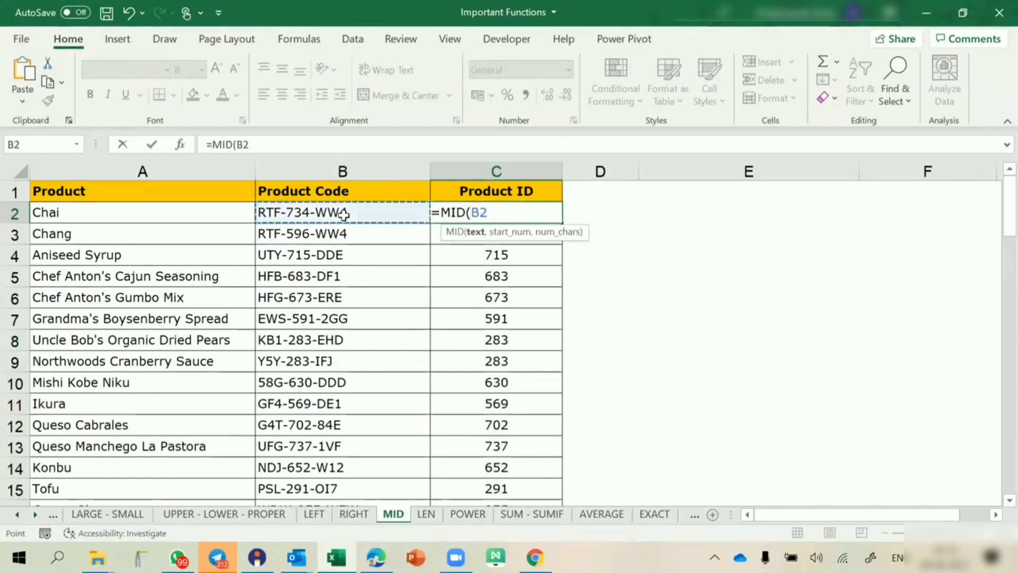
text(,)
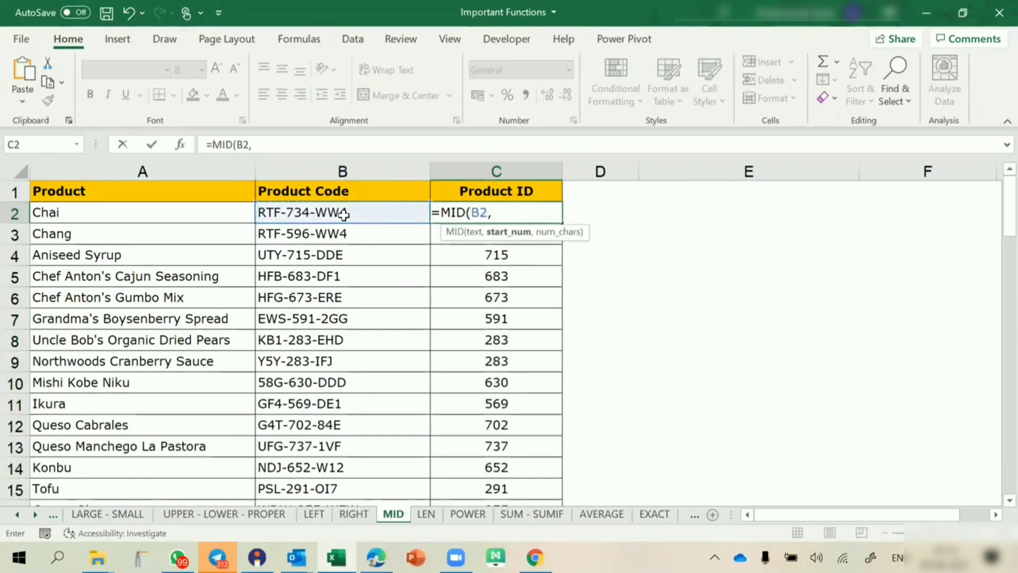
text(5,3)
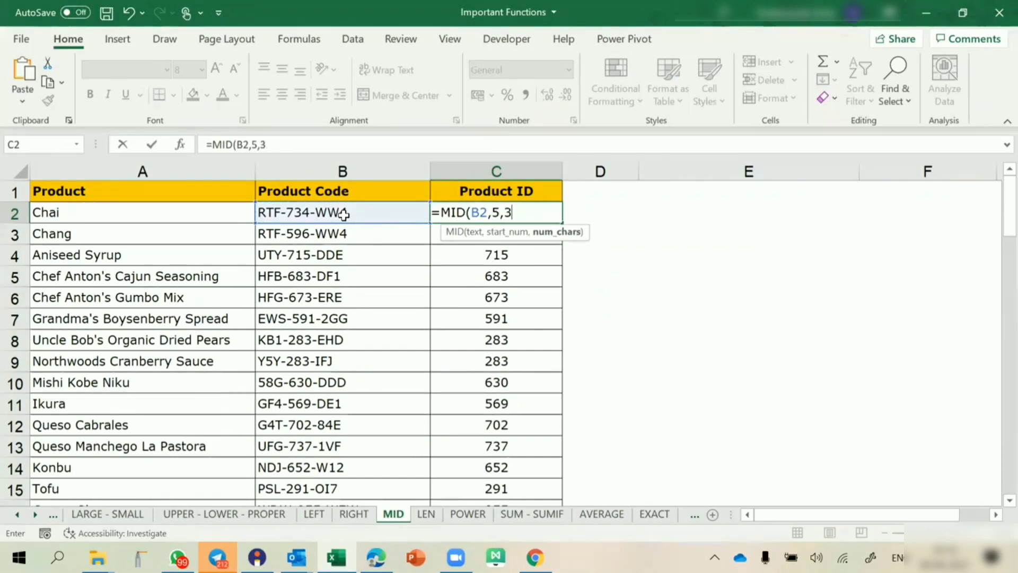
text())
key(Return)
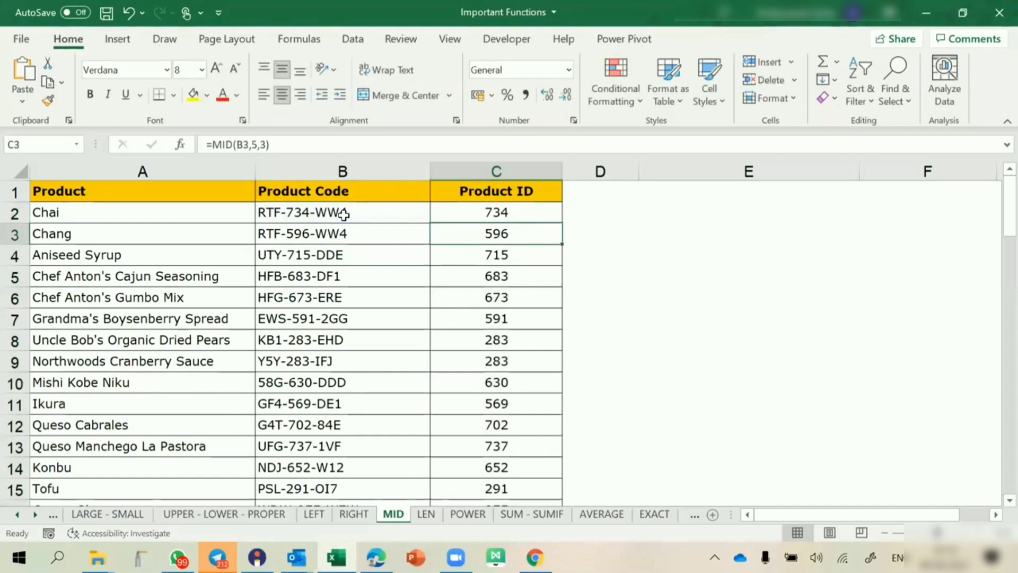
click(462, 238)
- On the LEN sheet, clear the existing results under both Length headers in columns B and C
click(427, 517)
drag(491, 214, 944, 517)
key(Delete)
scroll(605, 306, up, 2)
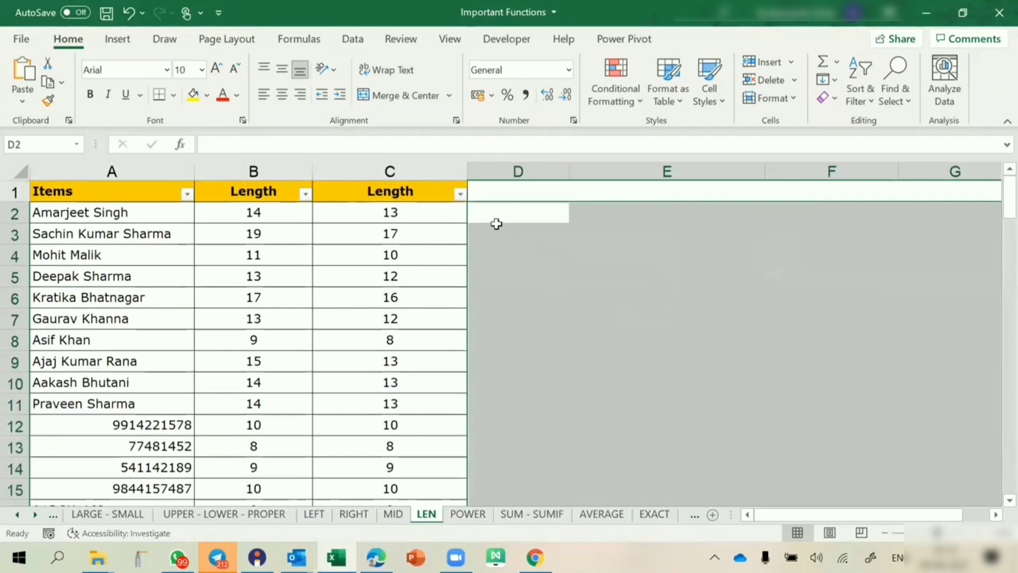
drag(496, 224, 254, 215)
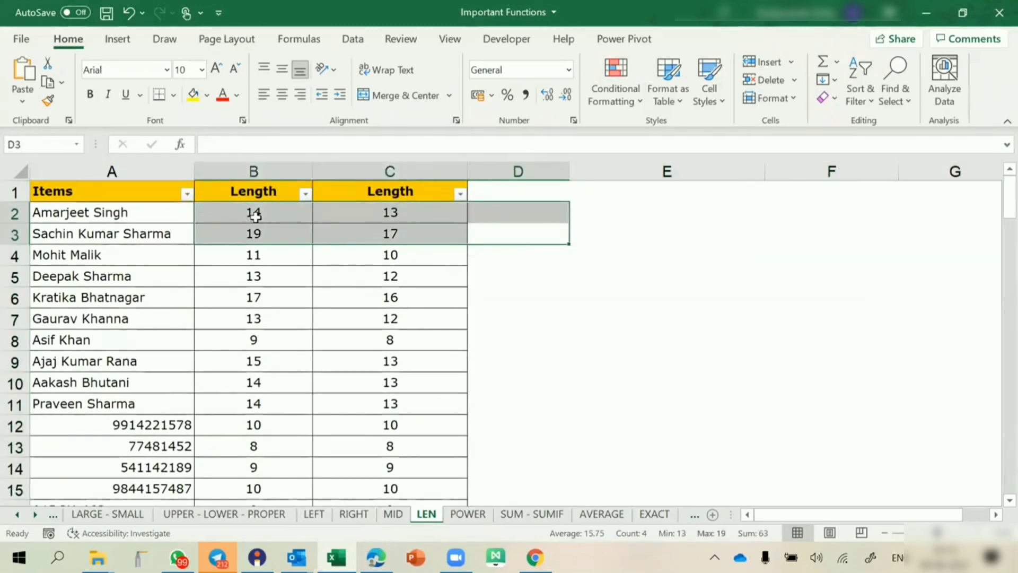
key(ctrl+shift+Down)
key(ctrl+BackSpace)
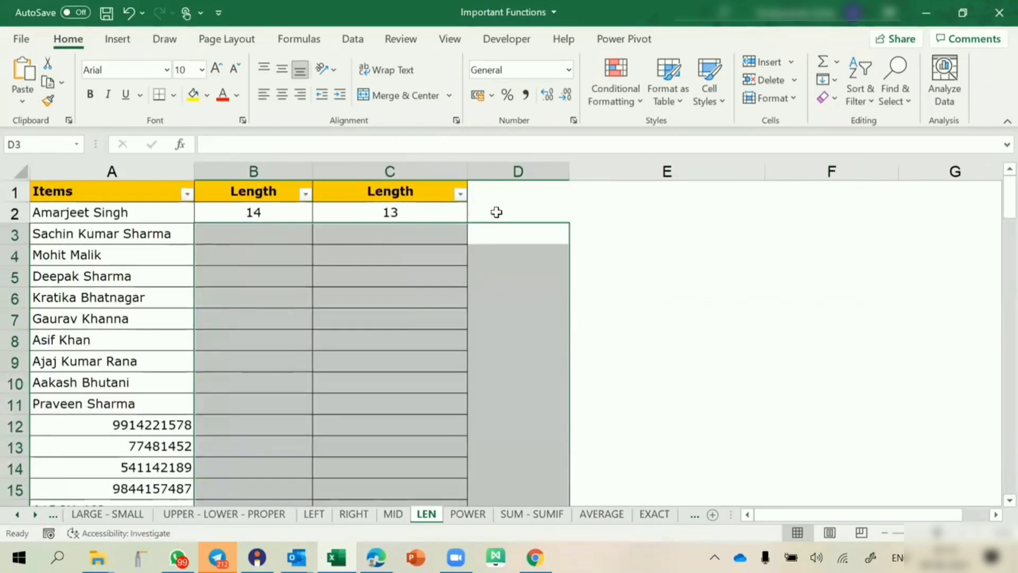
drag(497, 212, 254, 210)
key(Delete)
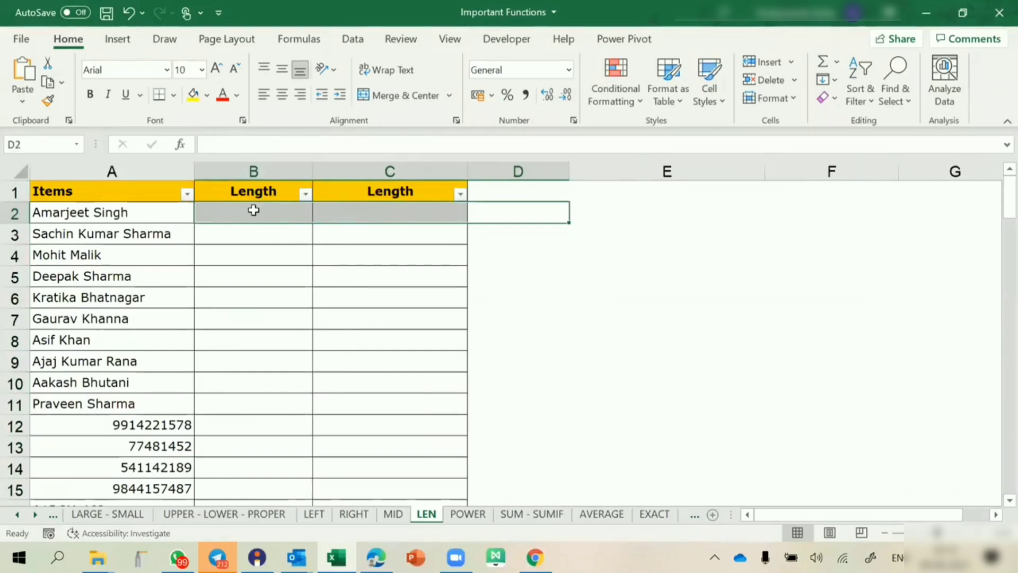
click(278, 262)
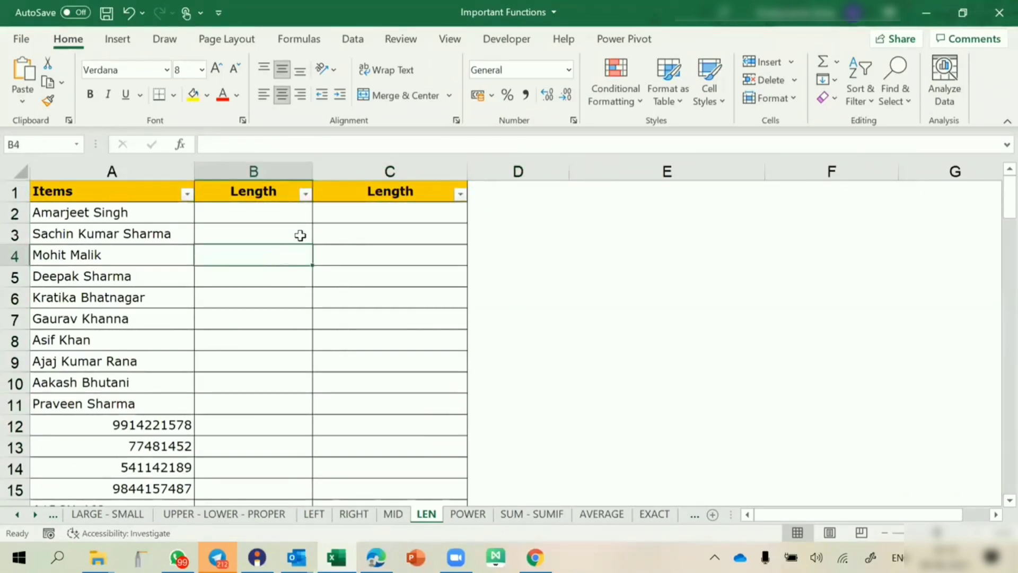
- Enter =LEN(A2) in B2 to count the characters of the first item
click(142, 212)
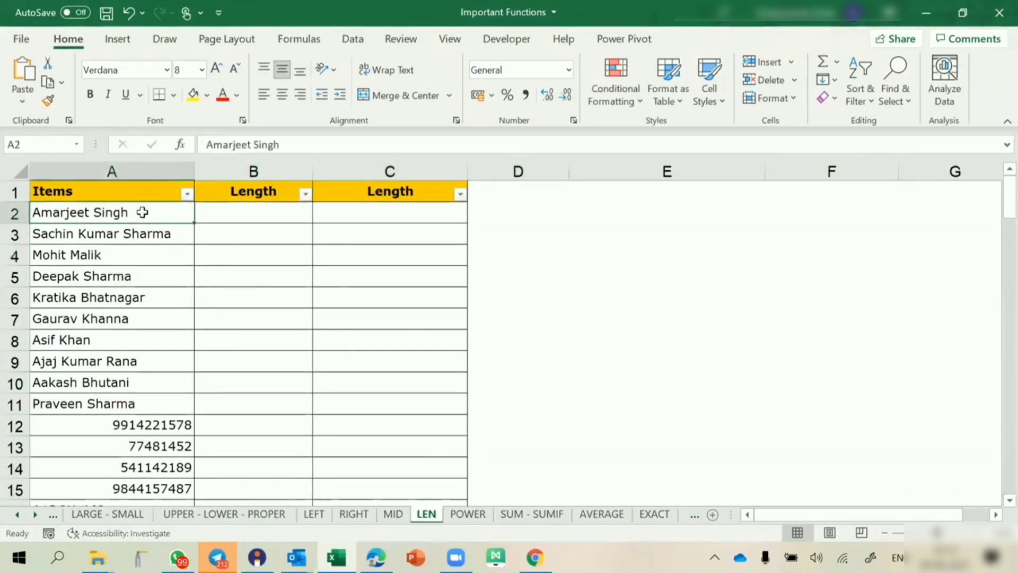
click(281, 215)
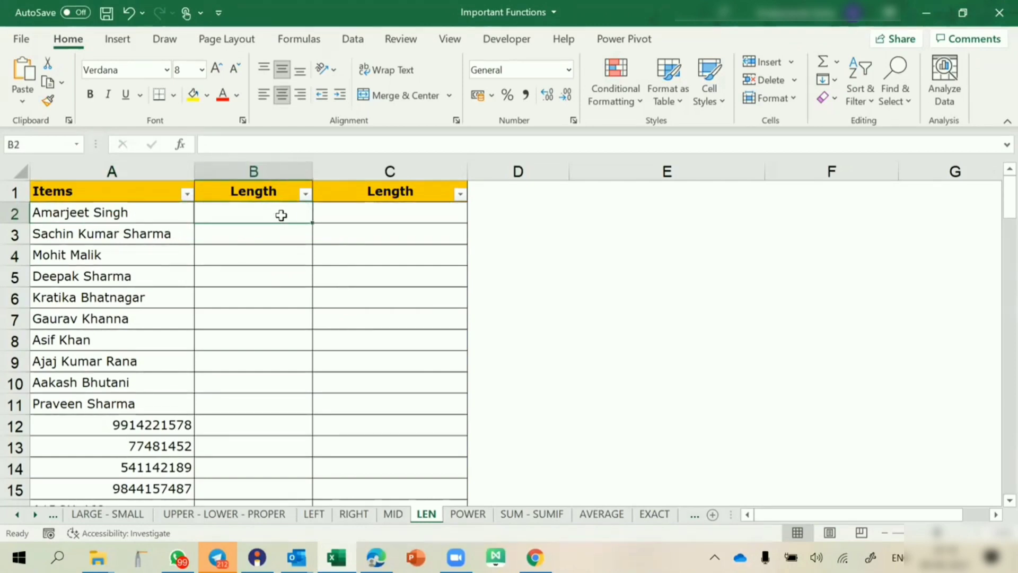
text(=len)
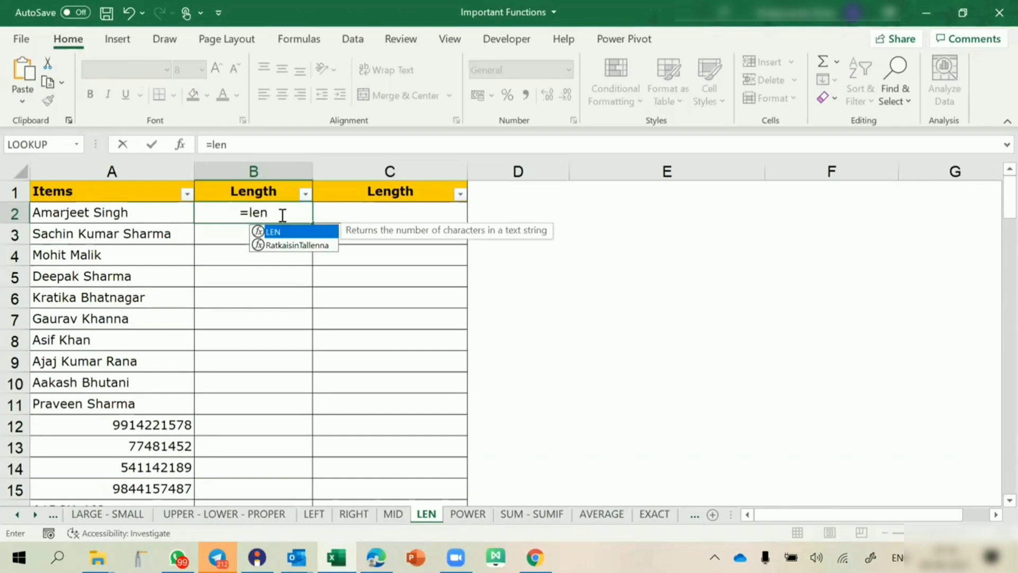
key(Tab)
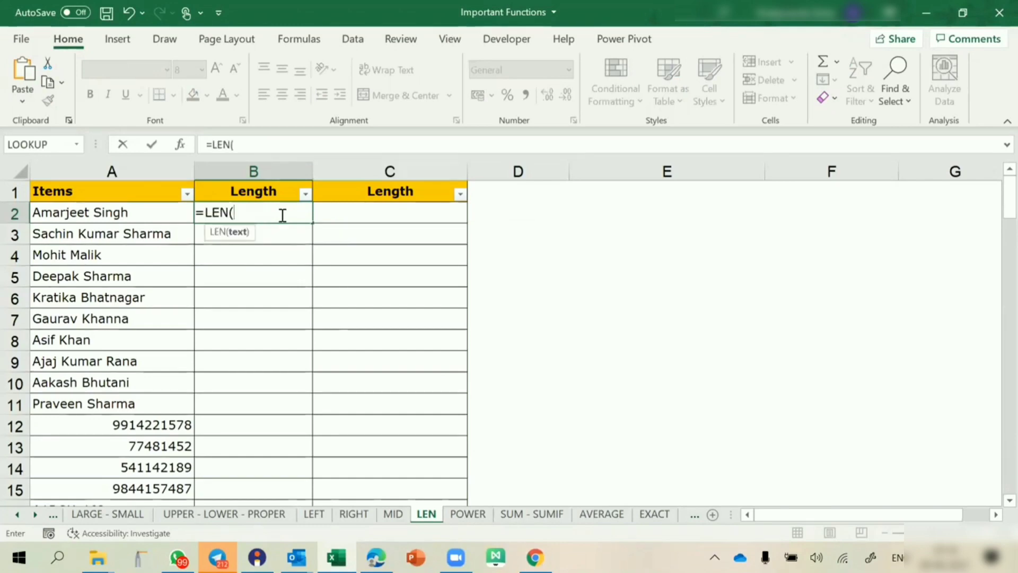
key(Left)
key(Return)
- Fill the LEN formula from B2 down the first Length column
click(280, 214)
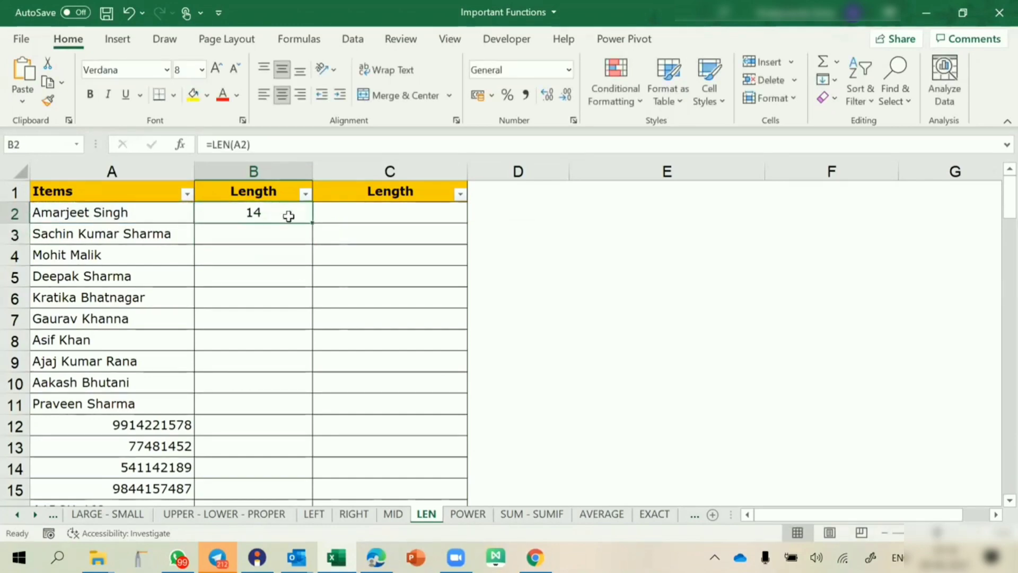
double_click(313, 222)
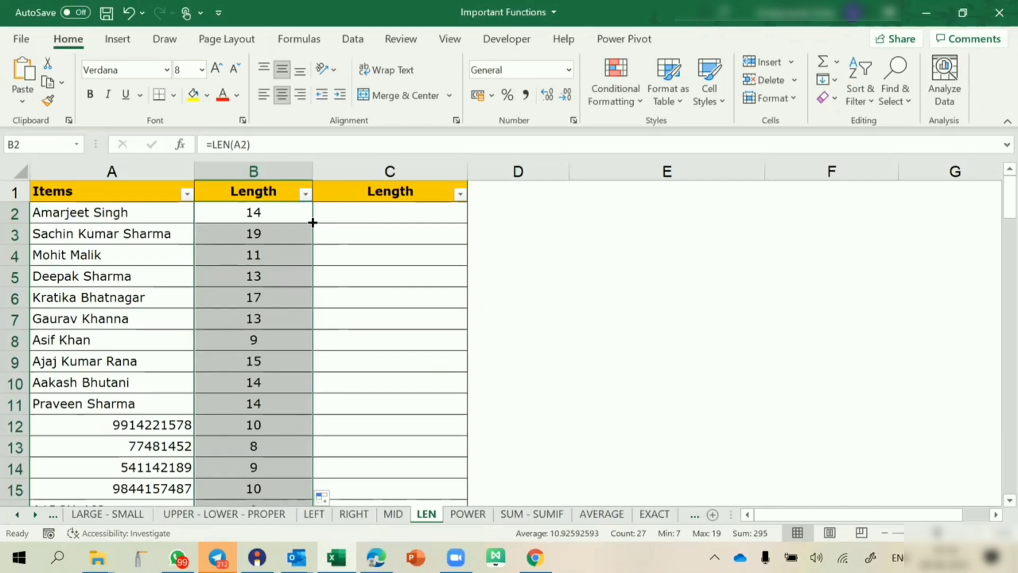
click(269, 218)
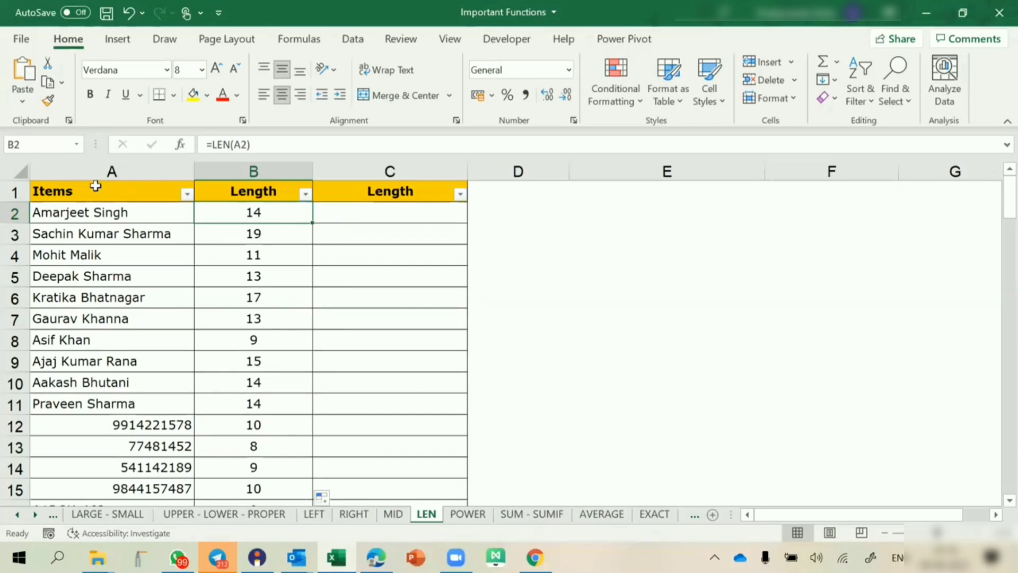
- Examine the names in A2 and A3 with their spaces, and the empty second Length cell C2
click(86, 212)
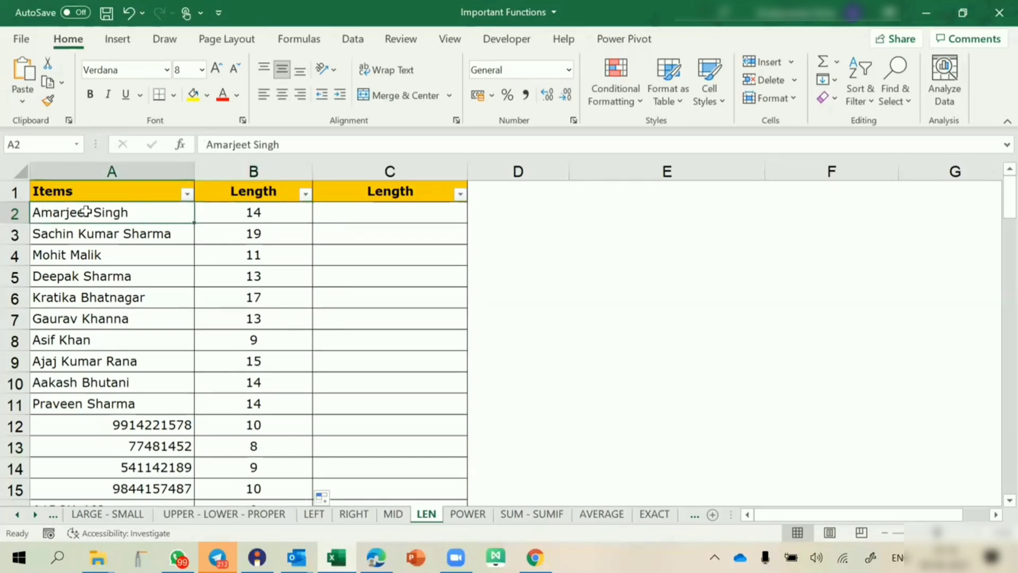
click(83, 233)
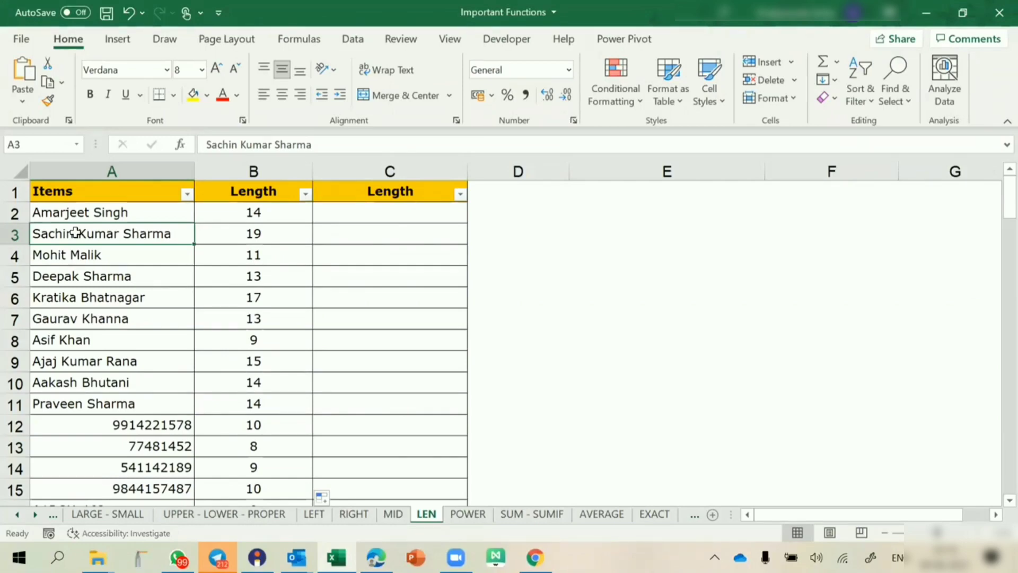
click(388, 215)
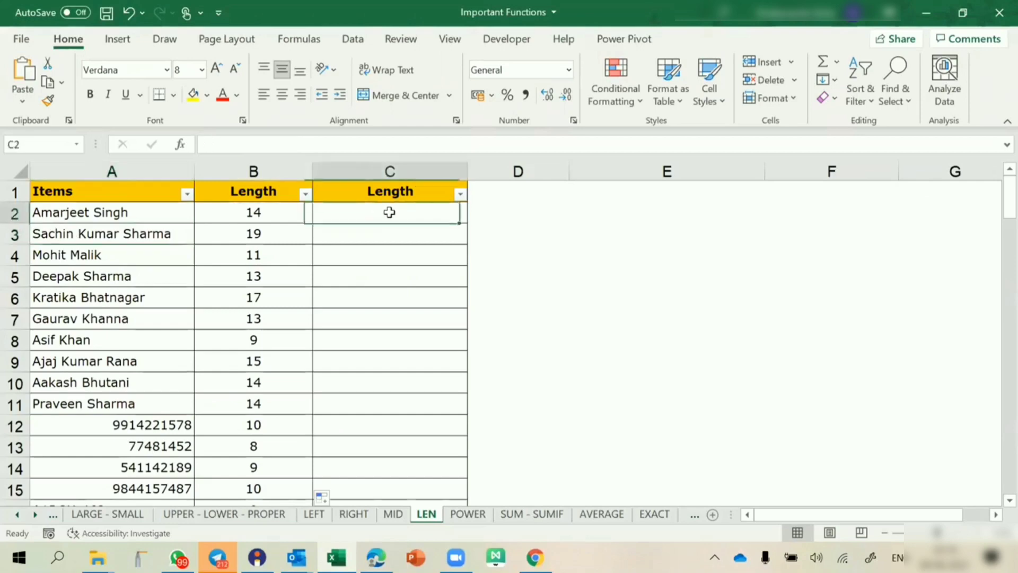
click(94, 210)
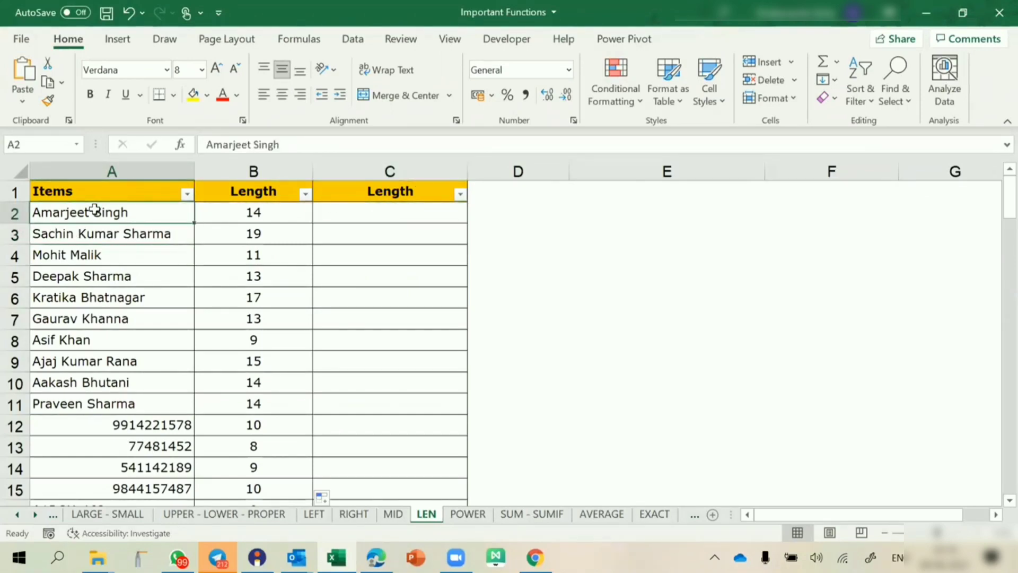
- Enter =SUBSTITUTE(A2," ","") in C2 to remove the spaces from the first item, and fill it down the second Length column
click(393, 219)
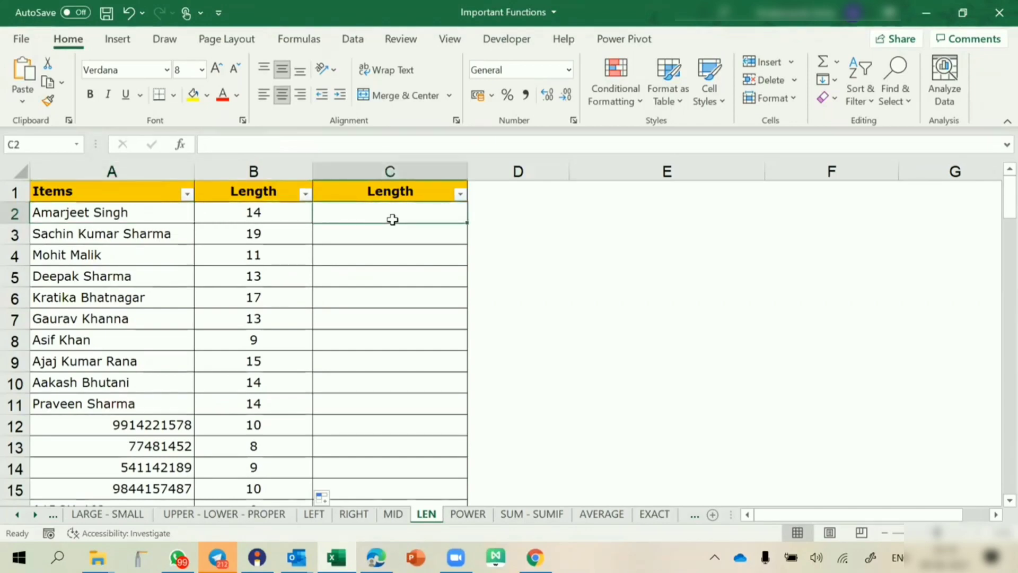
text(=)
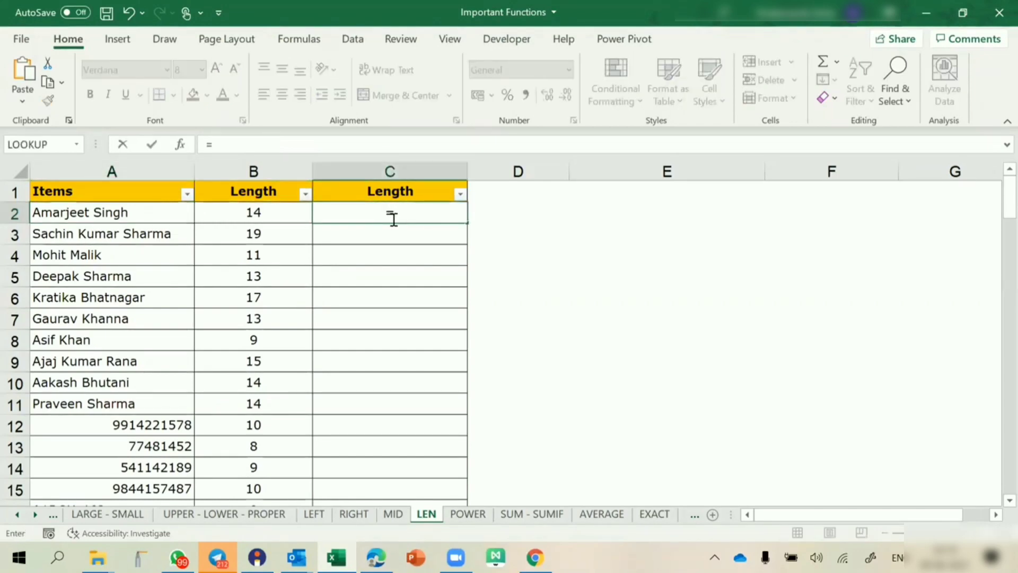
text(sub)
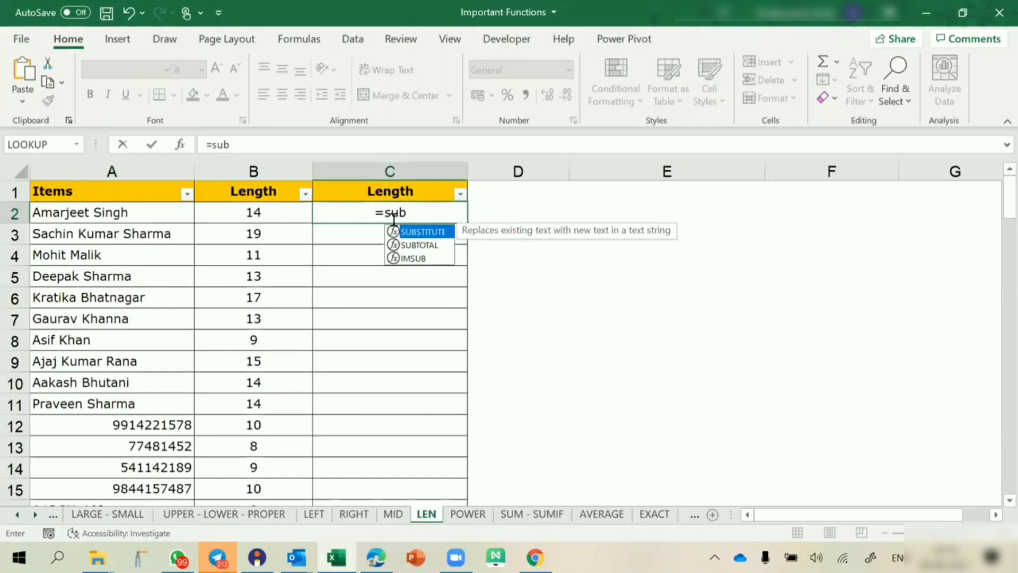
key(Tab)
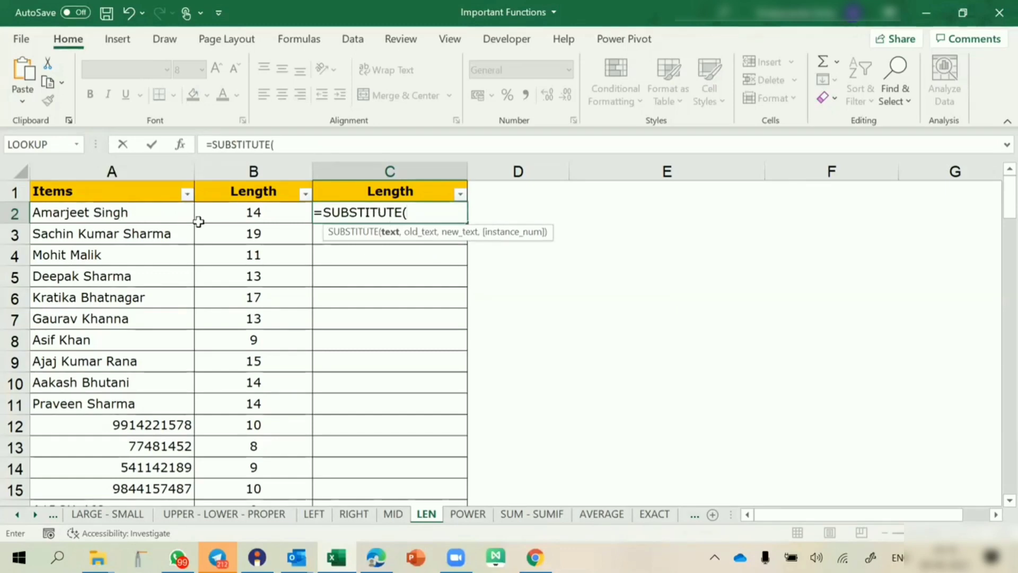
click(124, 217)
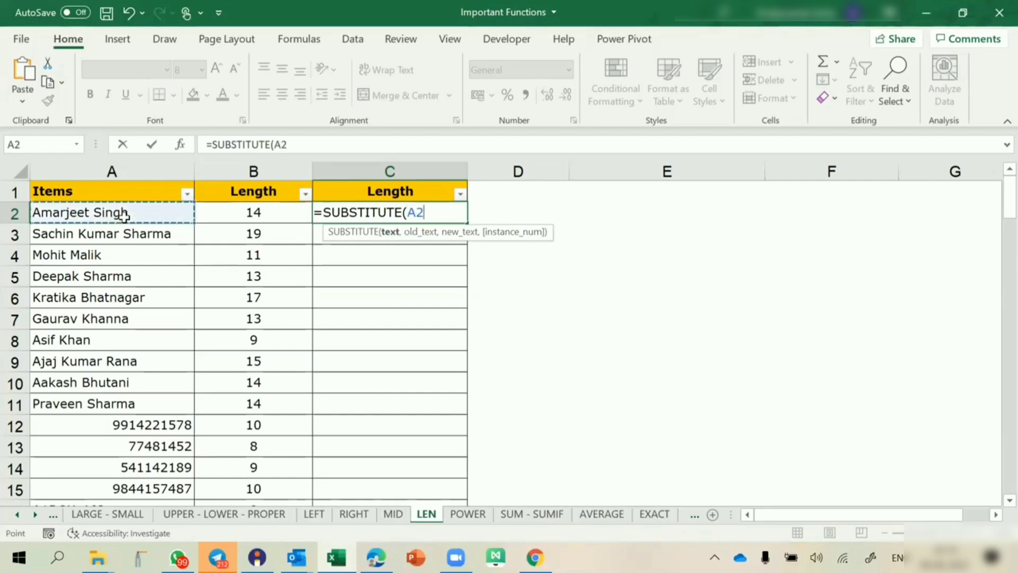
text(,)
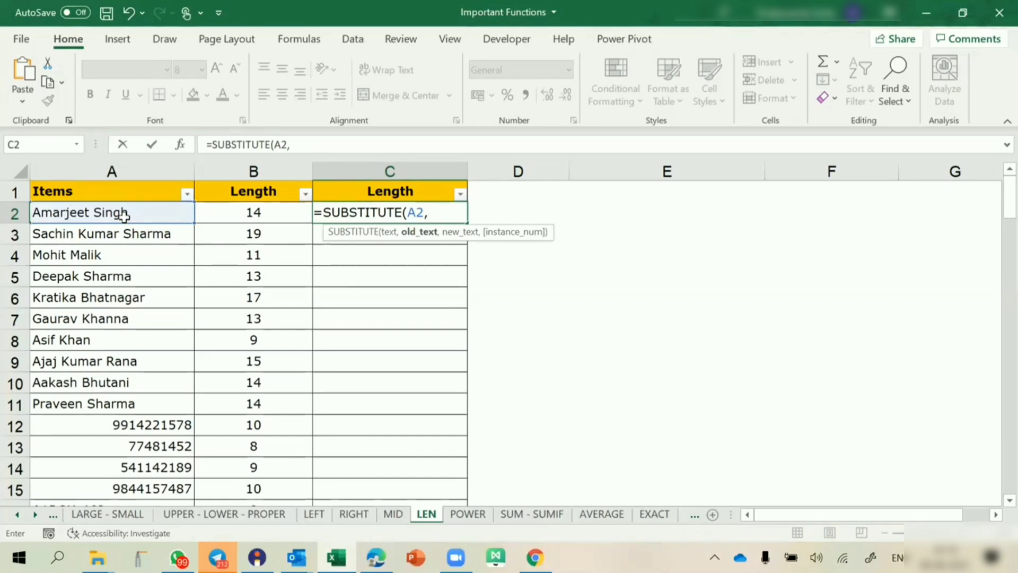
text(" ")
text(,)
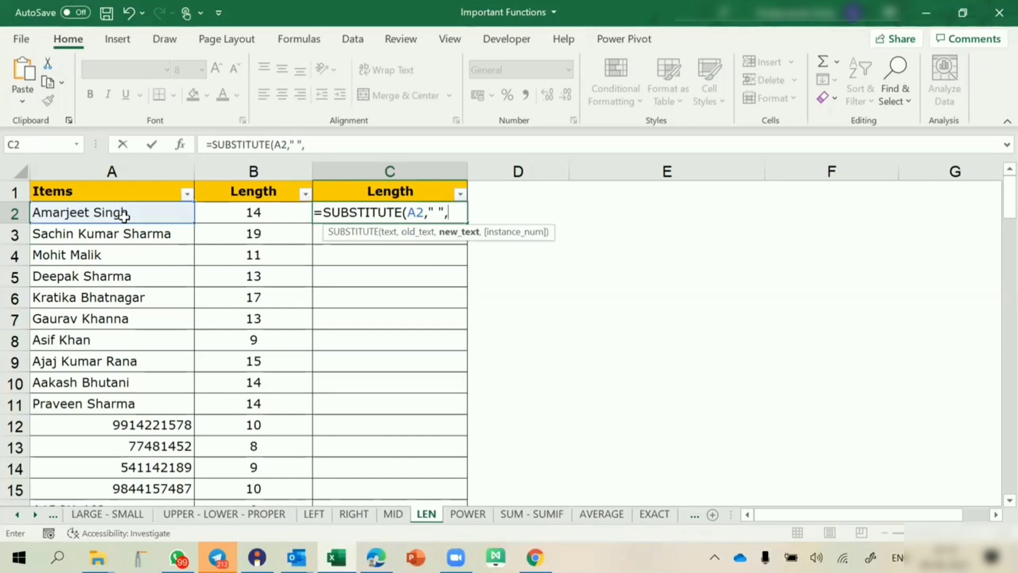
text("")
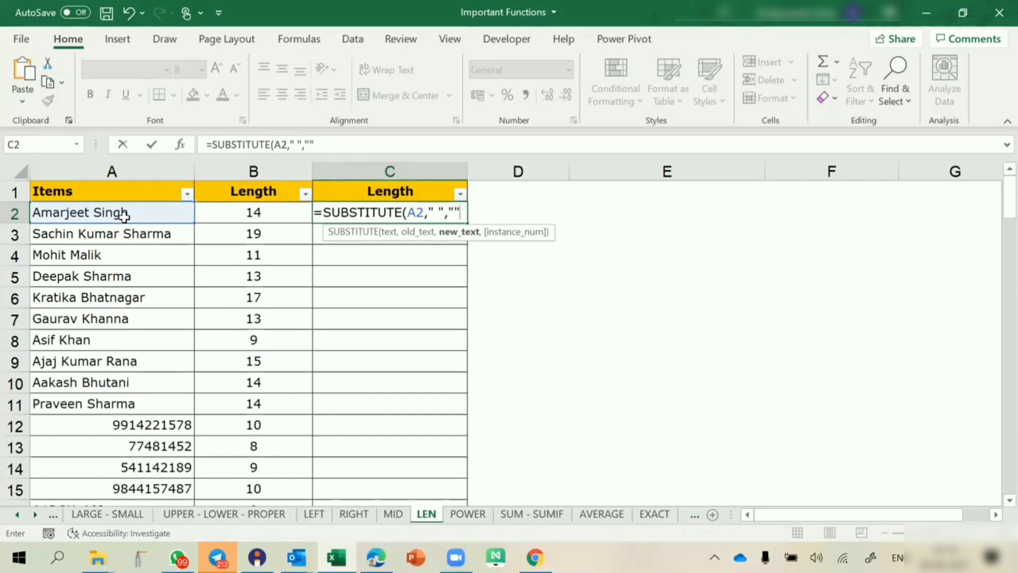
text())
key(Return)
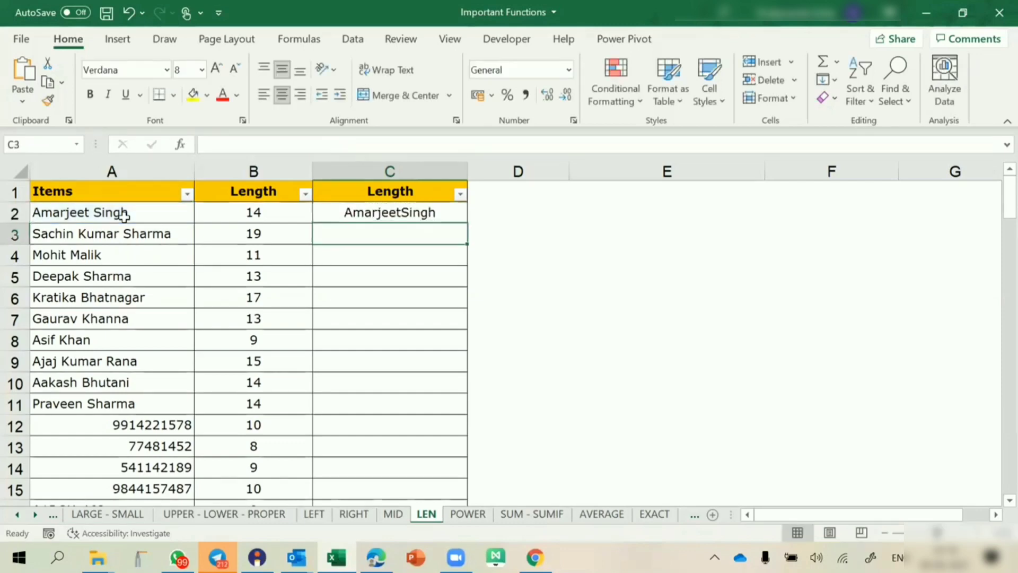
click(385, 212)
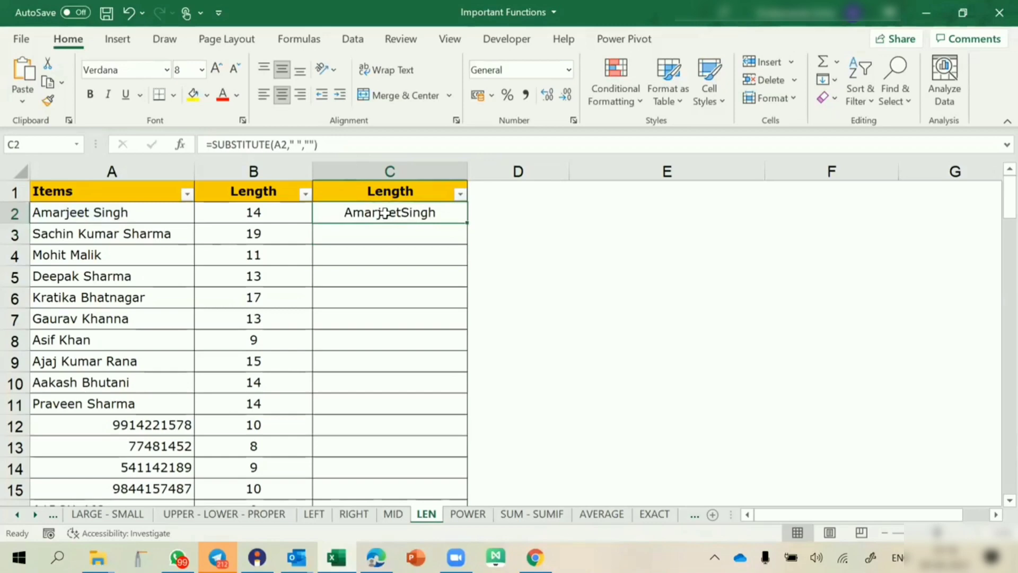
double_click(463, 222)
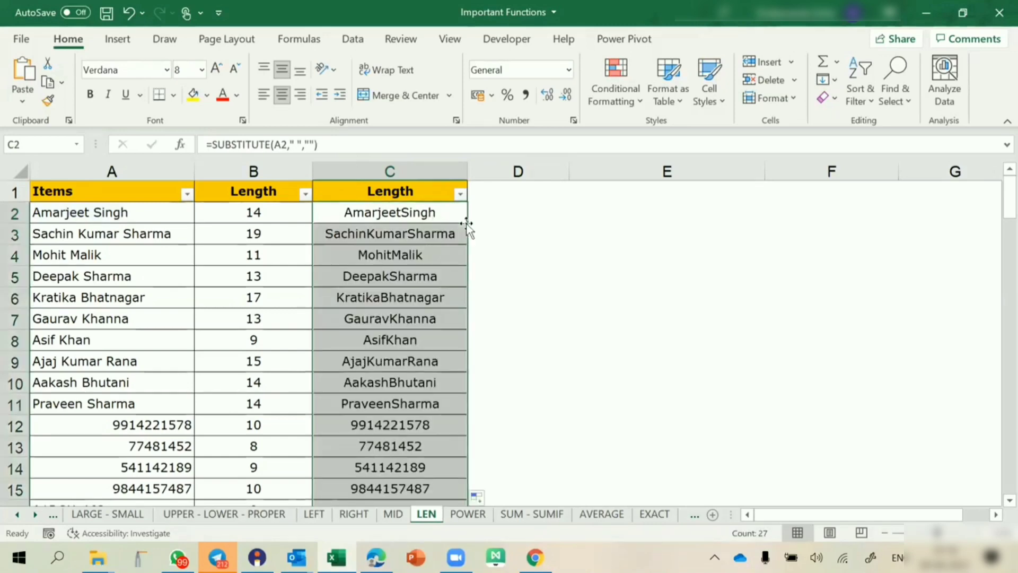
- Wrap the C2 formula in LEN as =LEN(SUBSTITUTE(A2," ","")) and fill it down the second Length column
double_click(402, 212)
click(321, 212)
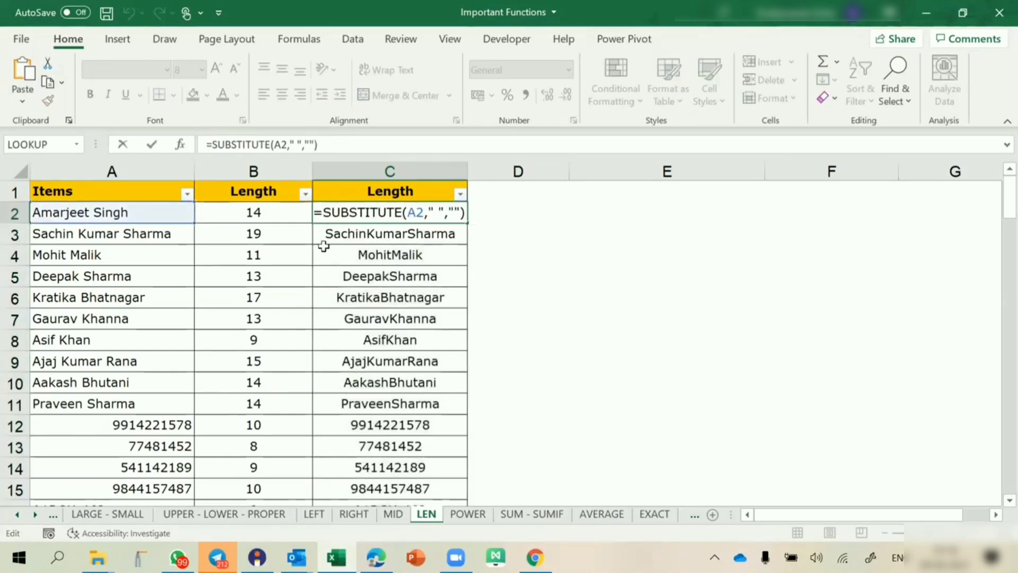
text(len)
key(Tab)
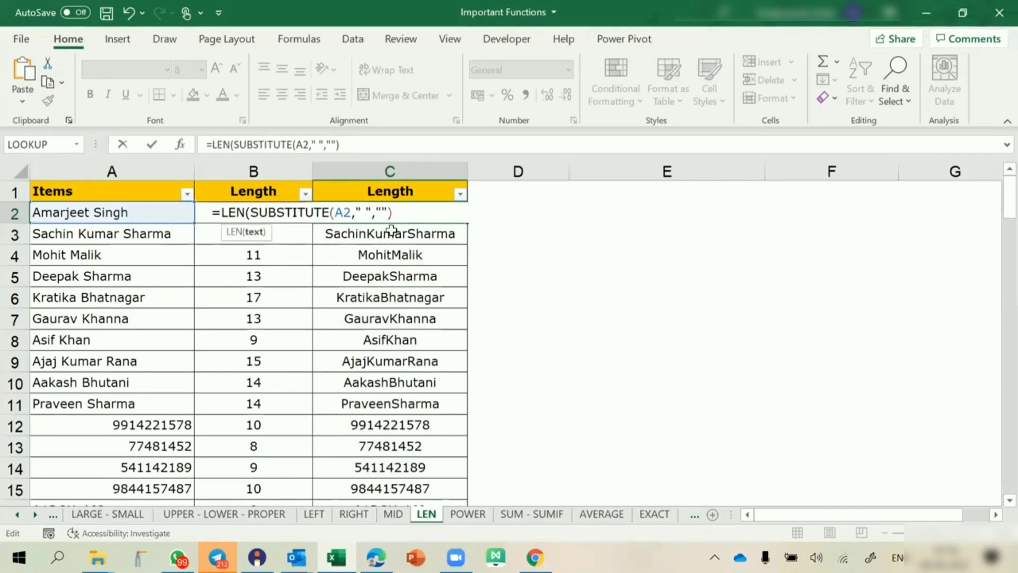
click(415, 213)
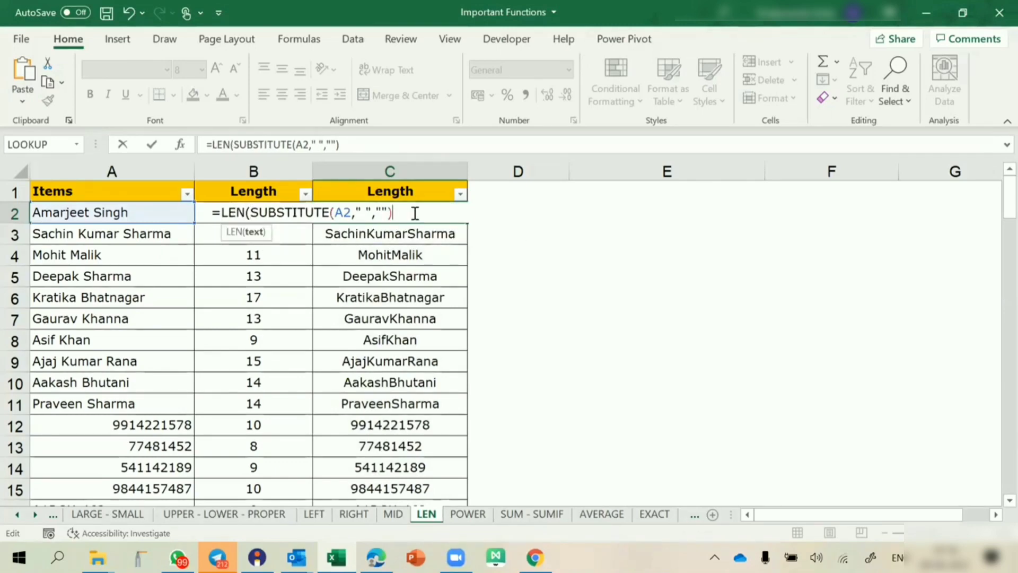
text())
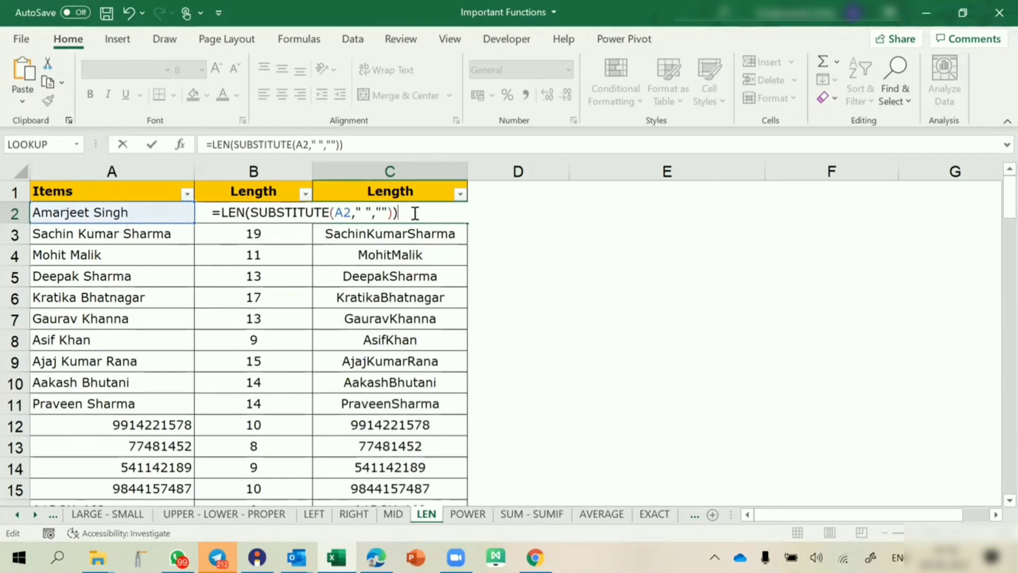
key(ctrl+Return)
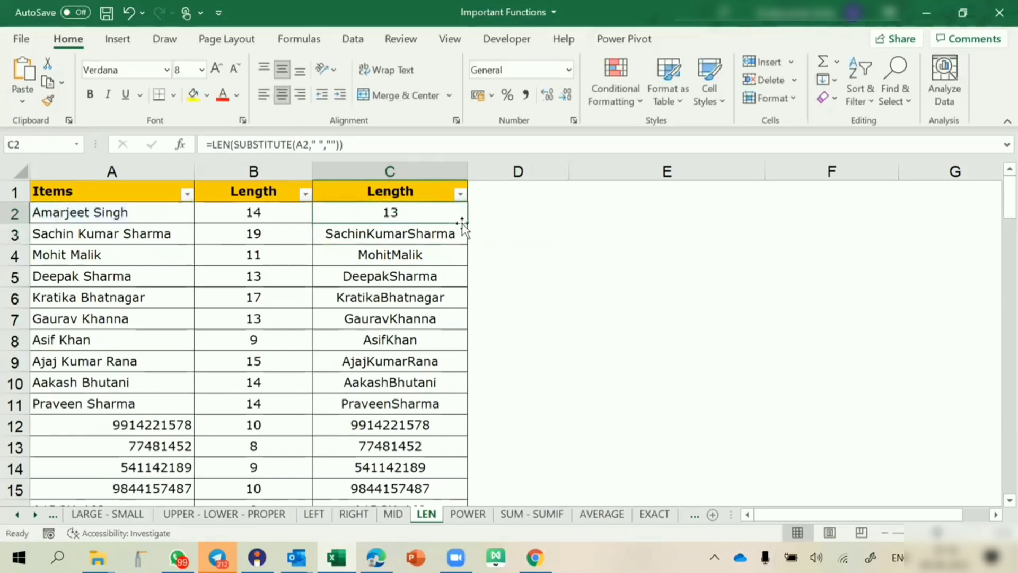
double_click(462, 223)
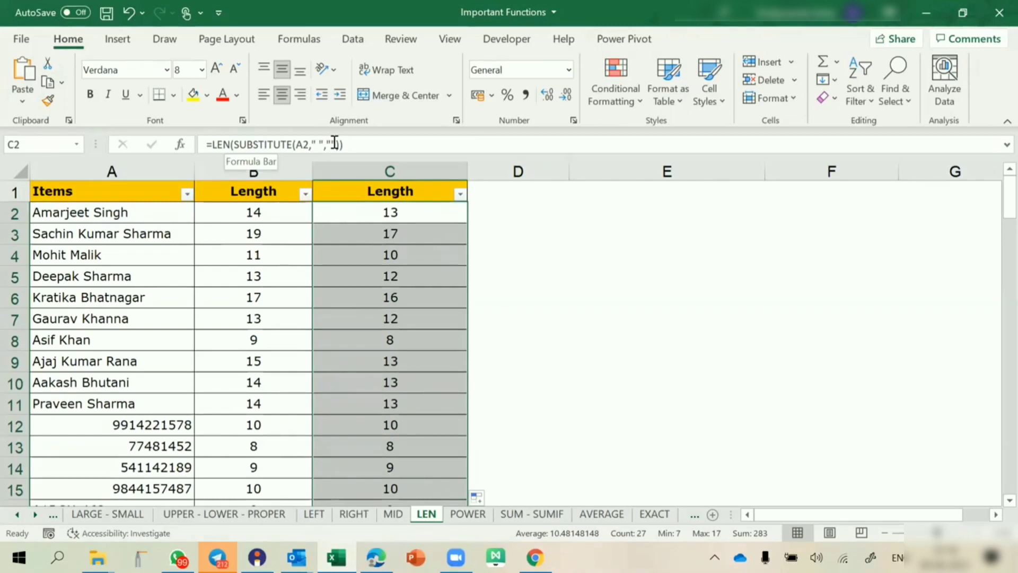
- Clear the results under both Length headers in B2:C28
click(352, 218)
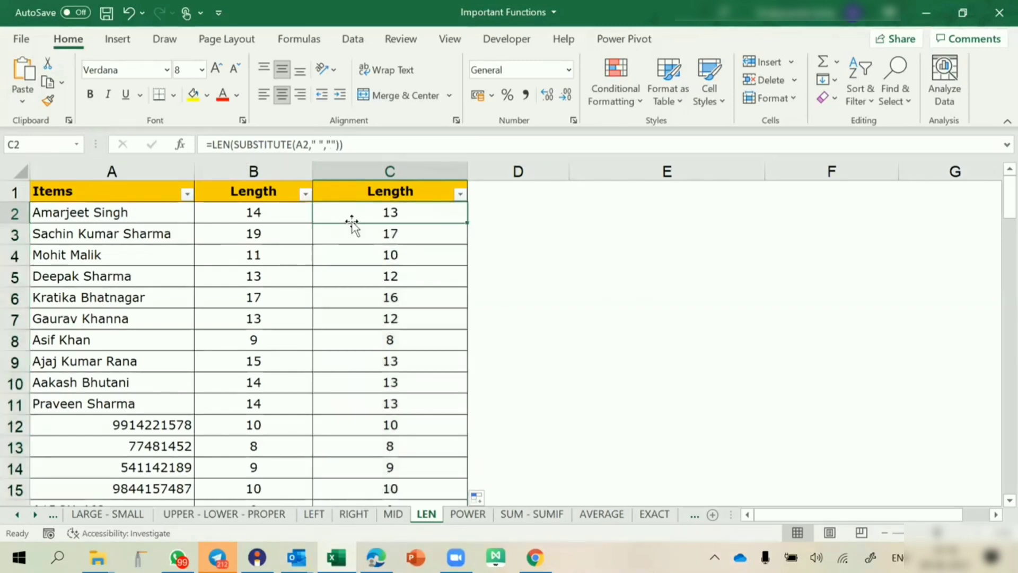
click(248, 218)
key(shift+Right)
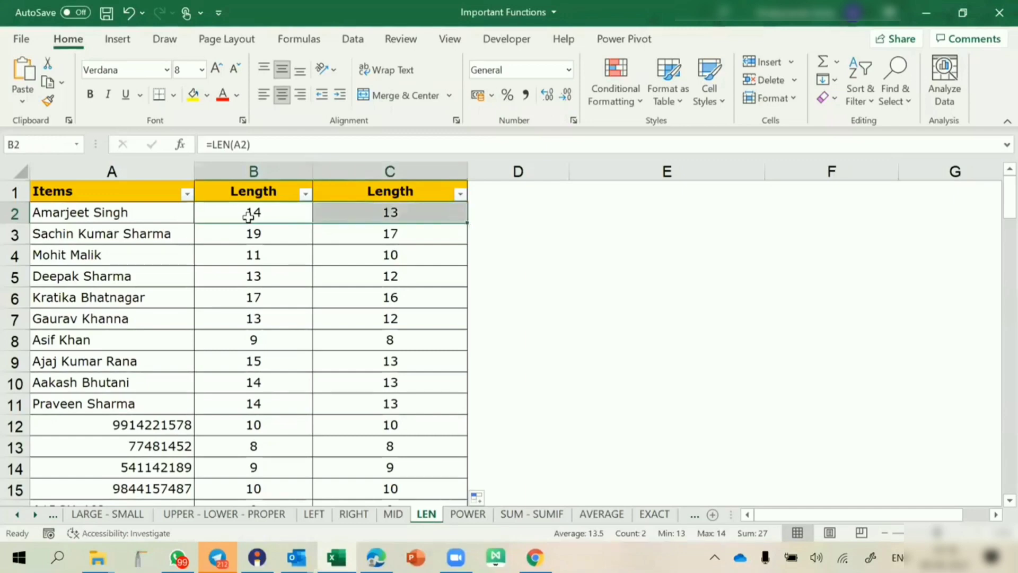
key(shift+Left)
key(shift+Right)
key(ctrl+shift+Down)
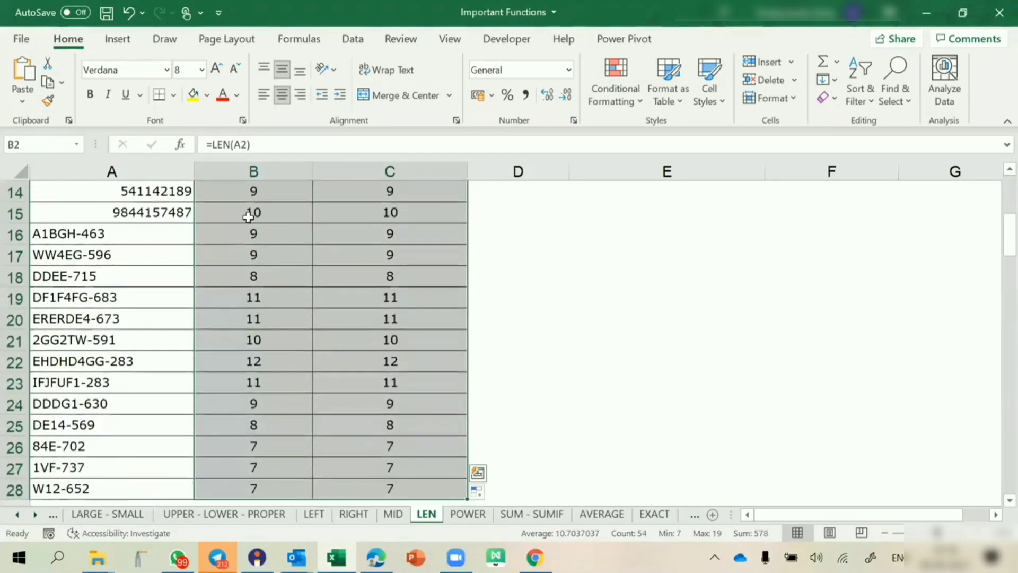
key(Delete)
scroll(249, 217, up, 5)
- Enter =LEN(A2) in B2 and fill it down the first Length column
click(249, 217)
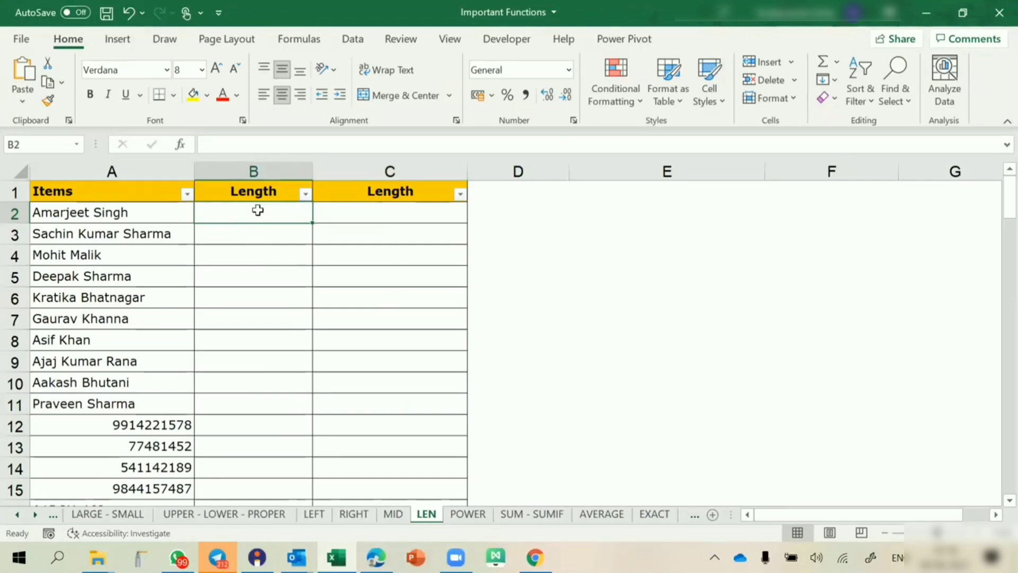
text(=)
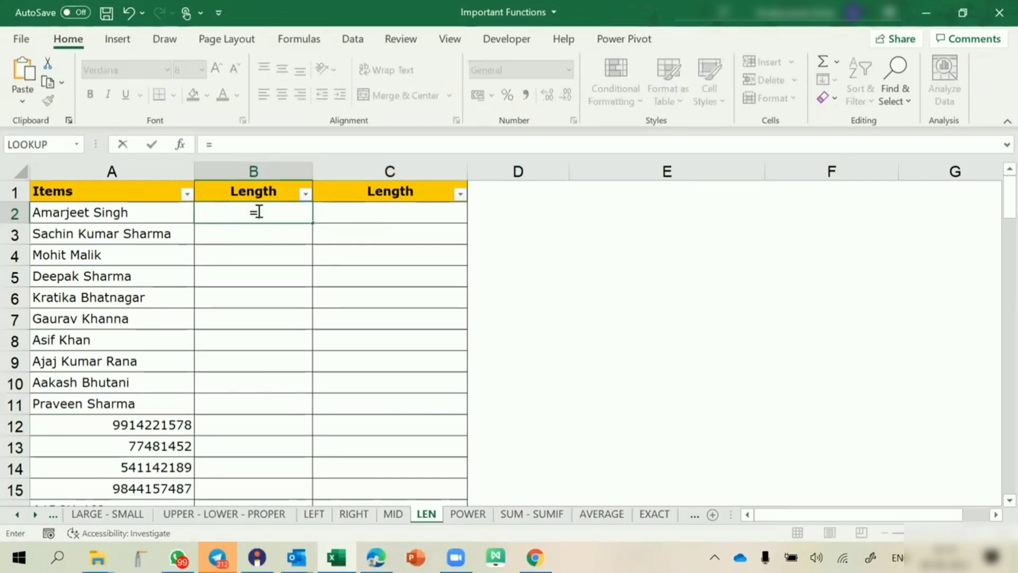
text(LEN()
key(Left)
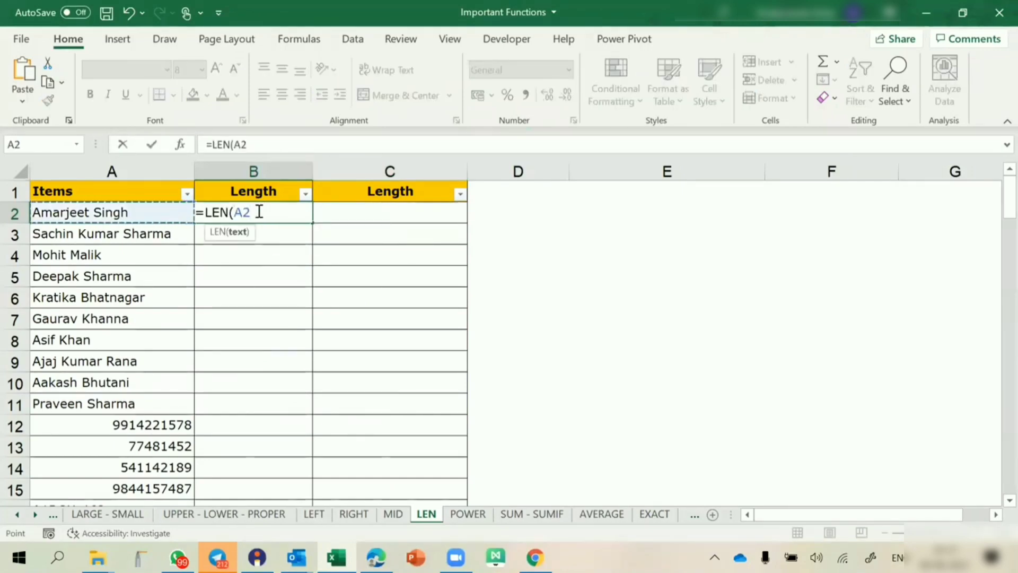
key(Return)
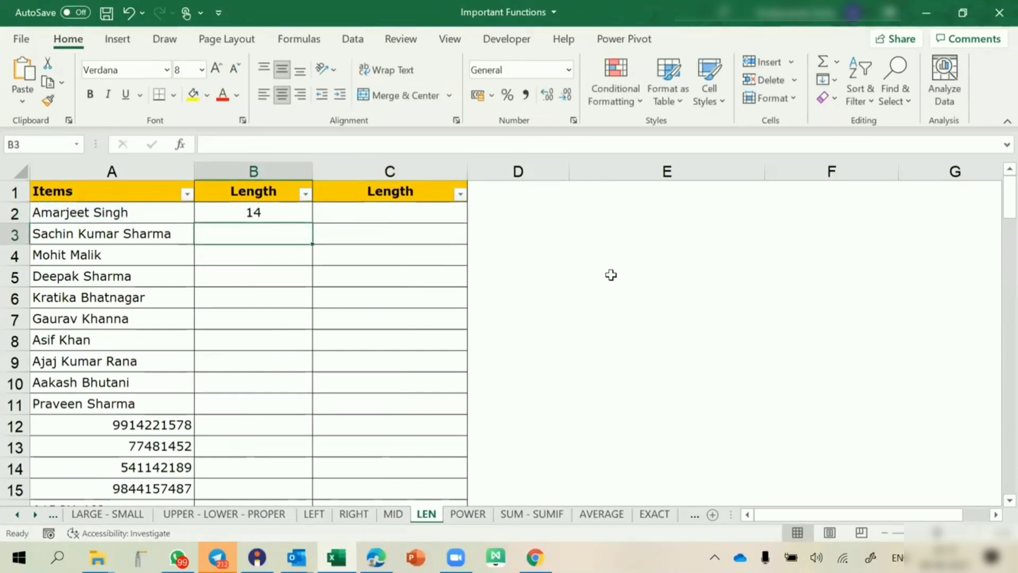
click(281, 211)
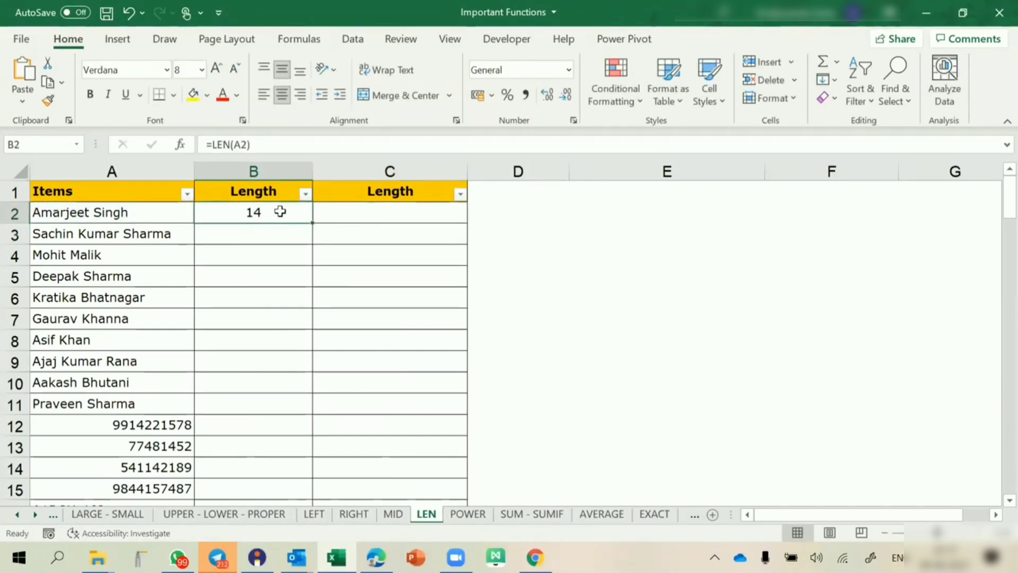
double_click(311, 223)
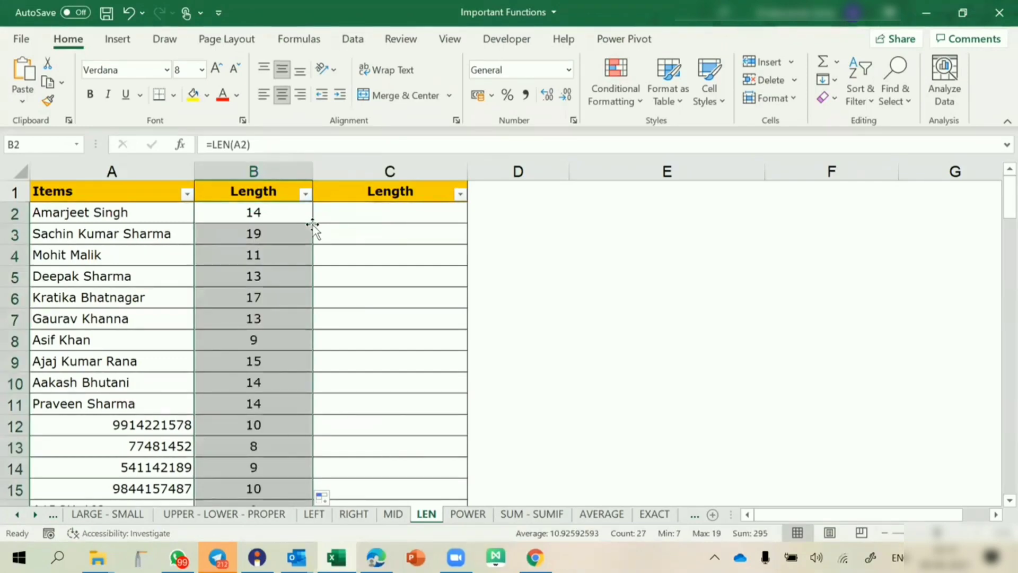
- Enter =SUBSTITUTE(A2," ","") in C2 to strip the spaces from the first item
click(363, 214)
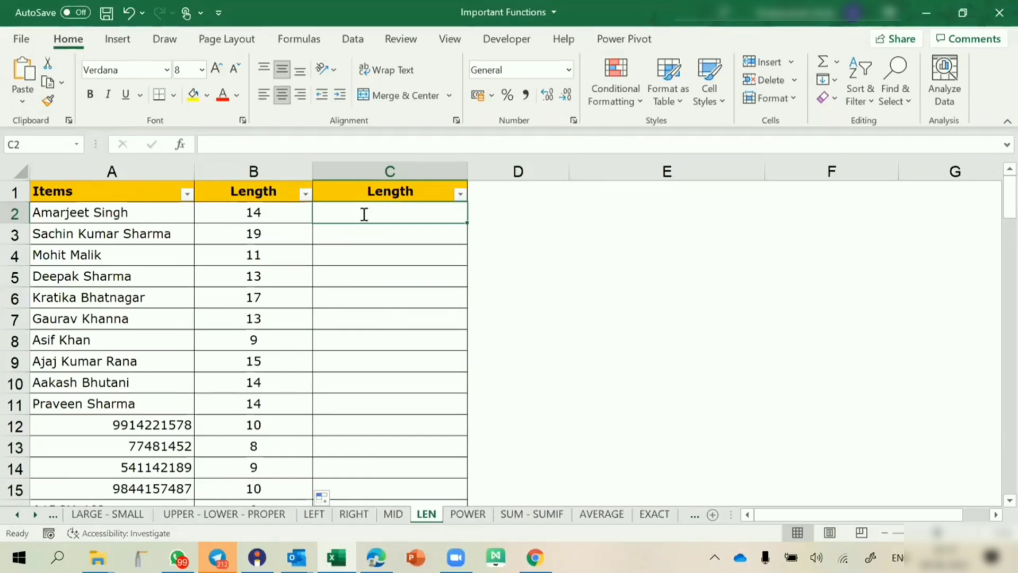
text(=subs)
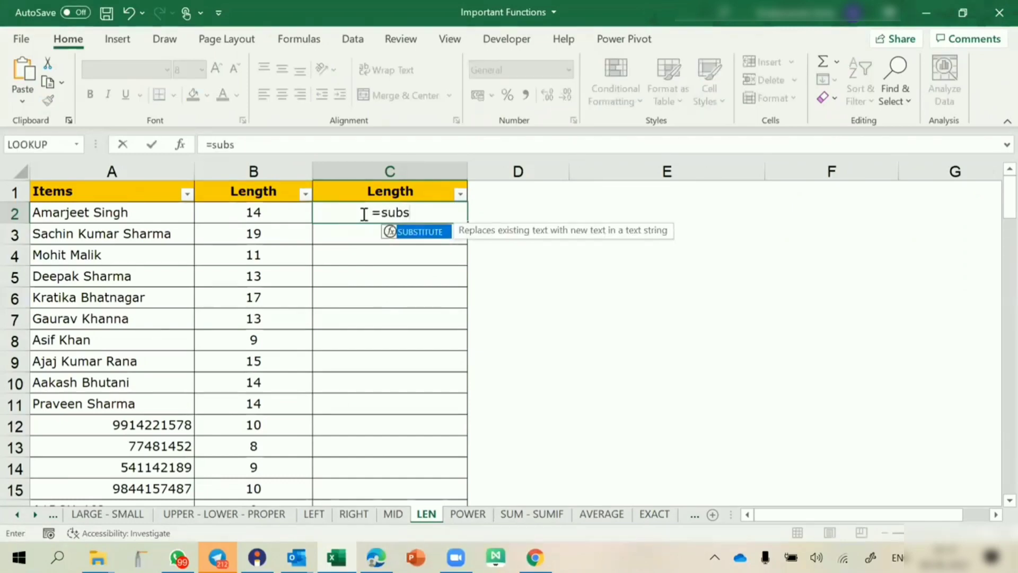
key(Tab)
key(Left)
key(Left)
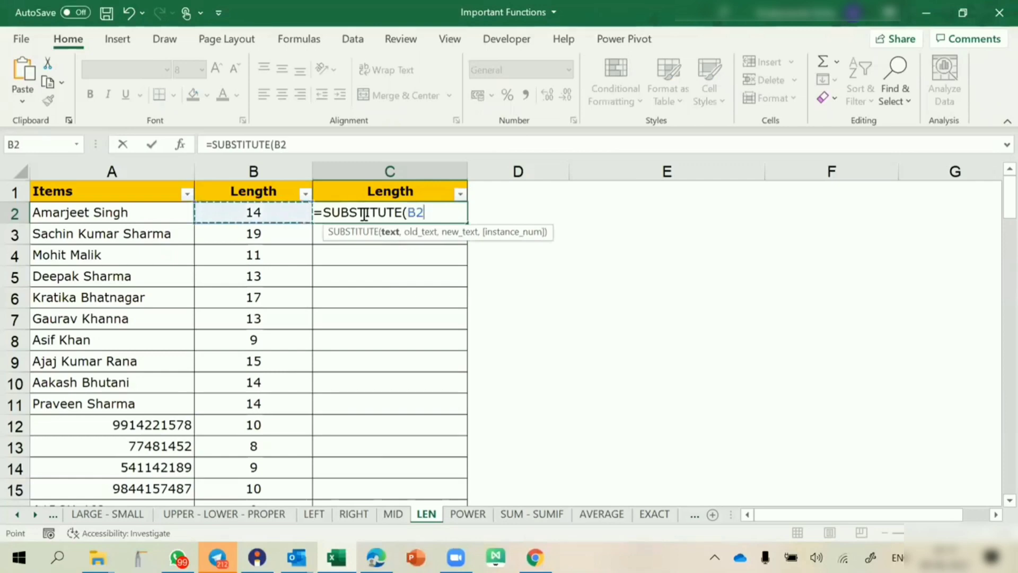
text(,)
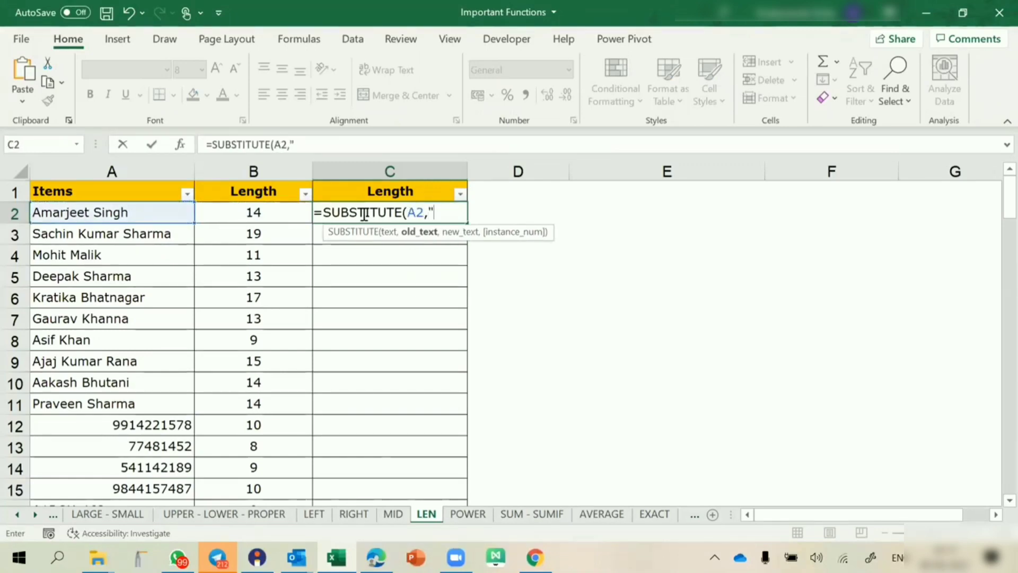
text(" ",)
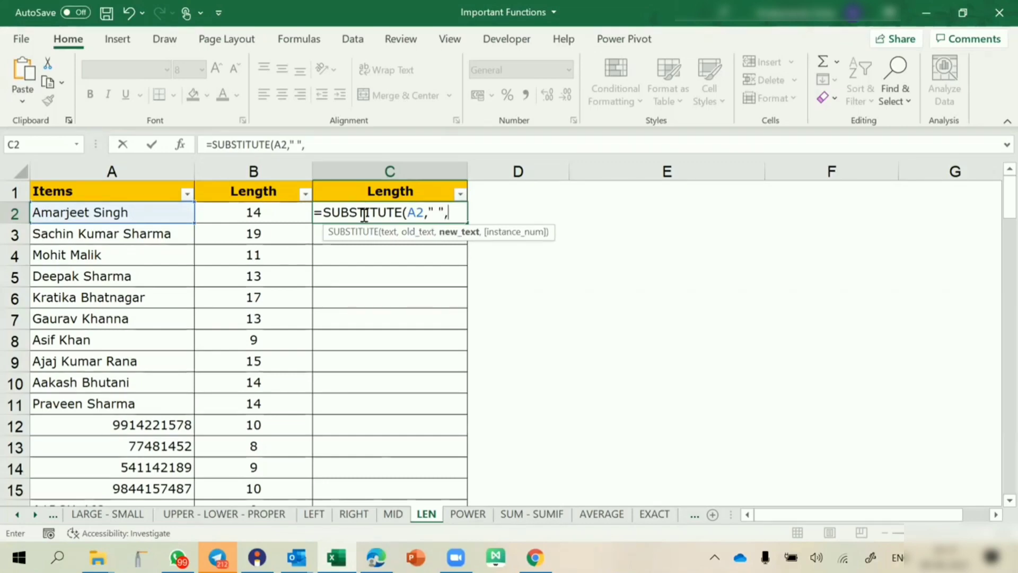
text(""))
key(Return)
- Nest the C2 formula inside LEN as =LEN(SUBSTITUTE(A2," ","")) to count the characters without spaces
click(364, 213)
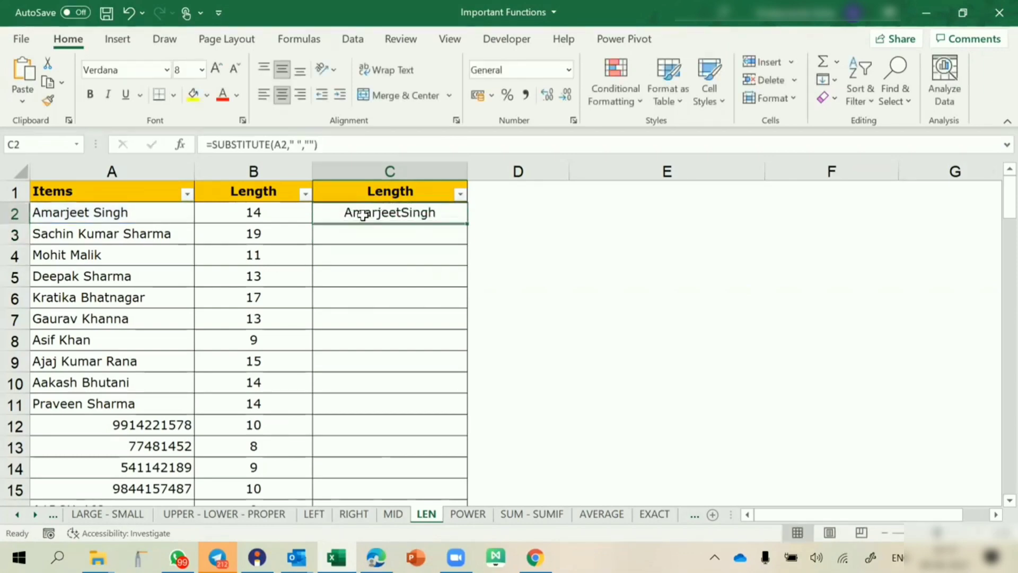
double_click(351, 214)
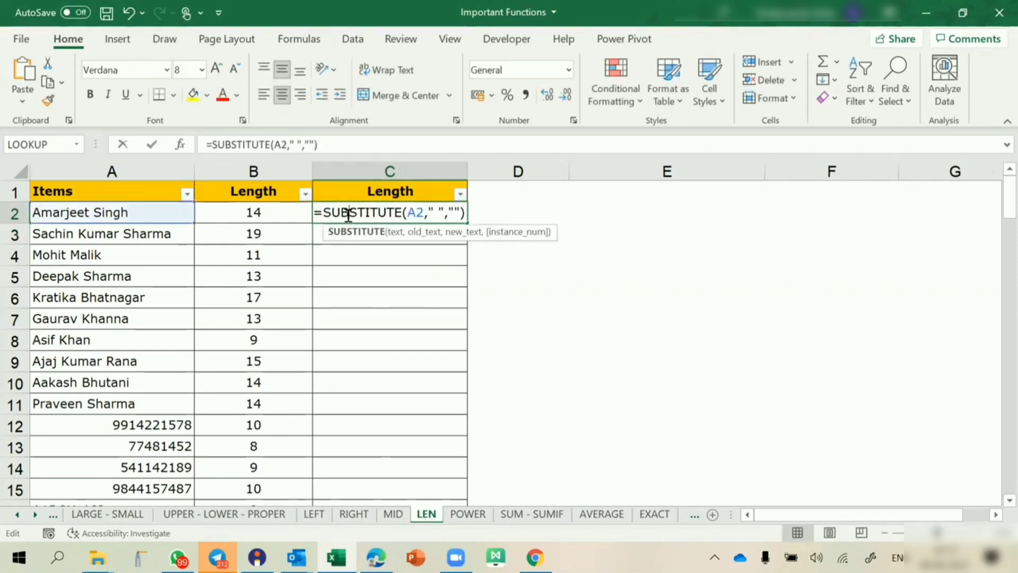
click(321, 212)
text(le)
key(Tab)
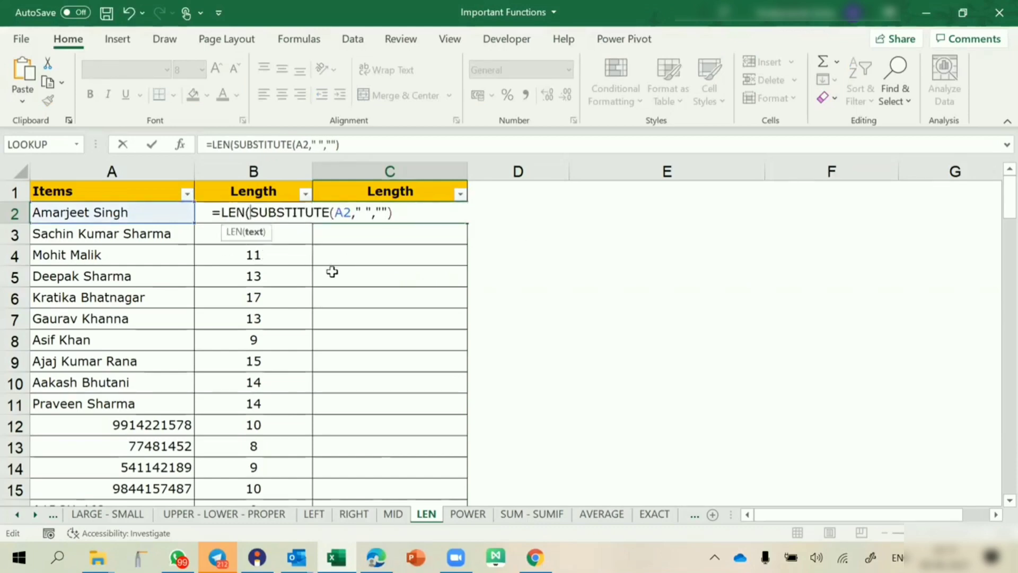
text())
key(Return)
click(420, 213)
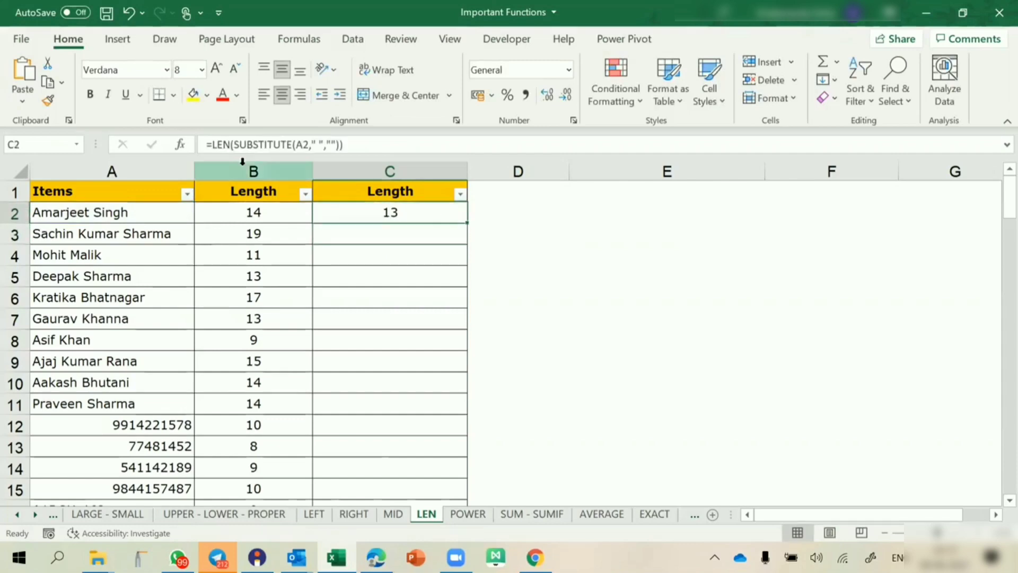
- Fill the C2 formula down the second Length column and restore the first item's original text in A2
double_click(468, 224)
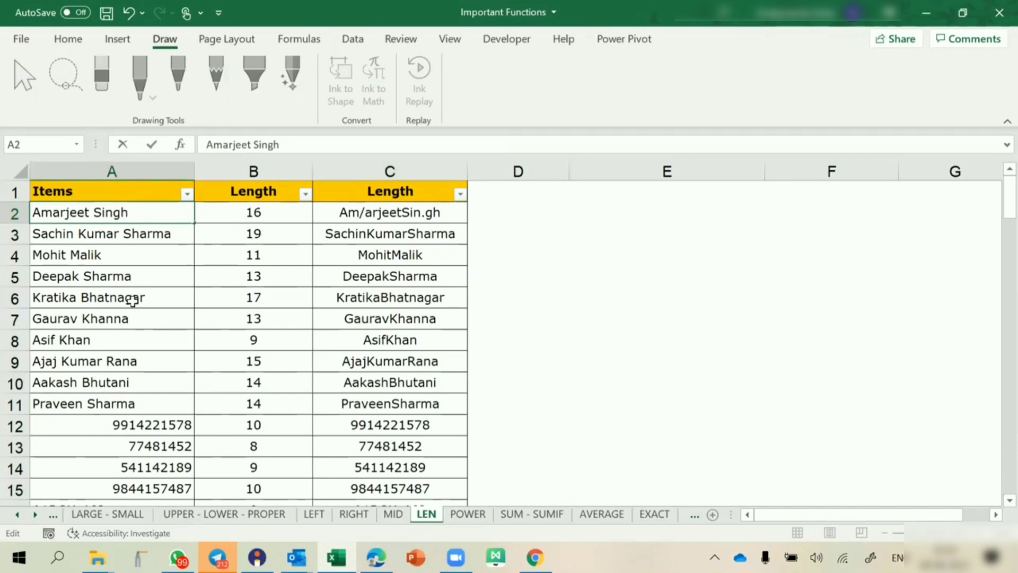
key(Return)
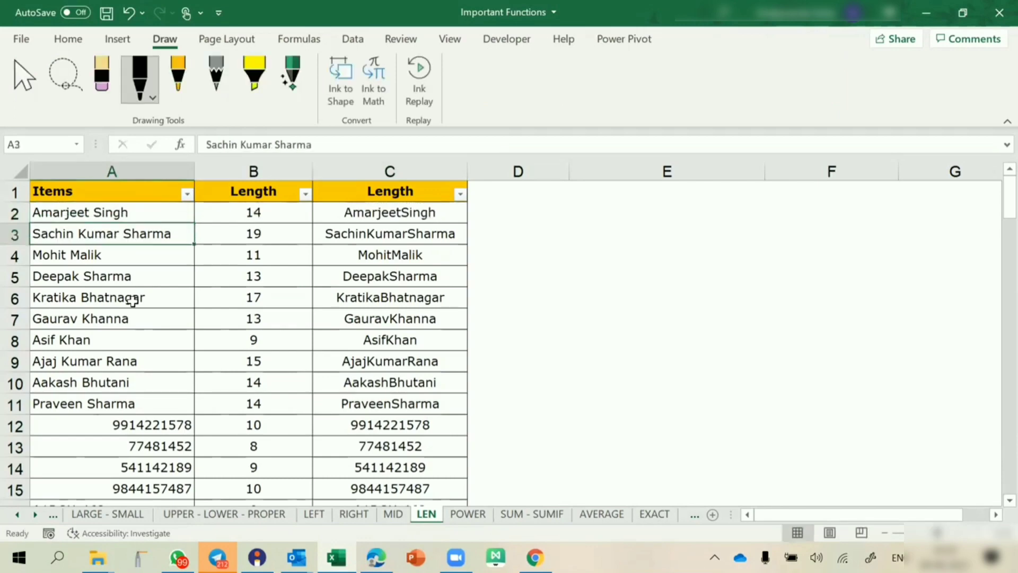
- Wrap the C2 formula in LEN as =LEN(SUBSTITUTE(A2," ","")) and fill it down the second Length column
click(382, 213)
click(211, 144)
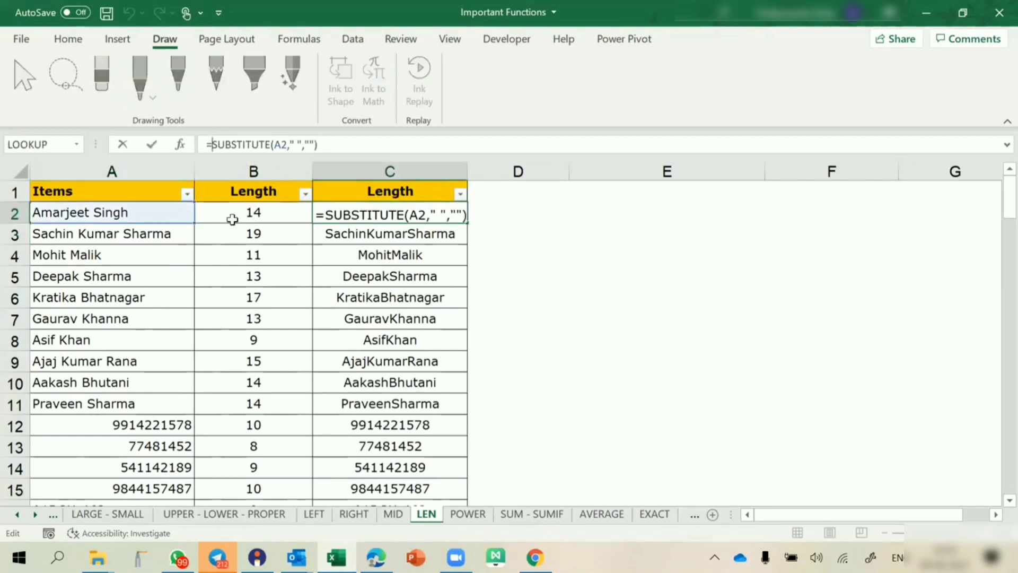
text(len)
key(Tab)
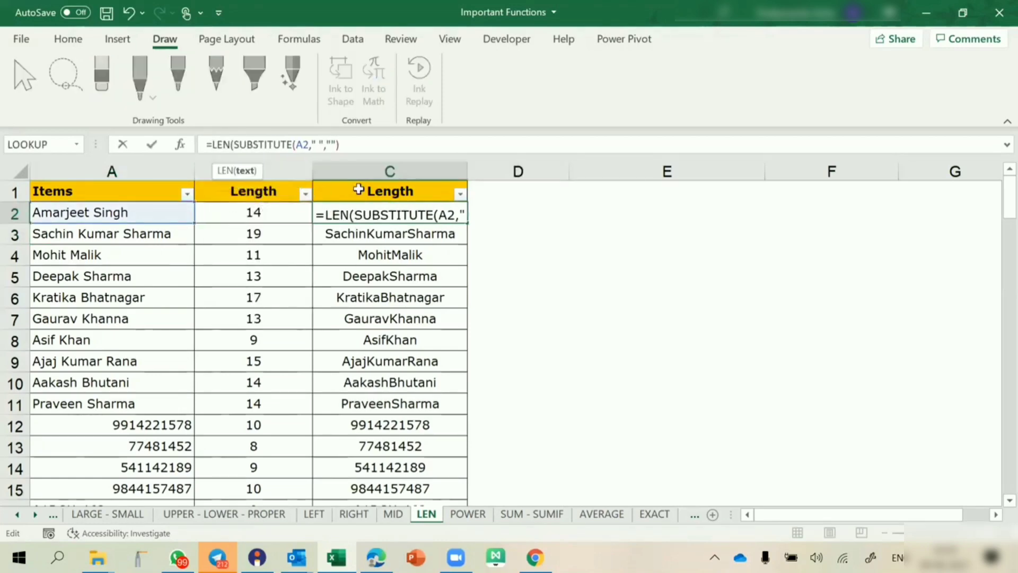
click(371, 146)
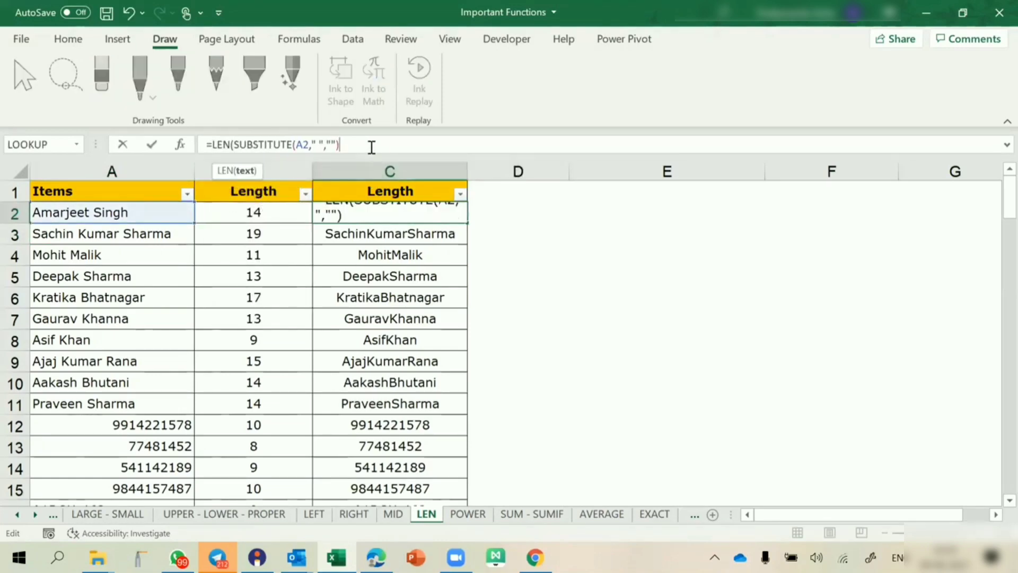
text())
key(Return)
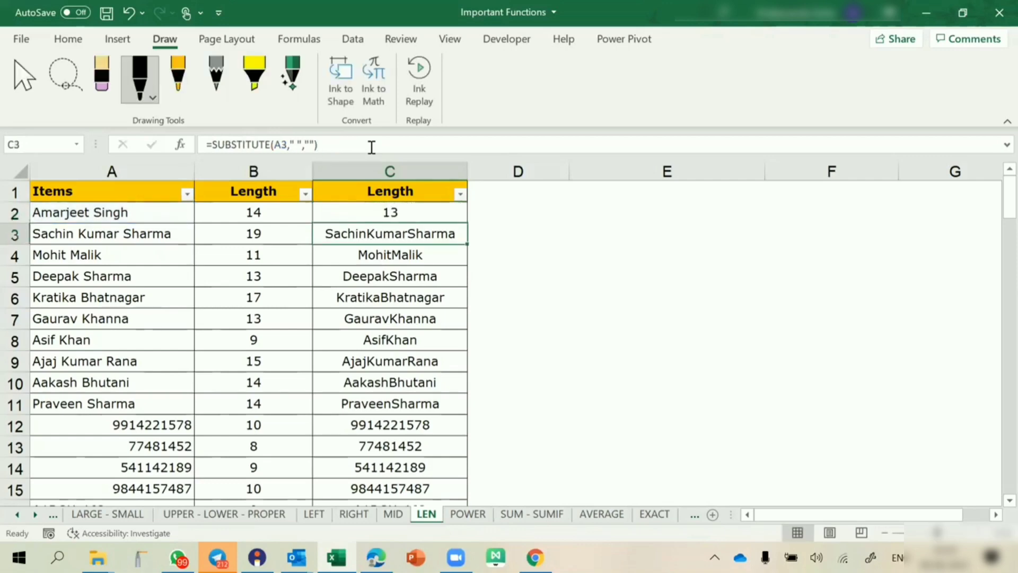
click(443, 216)
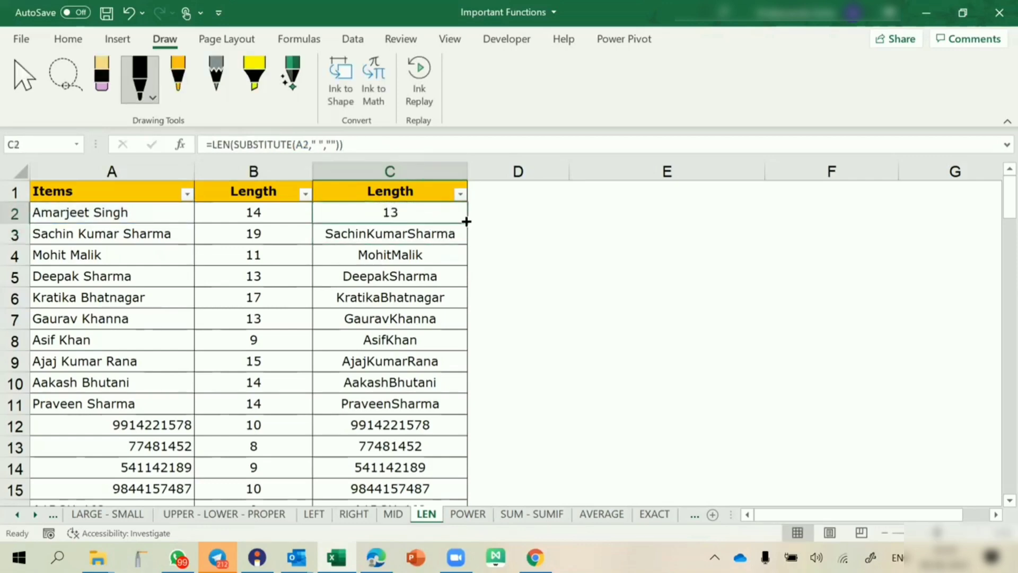
double_click(466, 221)
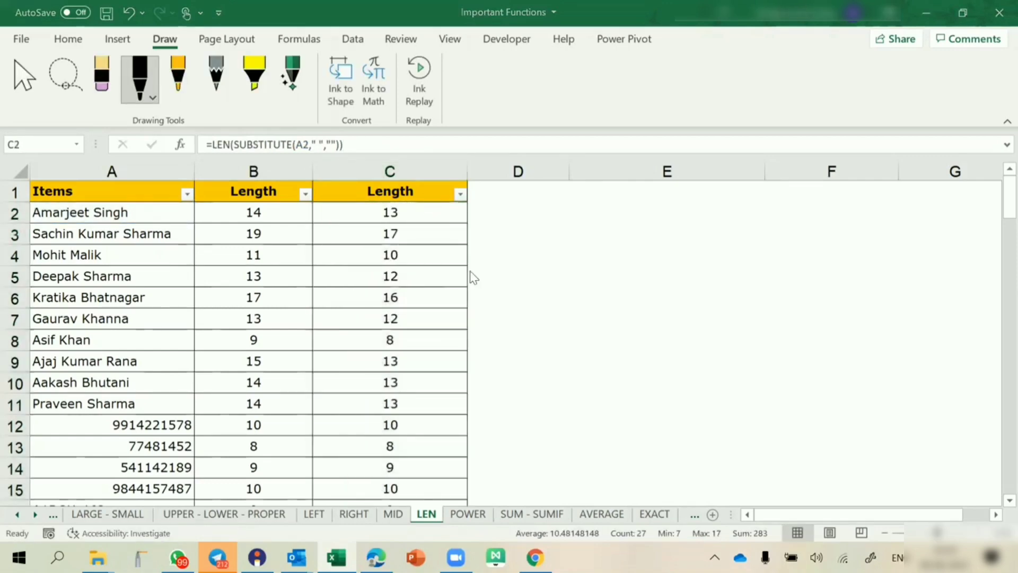
- Enter two sample full names in E5 and E6, separating first and last name with a dot
click(660, 270)
text(Am)
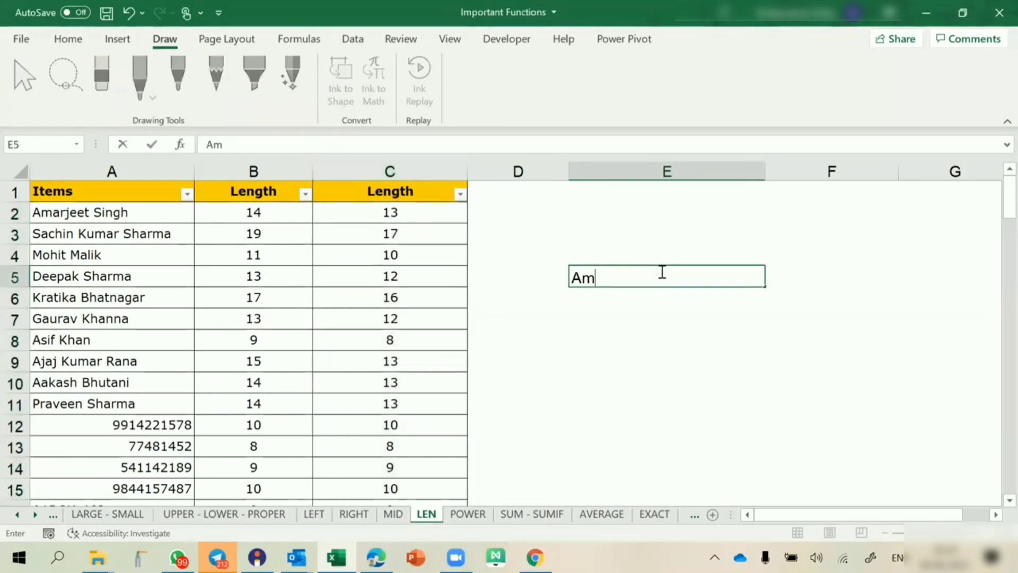
text(arjeet)
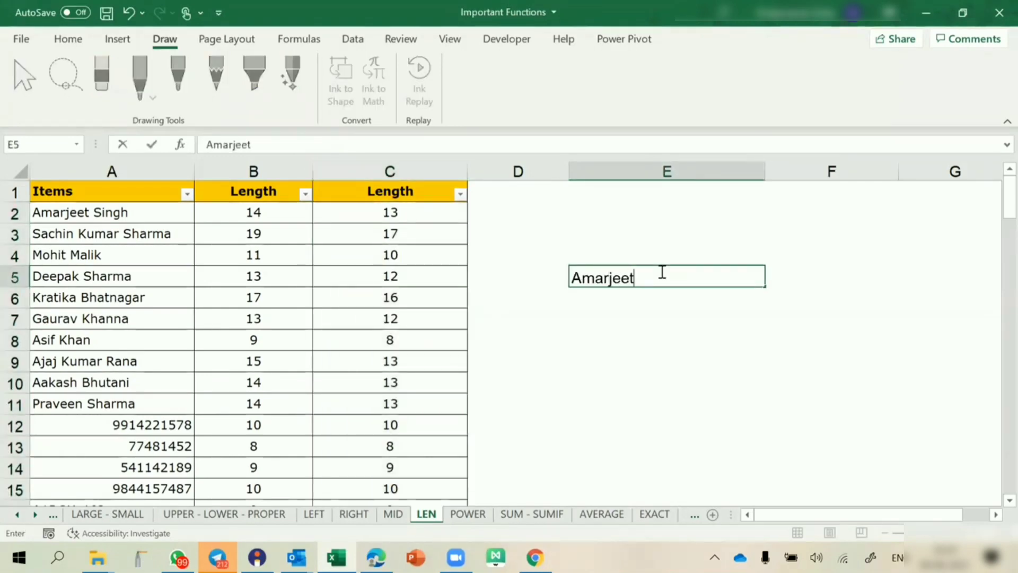
text(.Singh)
key(Return)
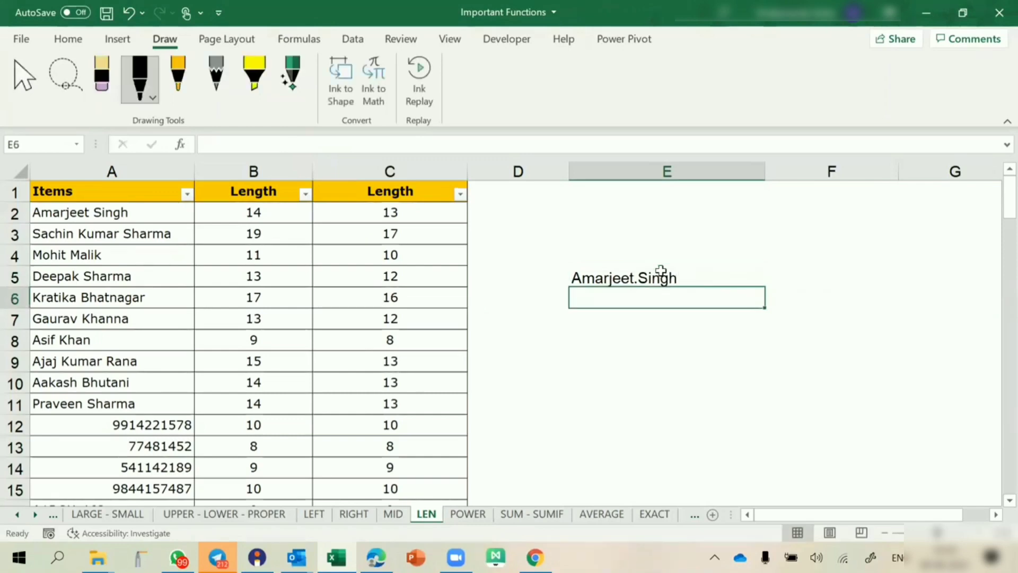
text(Amit.)
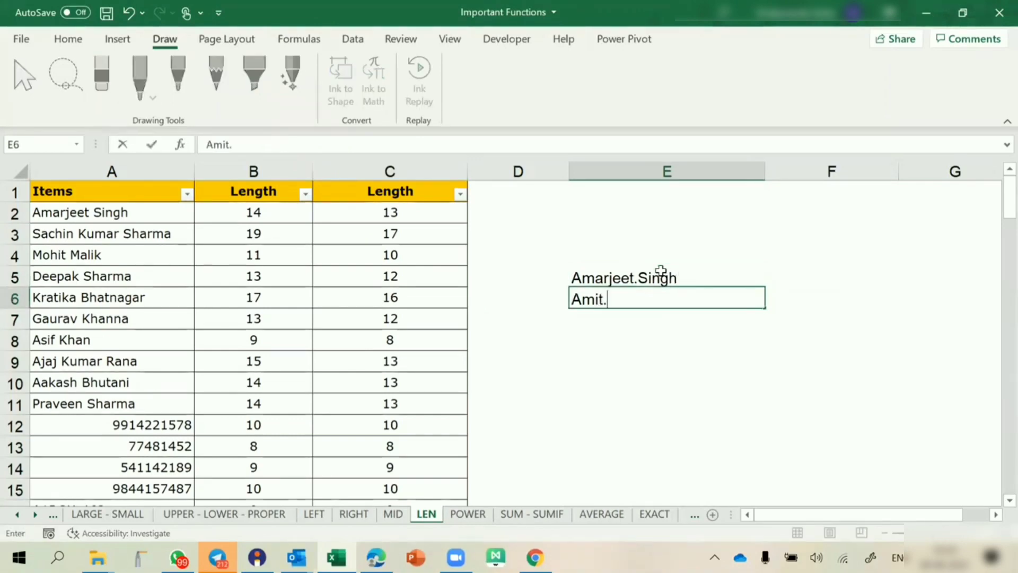
text(Sharma)
key(Return)
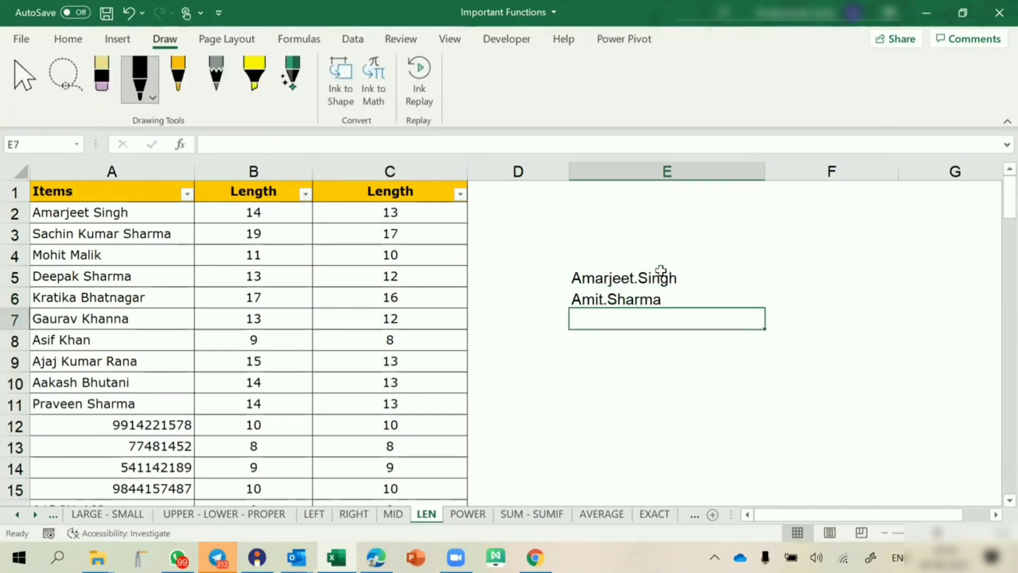
- Enter =SUBSTITUTE(E5,"."," ") in F5 to replace the dot with a space, and copy the formula down to F6
key(Up)
key(Up)
key(Right)
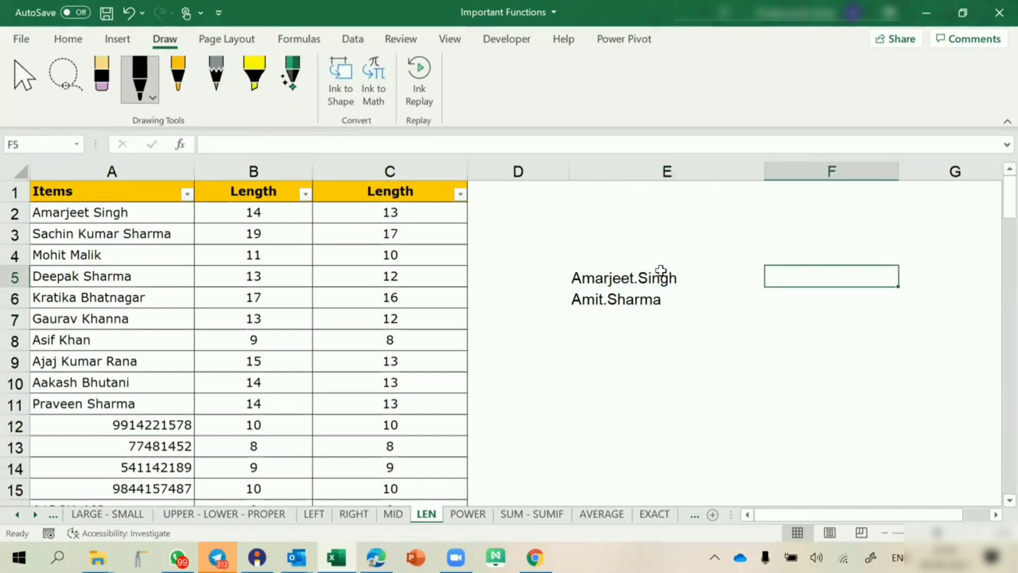
text(=)
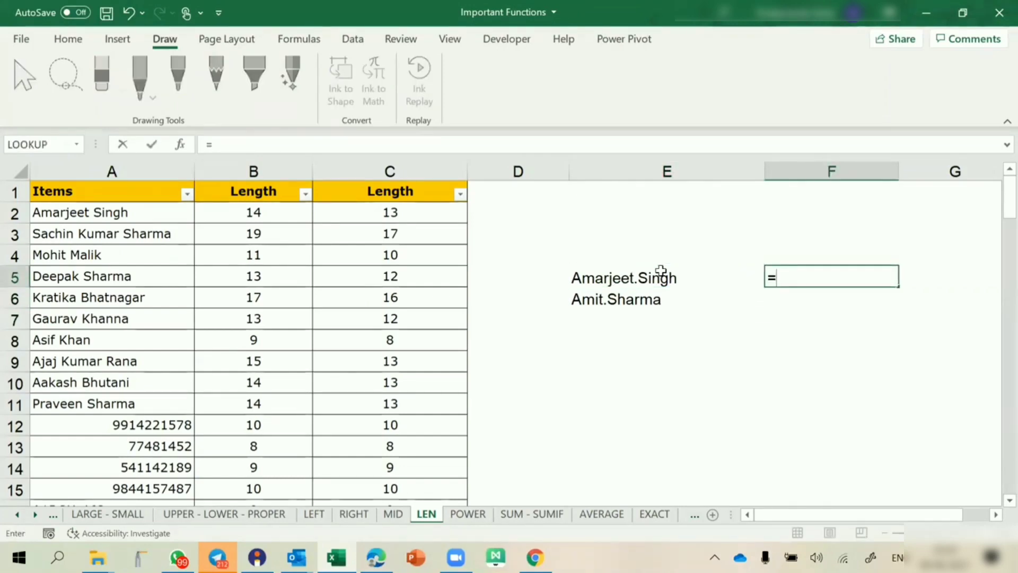
text(sub)
key(Tab)
click(660, 271)
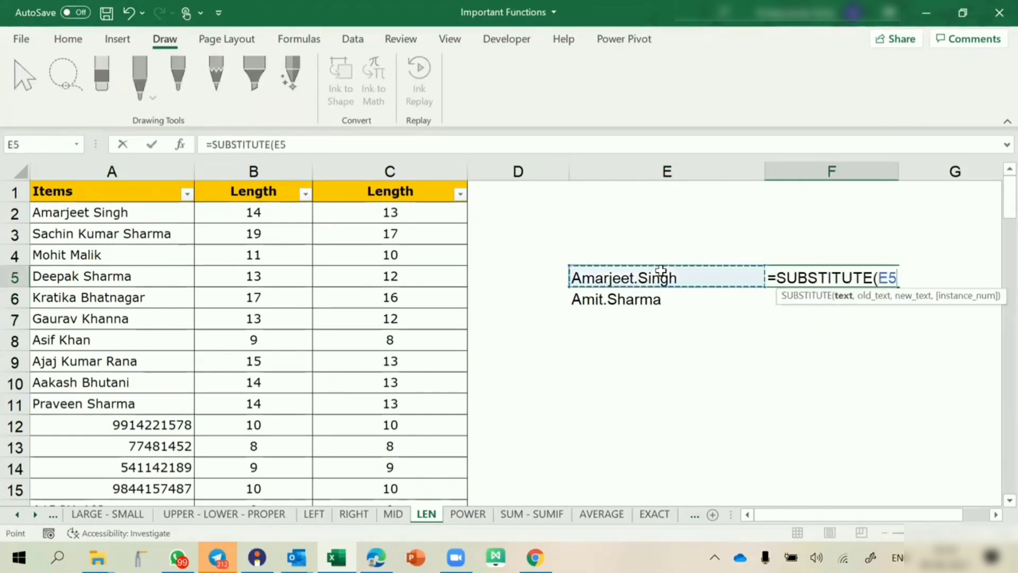
text(,".)
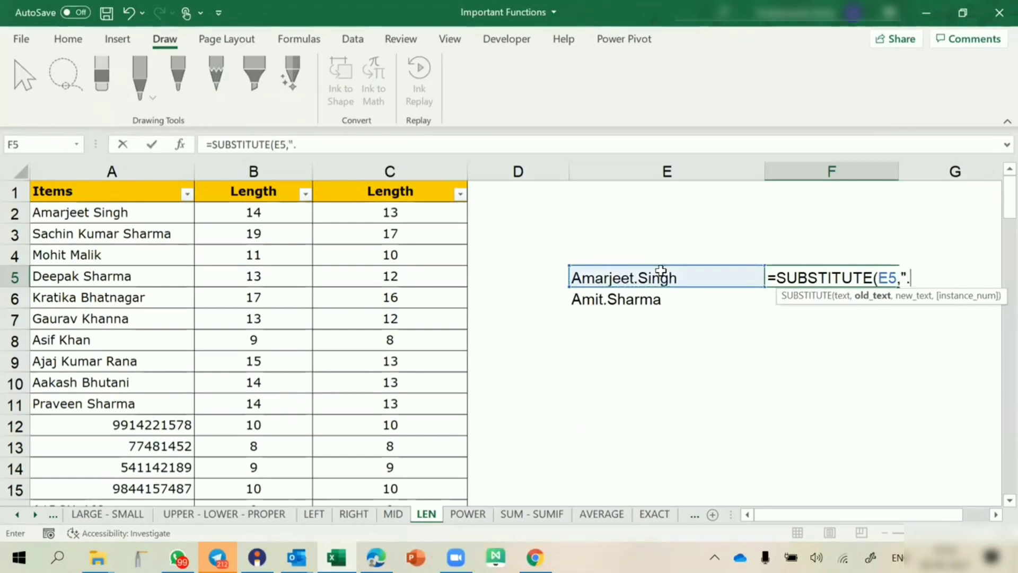
text("," "))
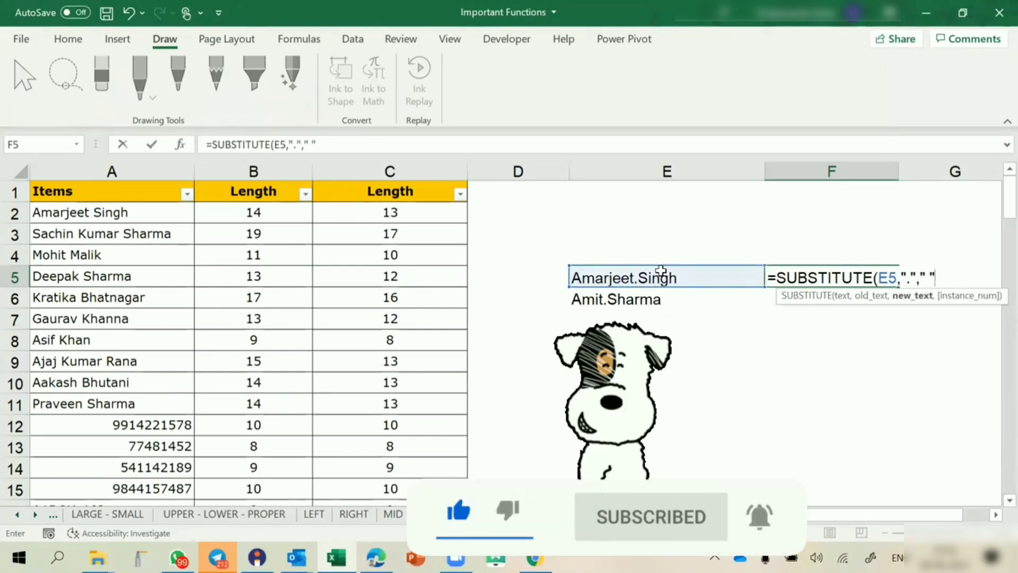
key(Return)
key(ctrl+d)
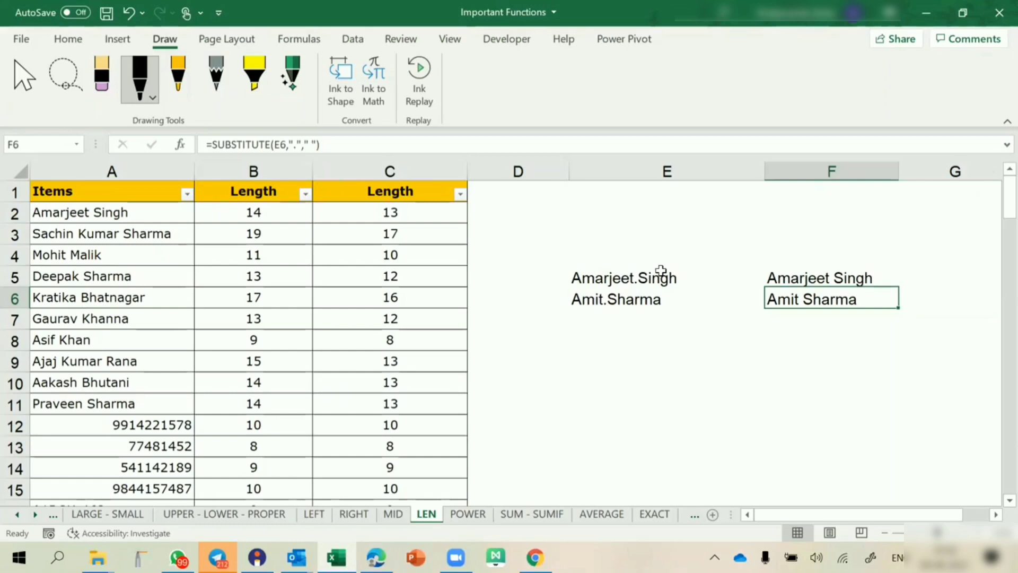
- Enter the sample sentence "I am using Excel" in E11
click(560, 411)
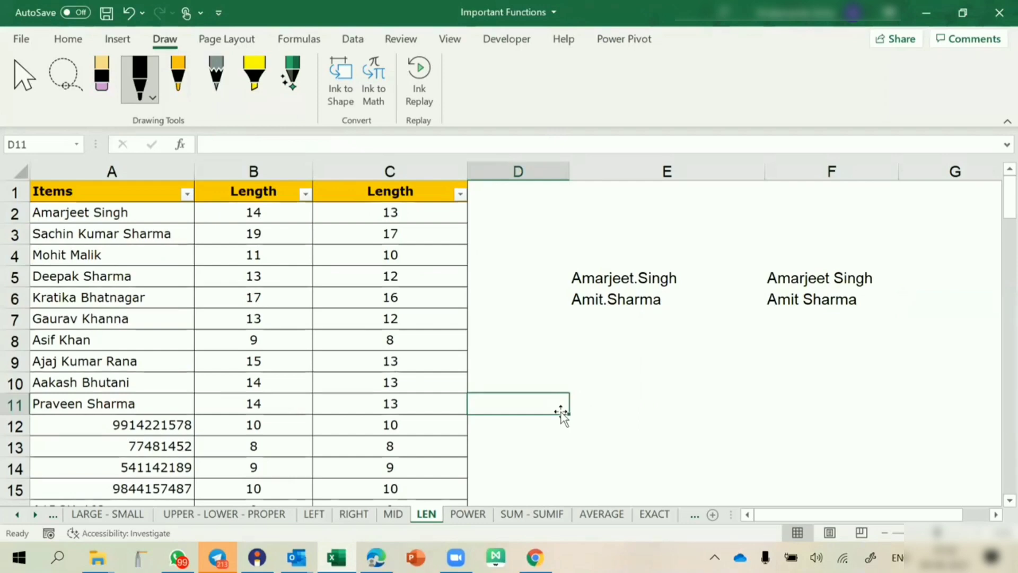
click(601, 410)
text(I am)
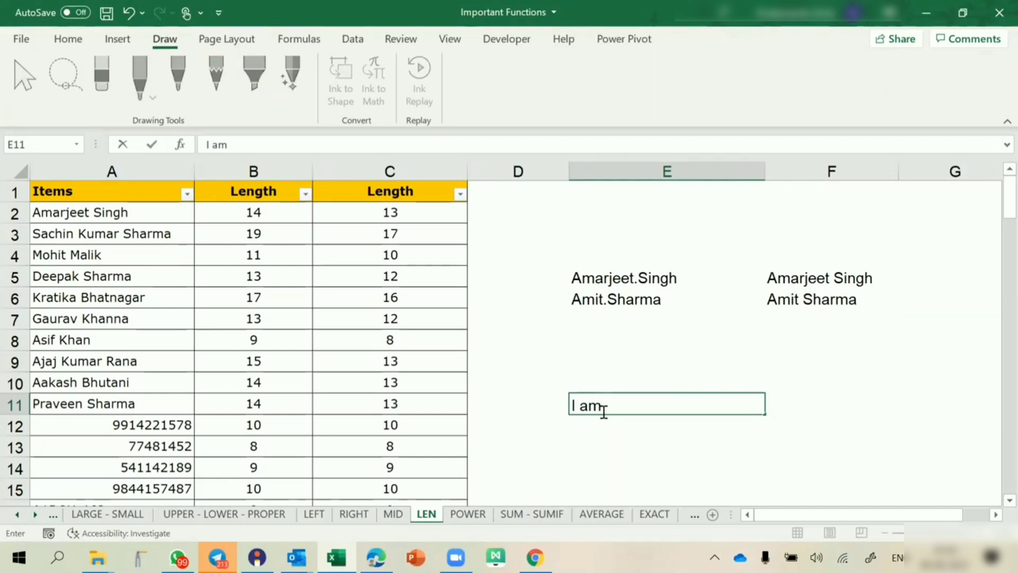
text( using )
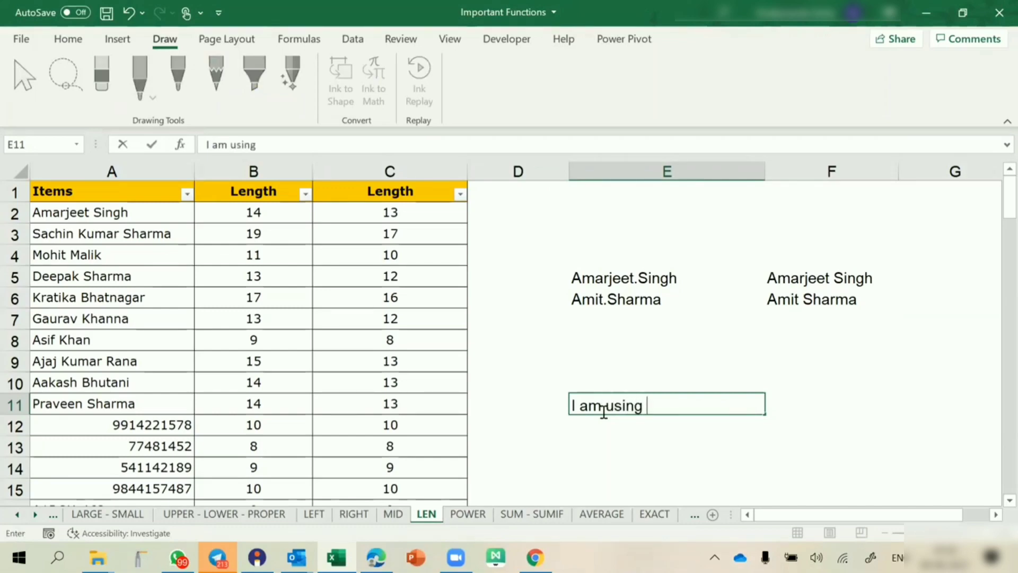
text(Excel)
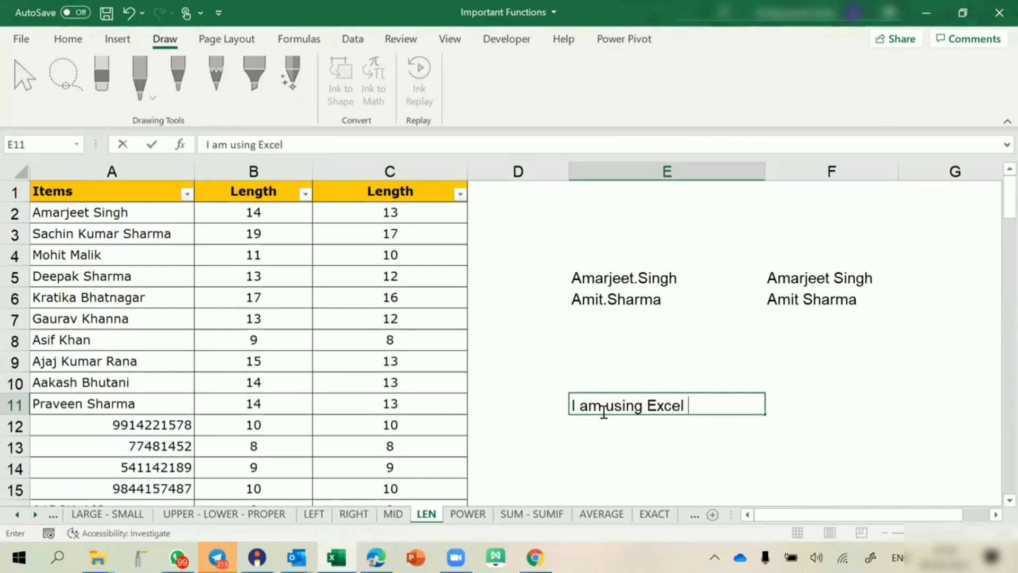
key(Return)
click(603, 410)
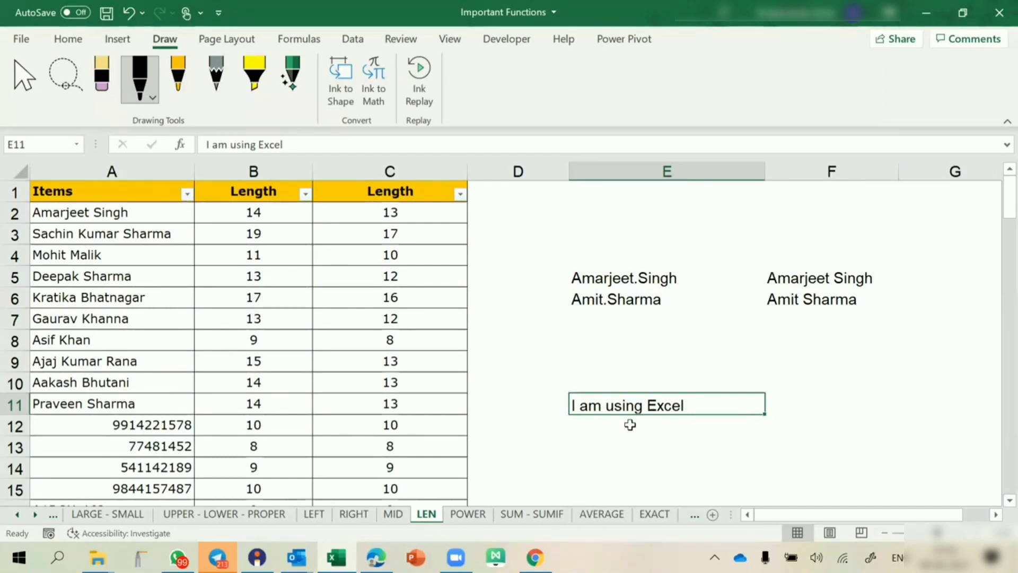
key(Right)
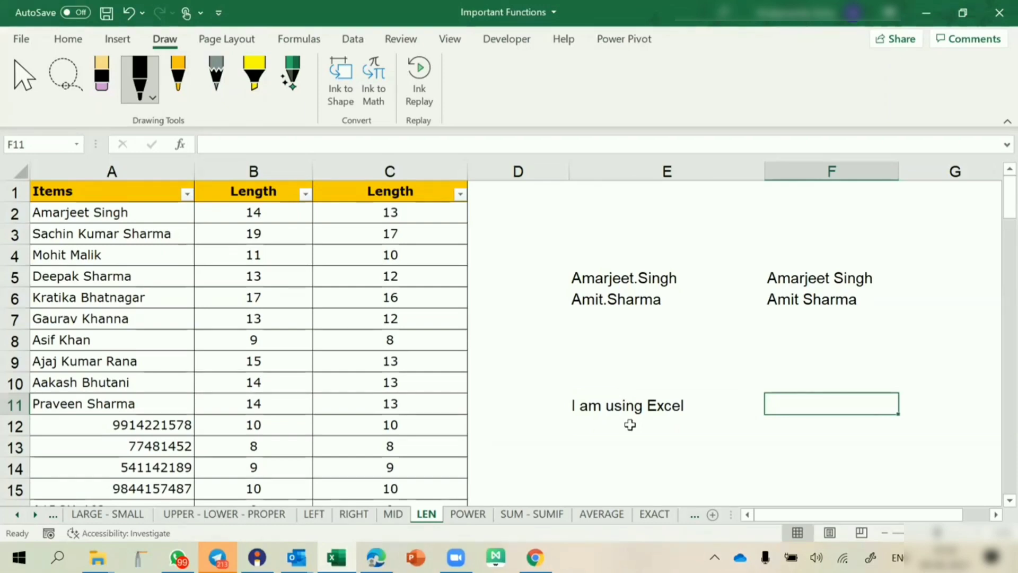
key(Left)
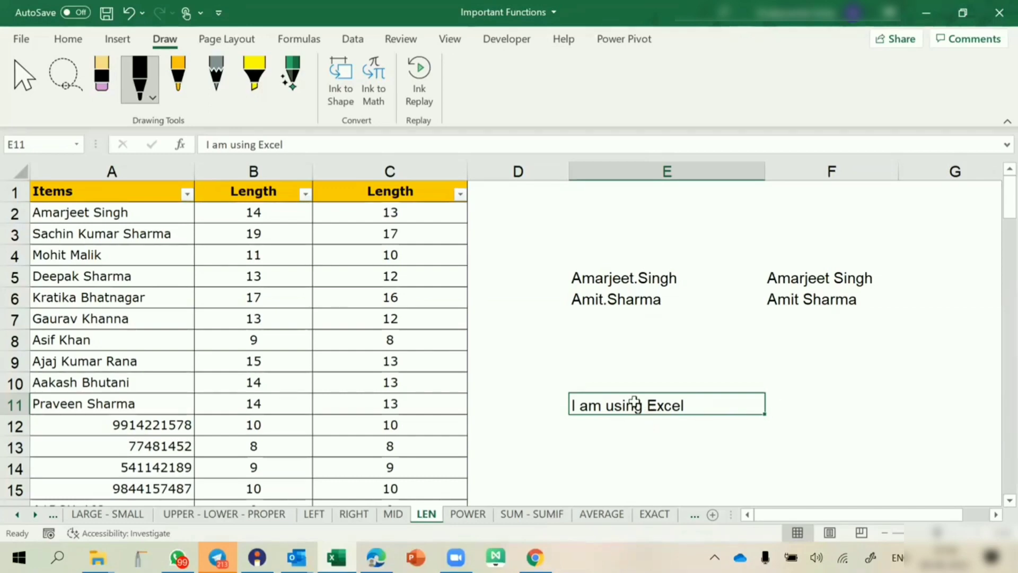
- Enter =B2-C2 in D2 to count the spaces in the first item and fill it down column D
click(517, 215)
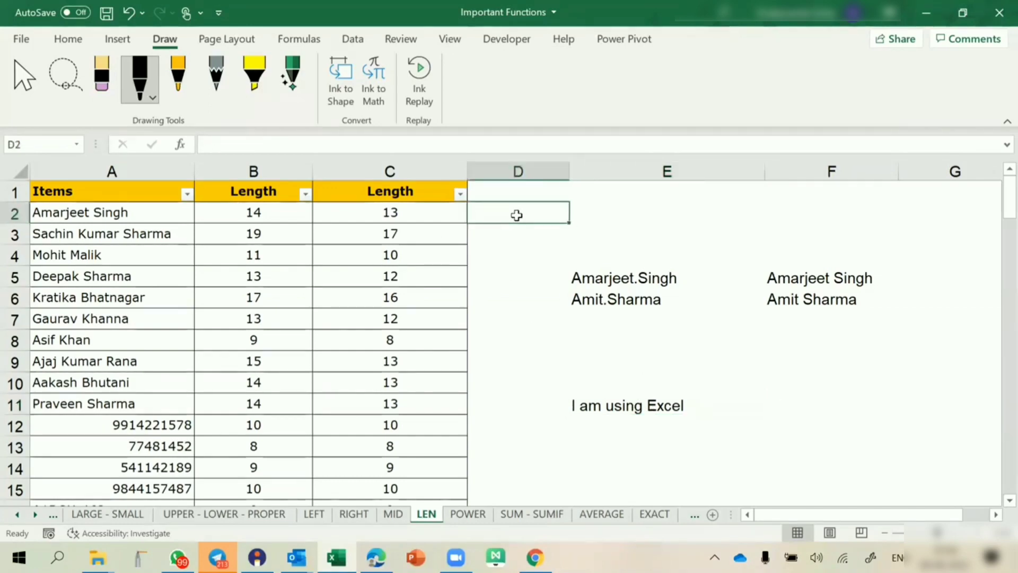
text(=)
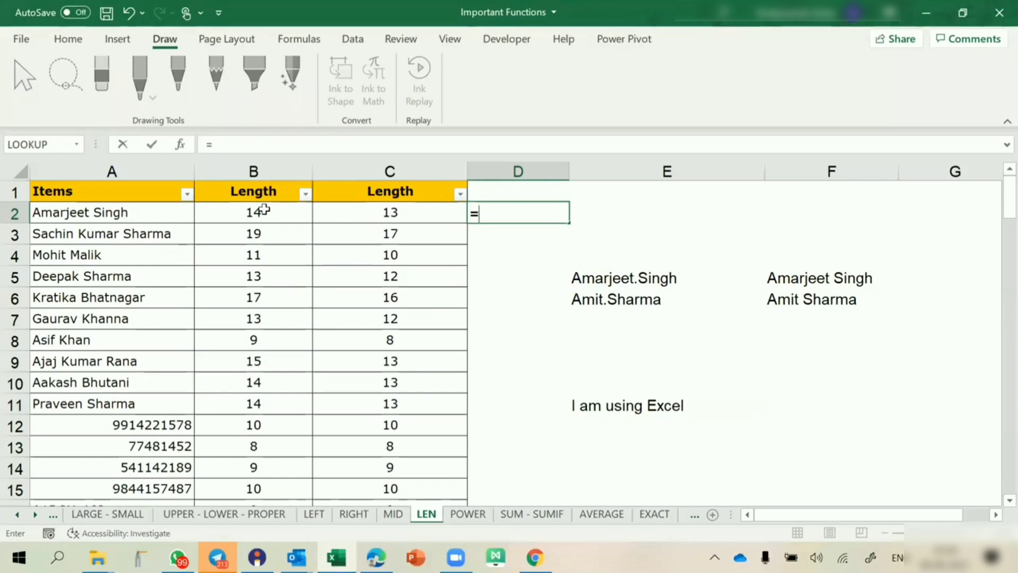
click(264, 210)
text(-)
click(375, 210)
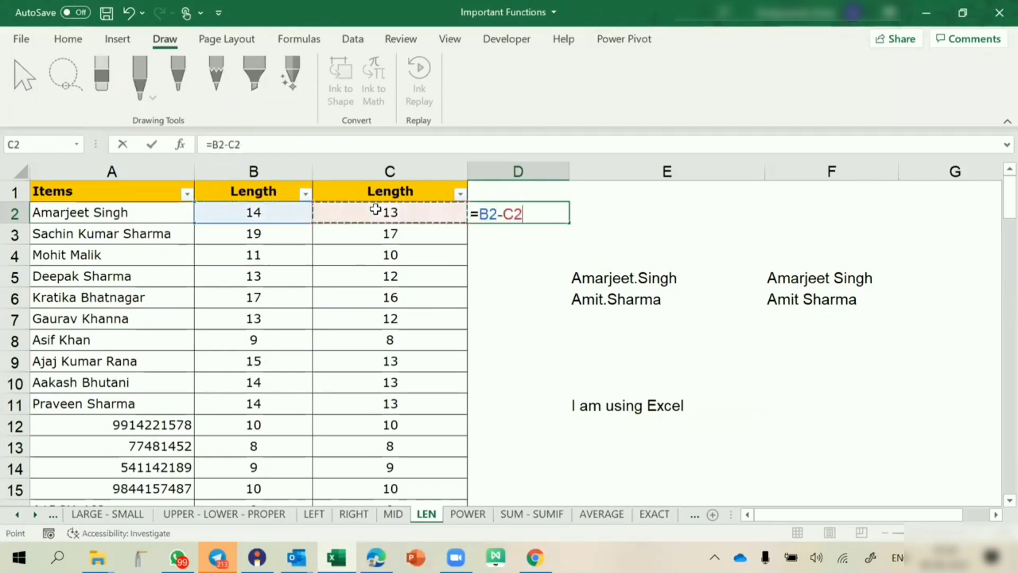
key(Return)
click(517, 213)
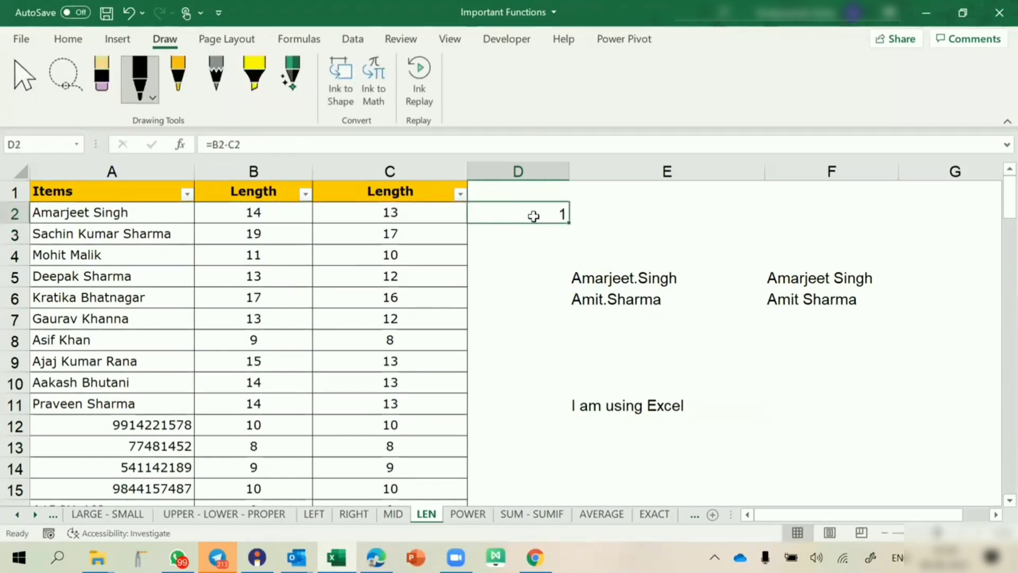
double_click(568, 222)
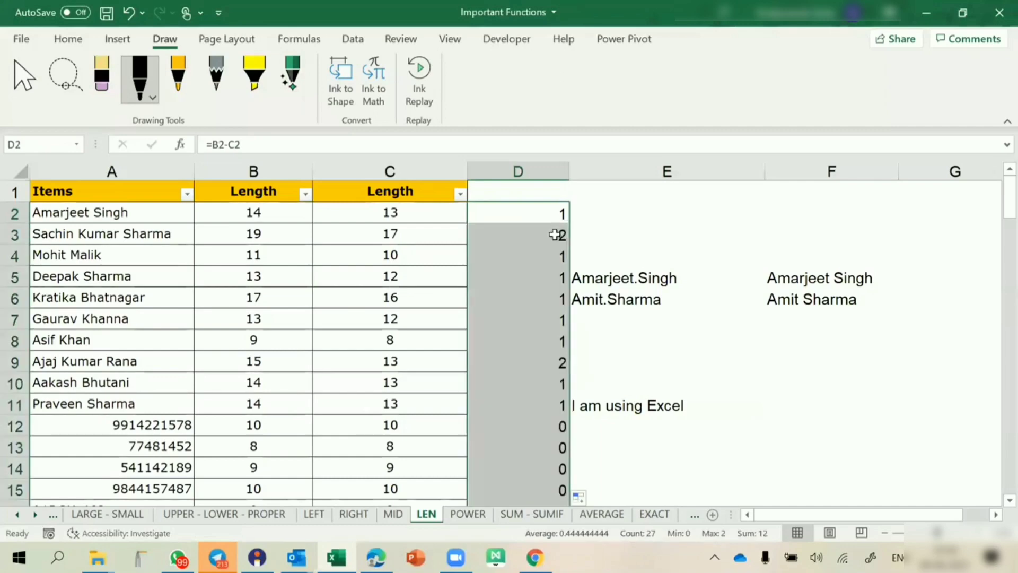
- Check several differences in column D, including D3 and D9, and clear the whole column's contents
click(554, 234)
click(543, 260)
click(539, 318)
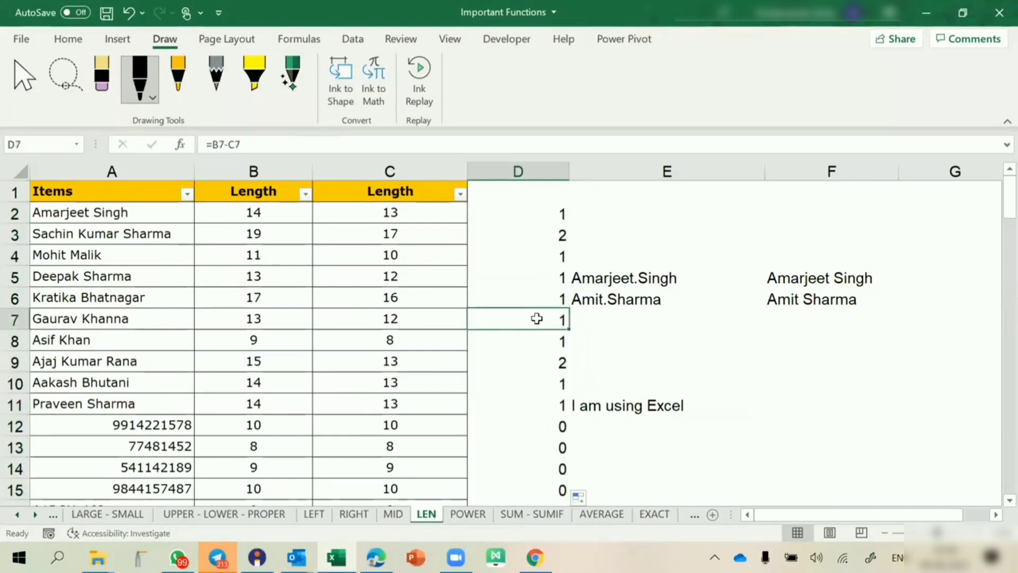
click(536, 362)
click(544, 171)
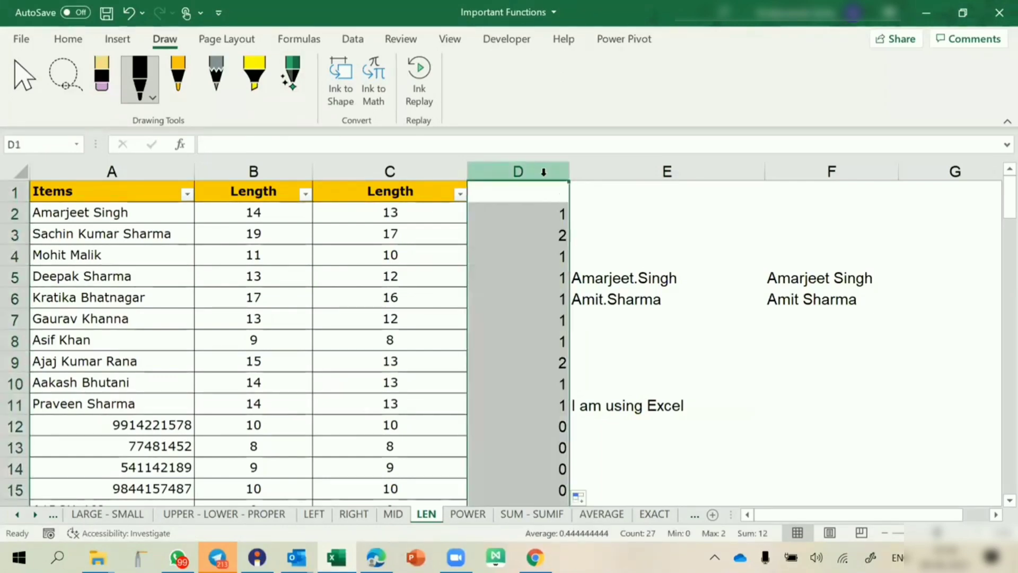
key(Delete)
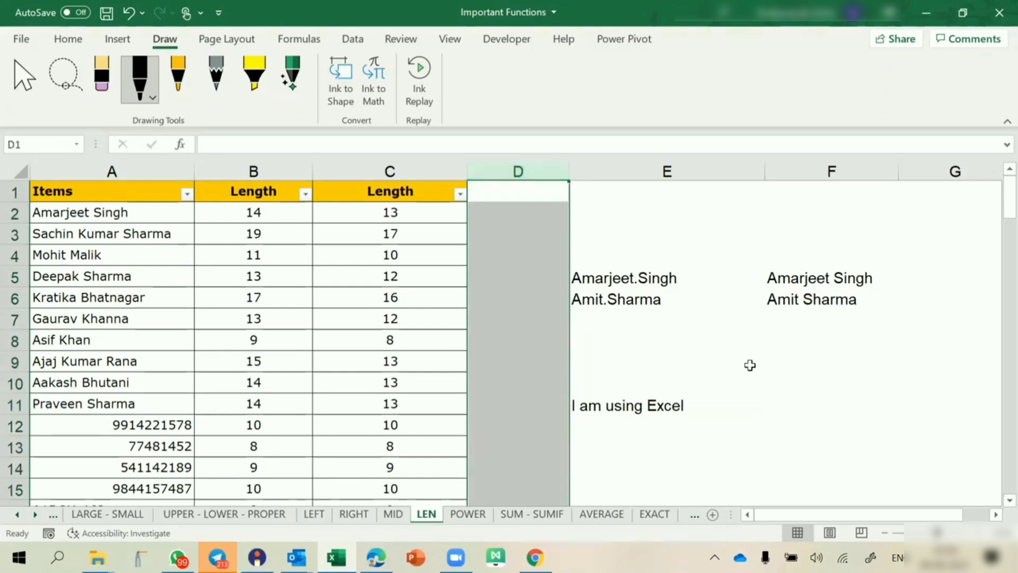
right_click(764, 406)
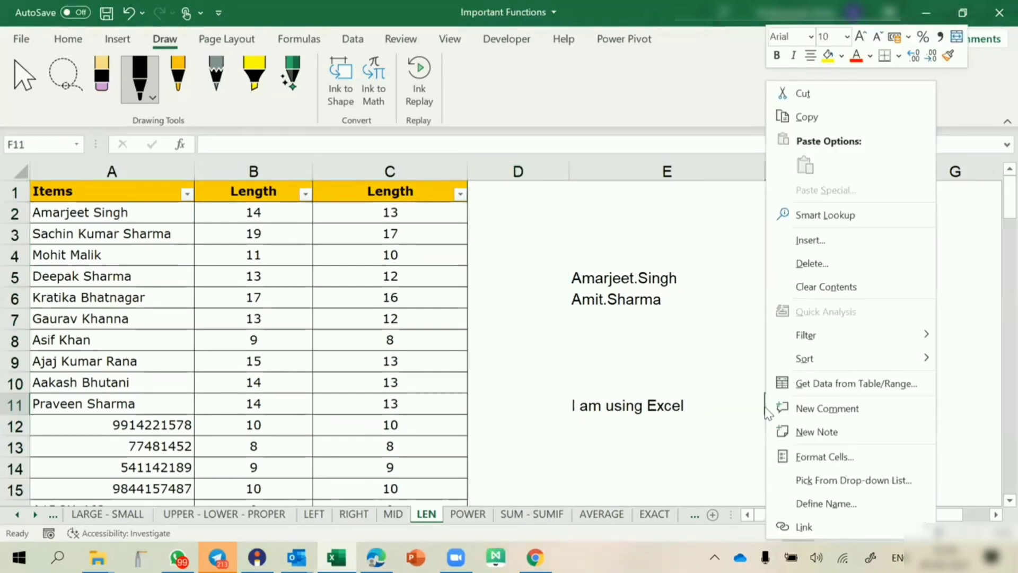
key(l)
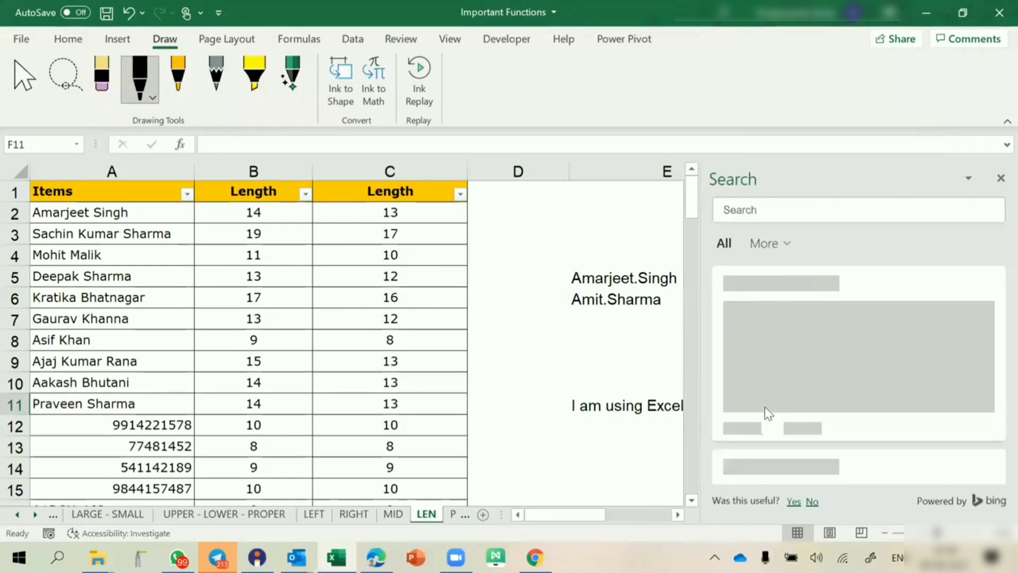
click(1000, 178)
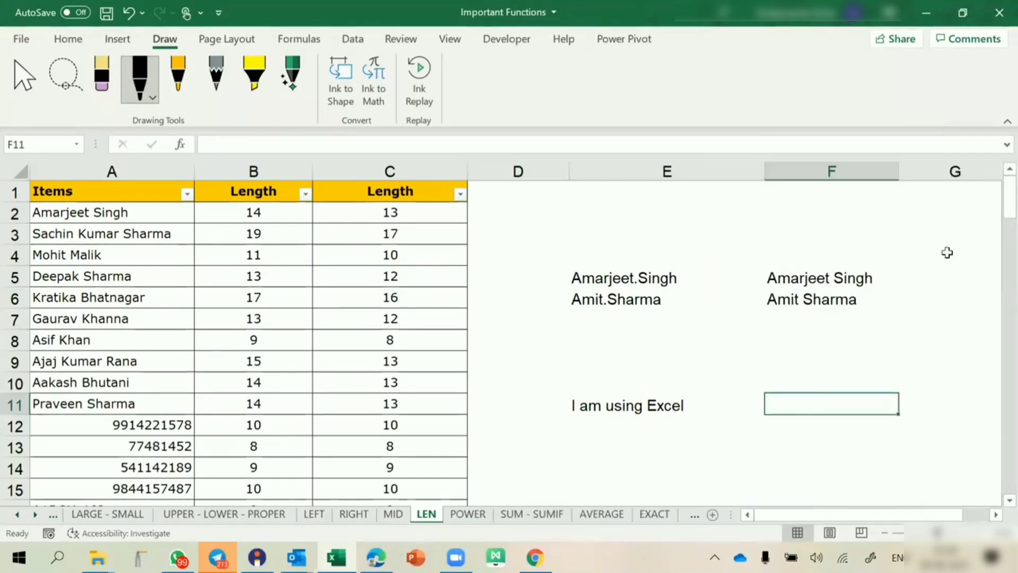
- Enter =LEN(E11) in F11 to count all characters of the sample sentence
text(=)
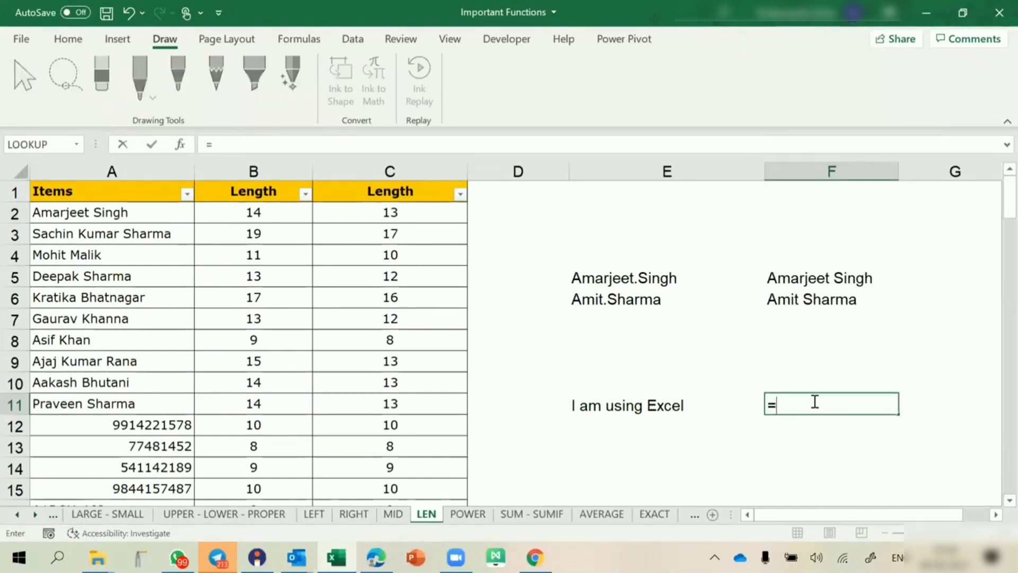
text(len)
key(Tab)
key(Left)
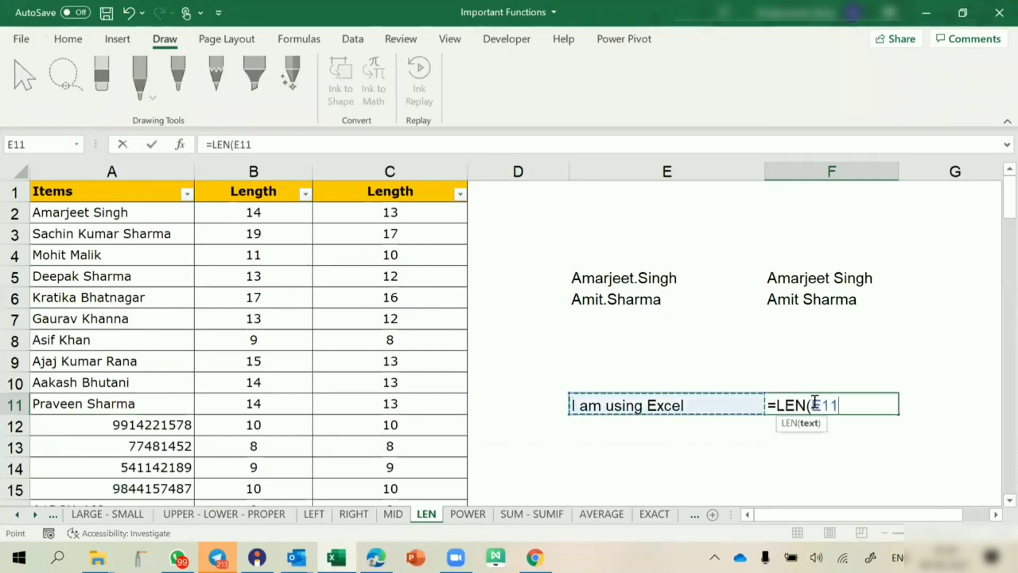
text())
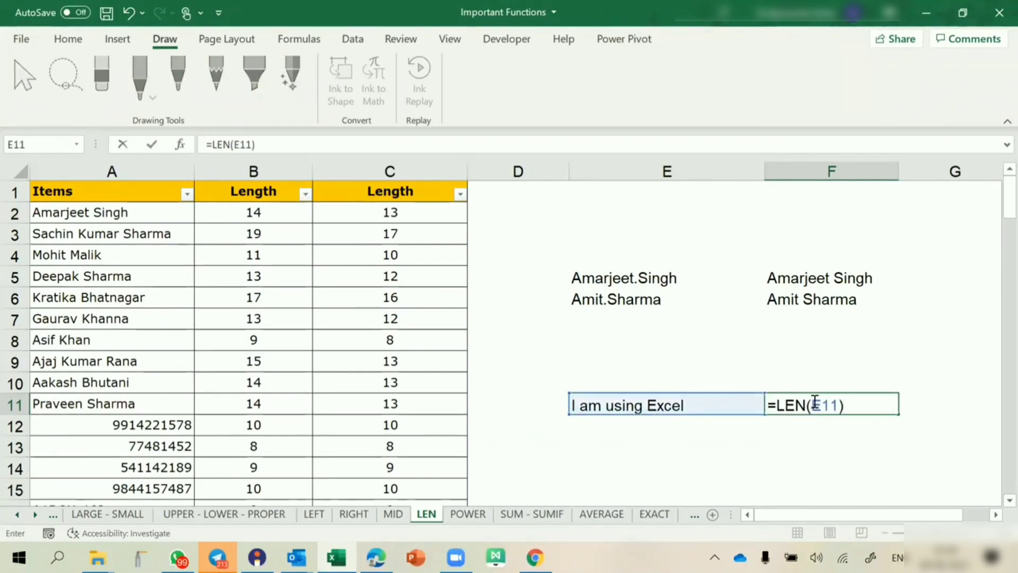
key(Return)
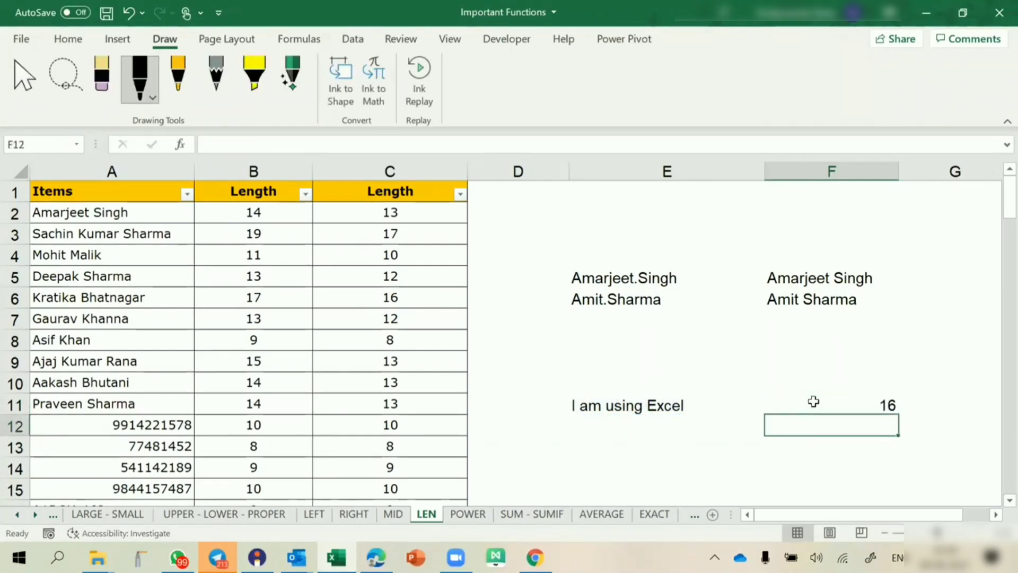
- Extend the F11 formula to =LEN(E11)-LEN(SUBSTITUTE(E11," ","")) so it counts the spaces in the sentence
double_click(813, 400)
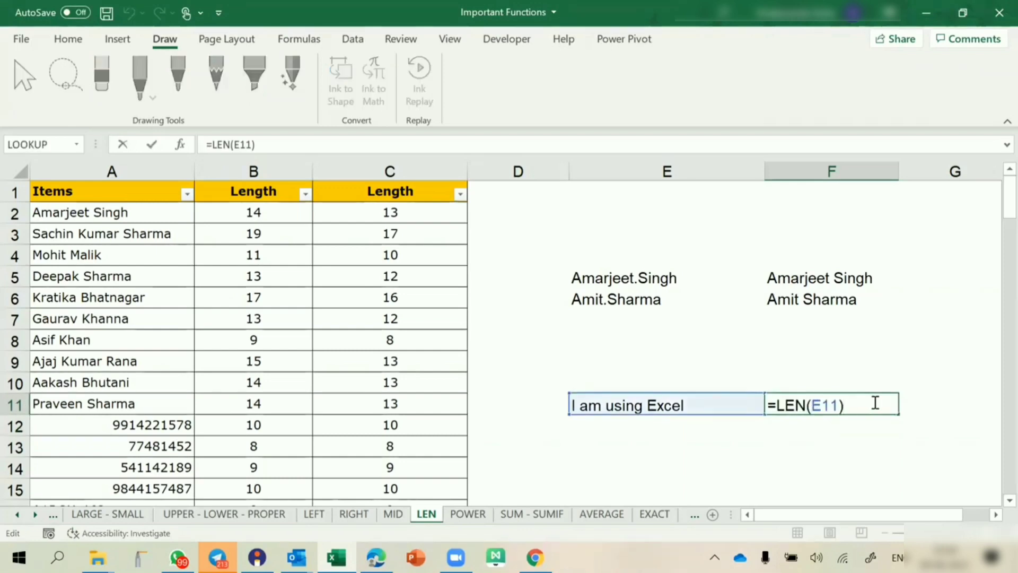
text(-len)
key(Tab)
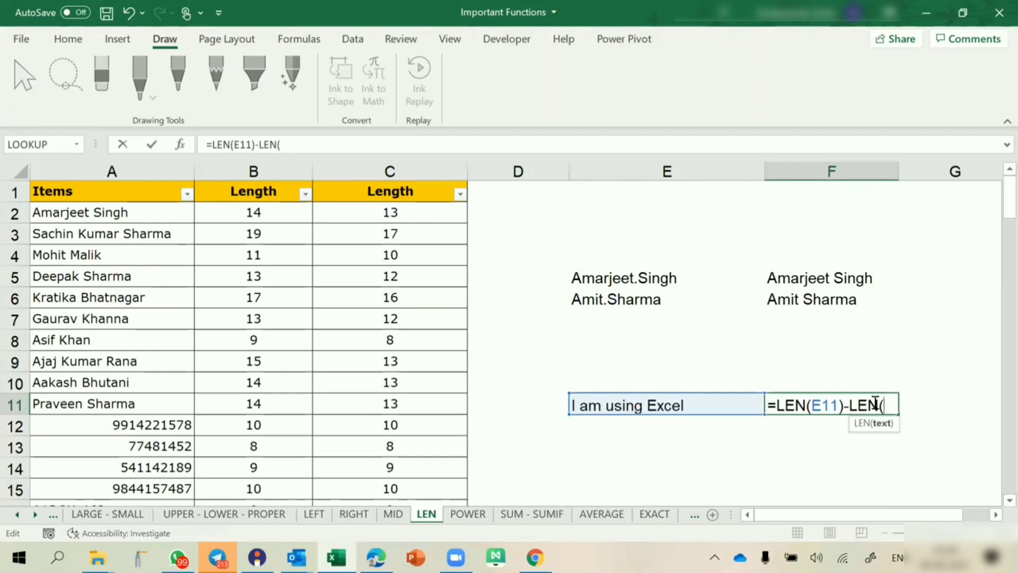
text(sub)
key(Tab)
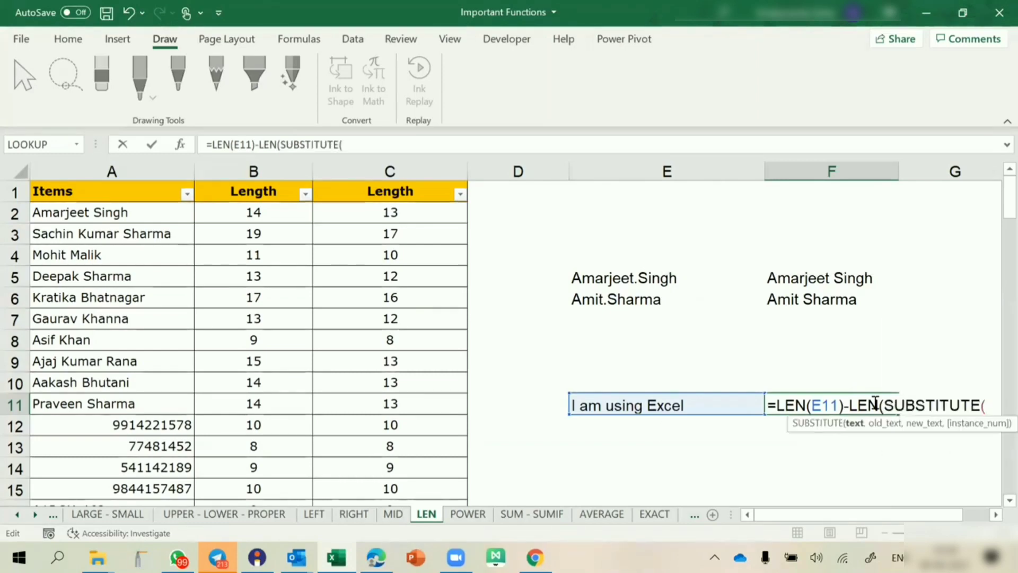
click(706, 402)
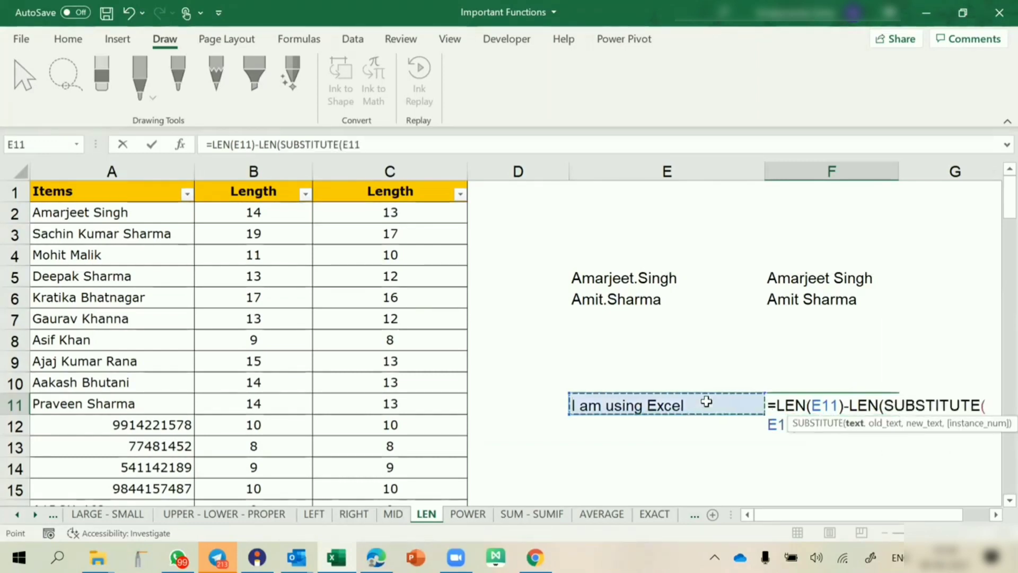
text(," ",)
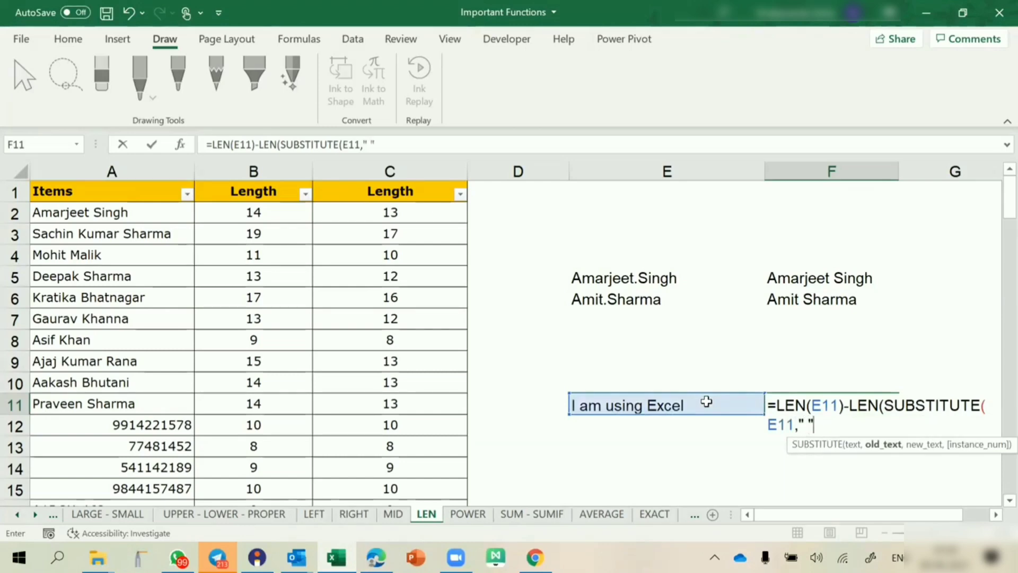
text()))
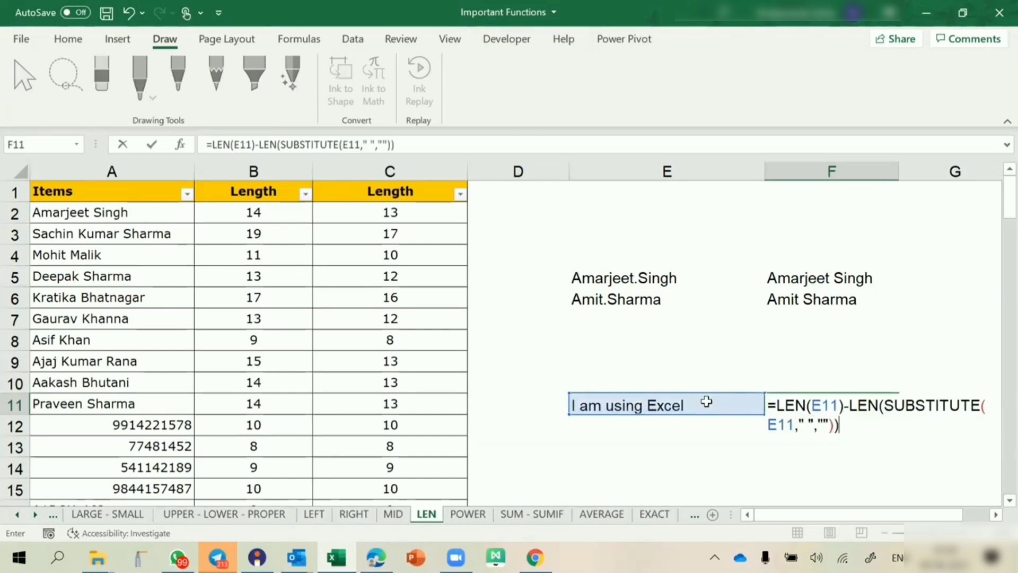
key(Return)
key(Up)
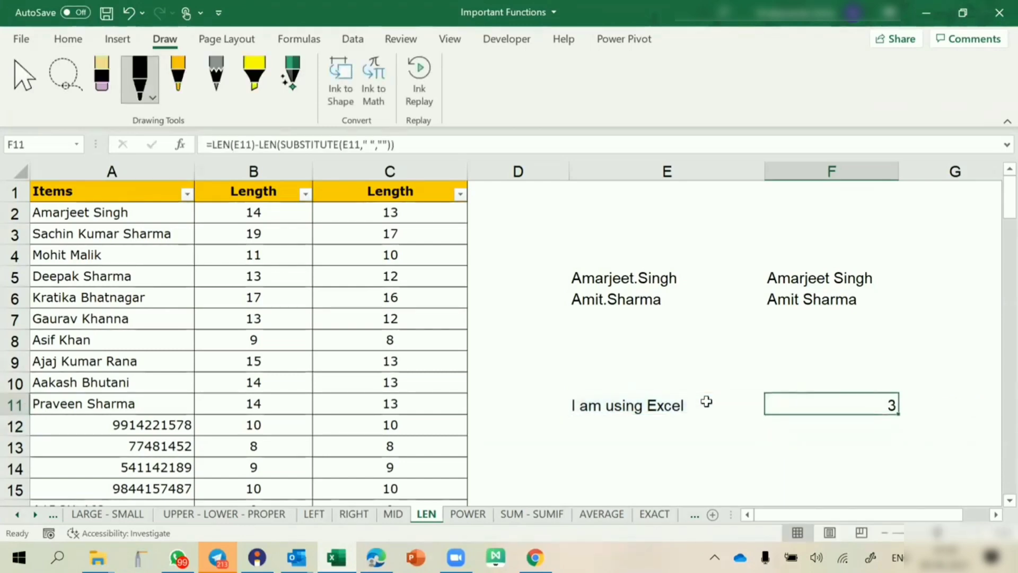
- Add +1 to the end of the F11 formula to turn the space count into a word count
double_click(856, 406)
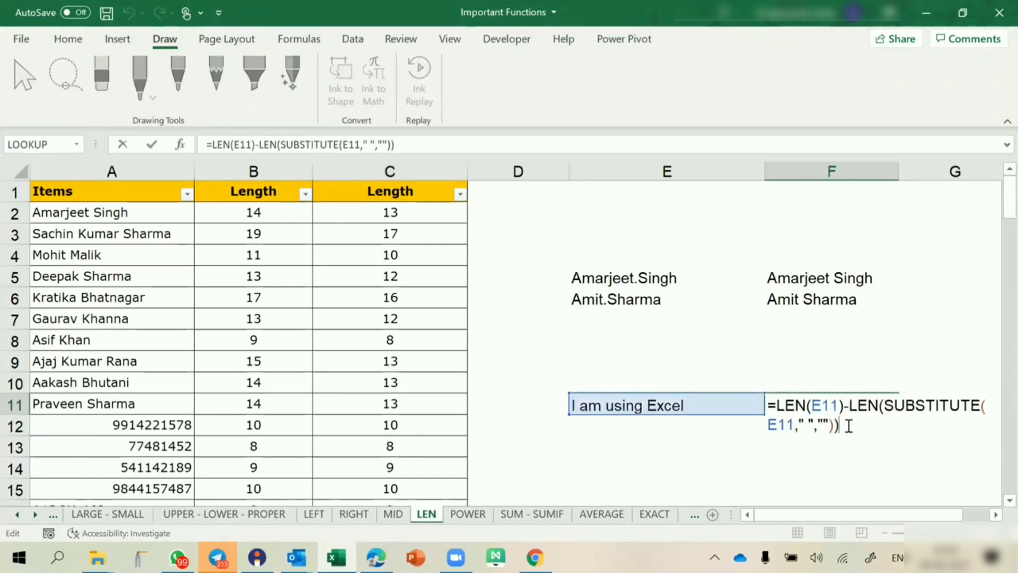
key(Return)
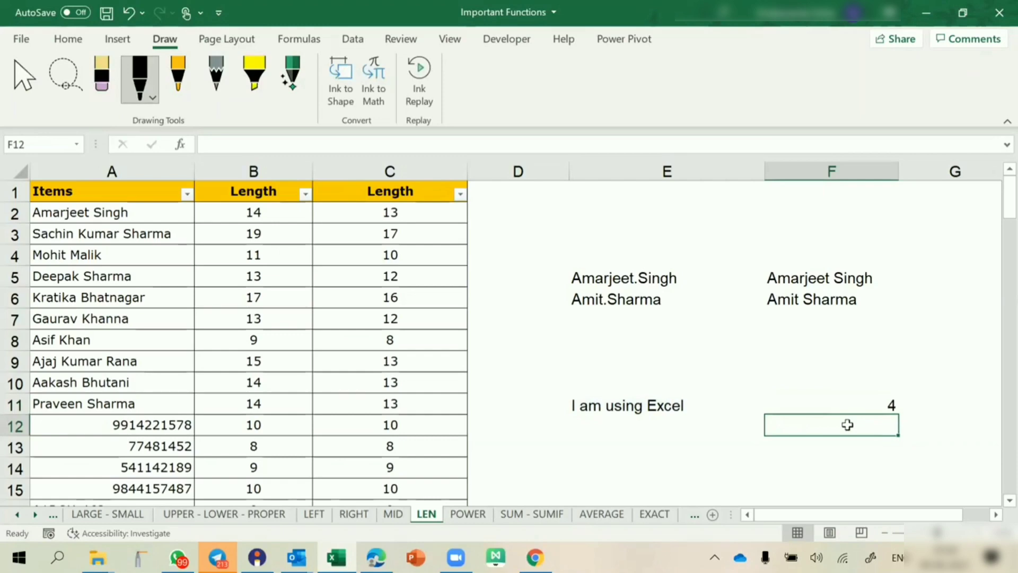
key(Up)
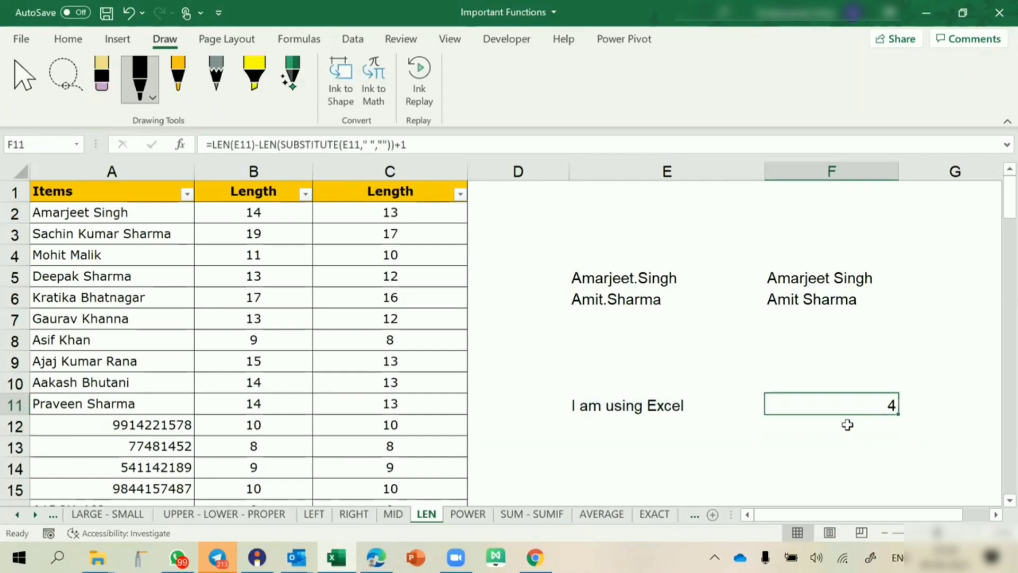
- Enter the second sample sentence "This formula is really awesome" in E12
click(645, 427)
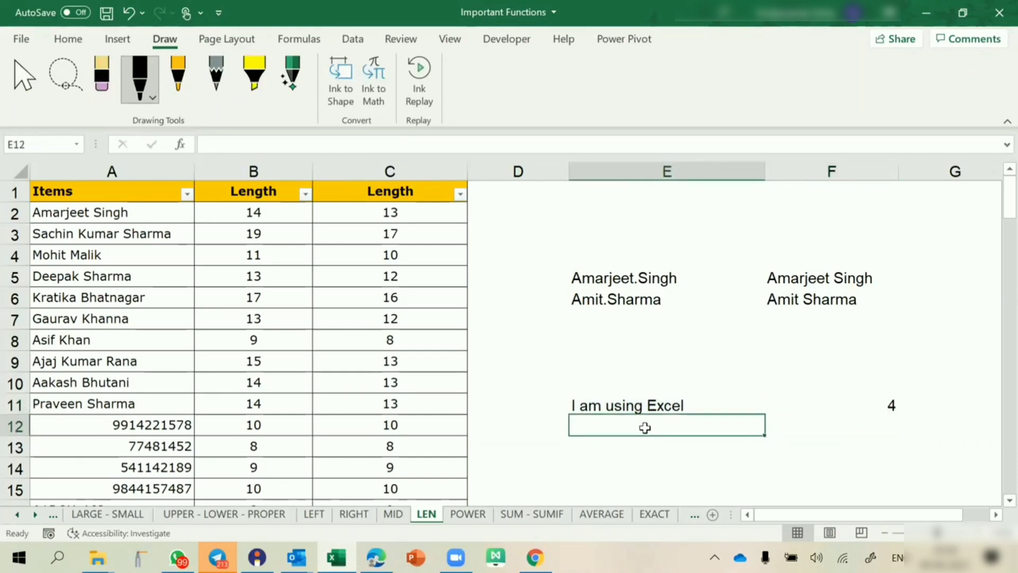
text(This)
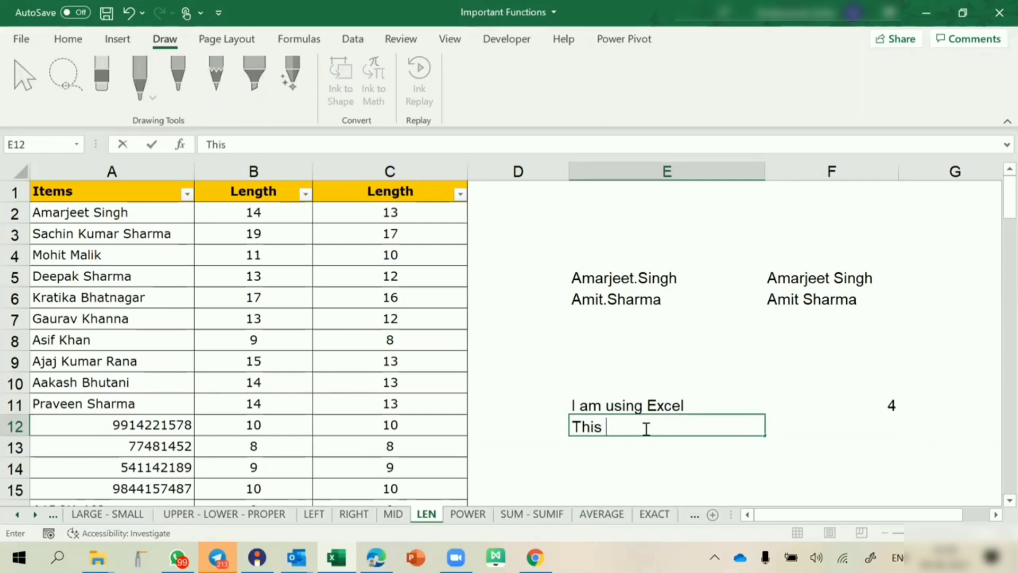
text( formula is rea)
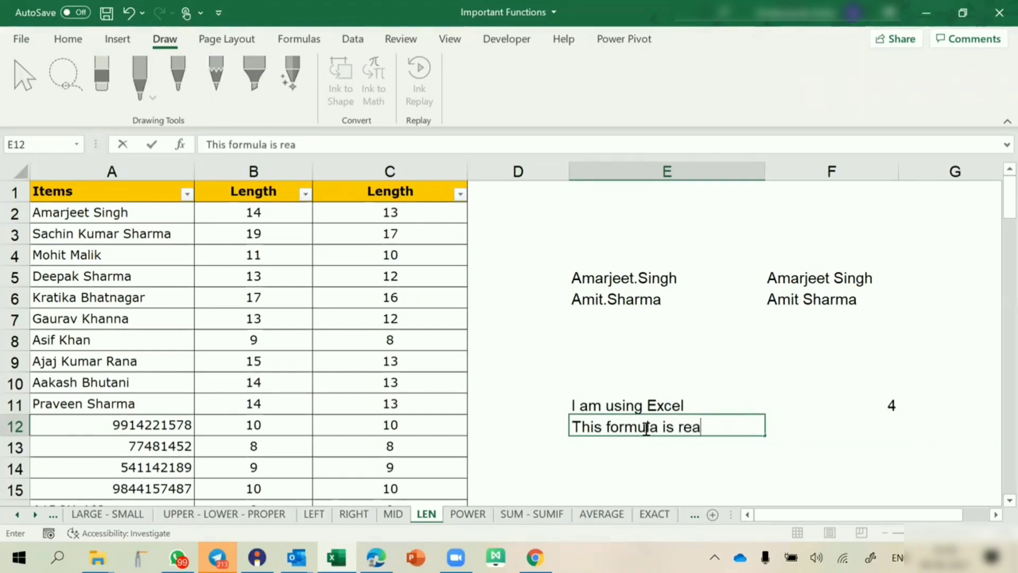
text(lly awesome)
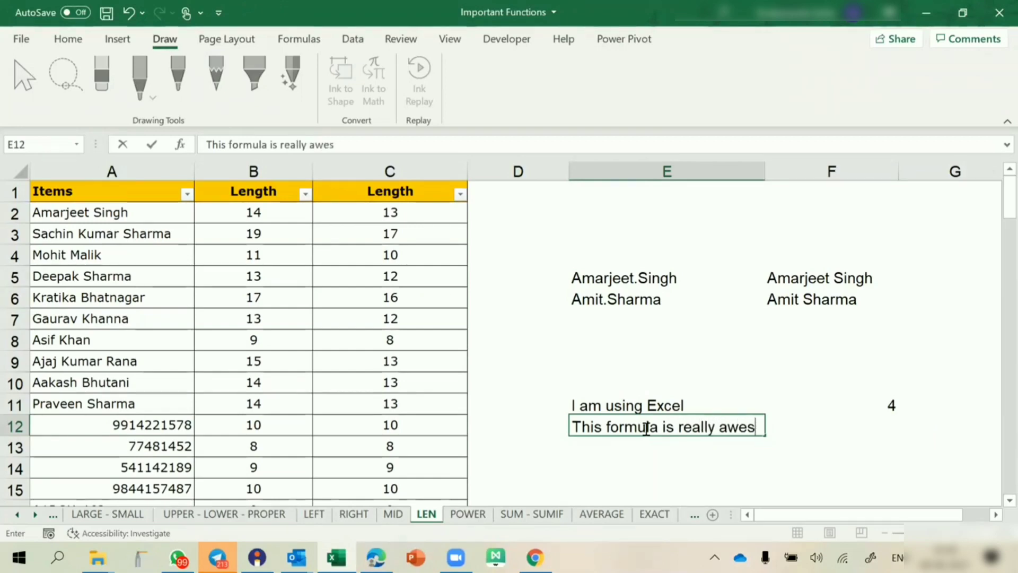
key(Return)
- Put the word-count formula =LEN(E12)-LEN(SUBSTITUTE(E12," ",""))+1 in F12 for the second sentence
key(Up)
key(Right)
key(Right)
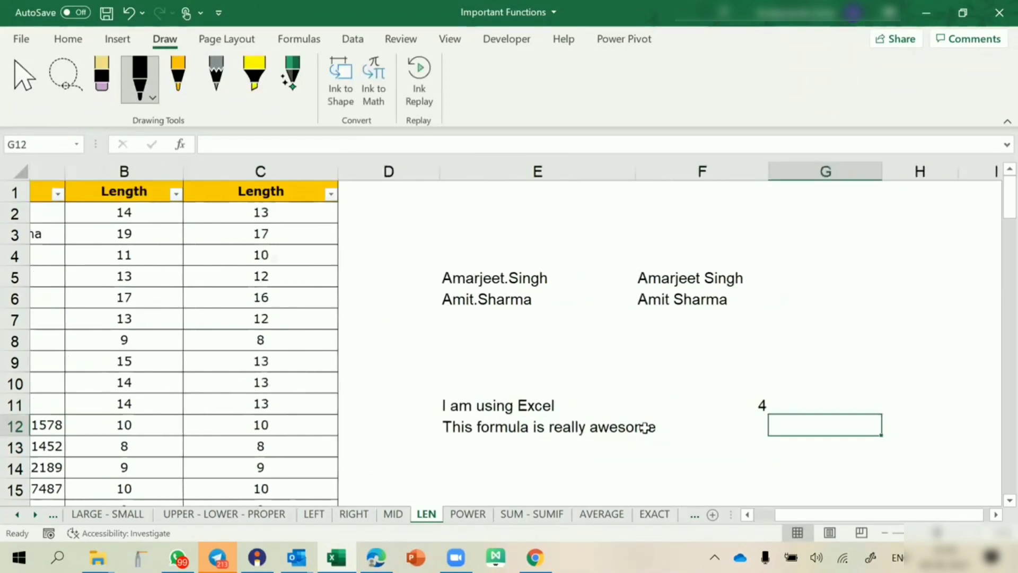
key(Left)
text(=LEN(E12)-LEN(SUBSTITUTE(E12," ",""))+1)
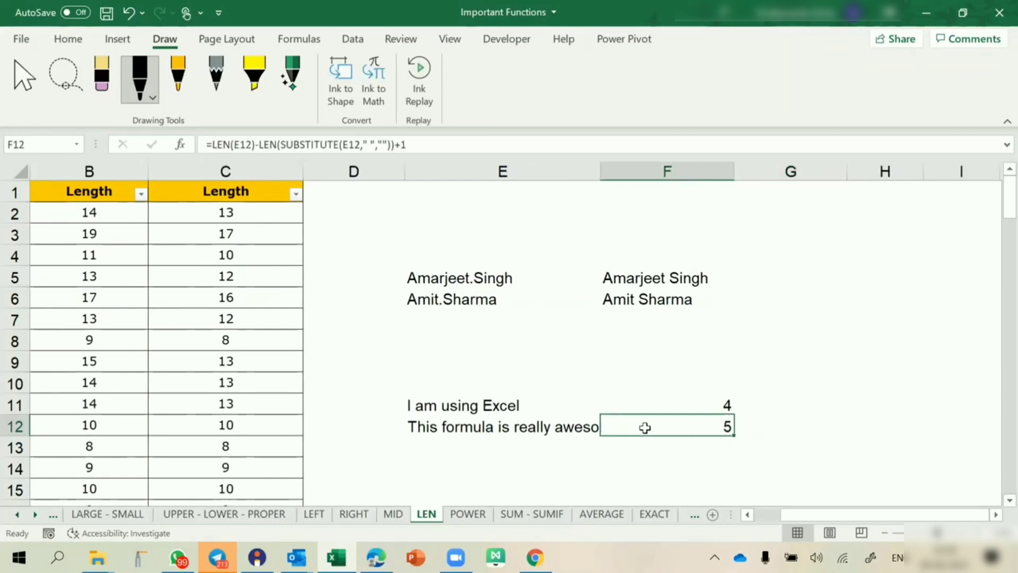
scroll(583, 427, left, 2)
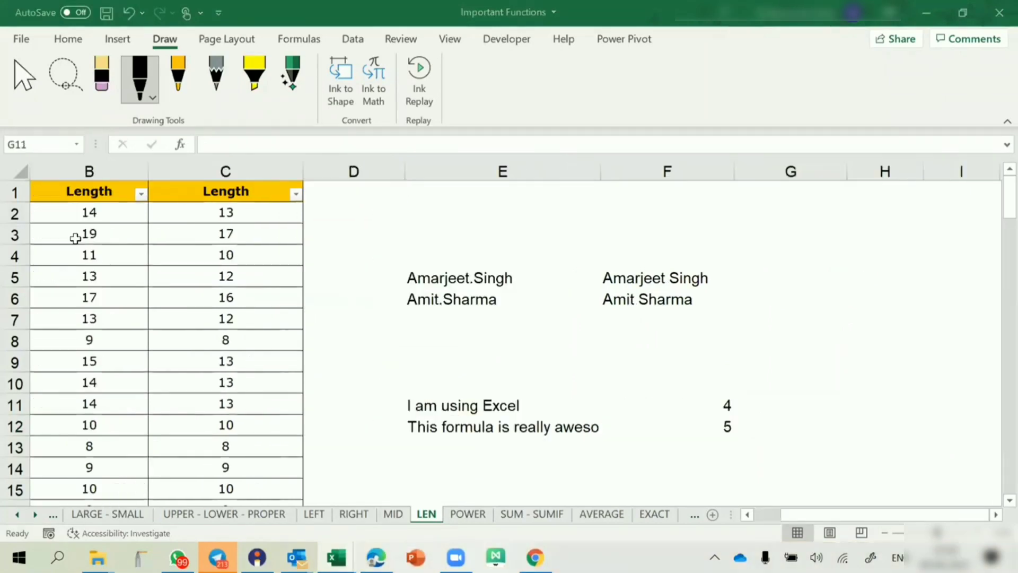
- On the POWER sheet, clear the contents of column G and check the formulas in B2 and C2
click(461, 514)
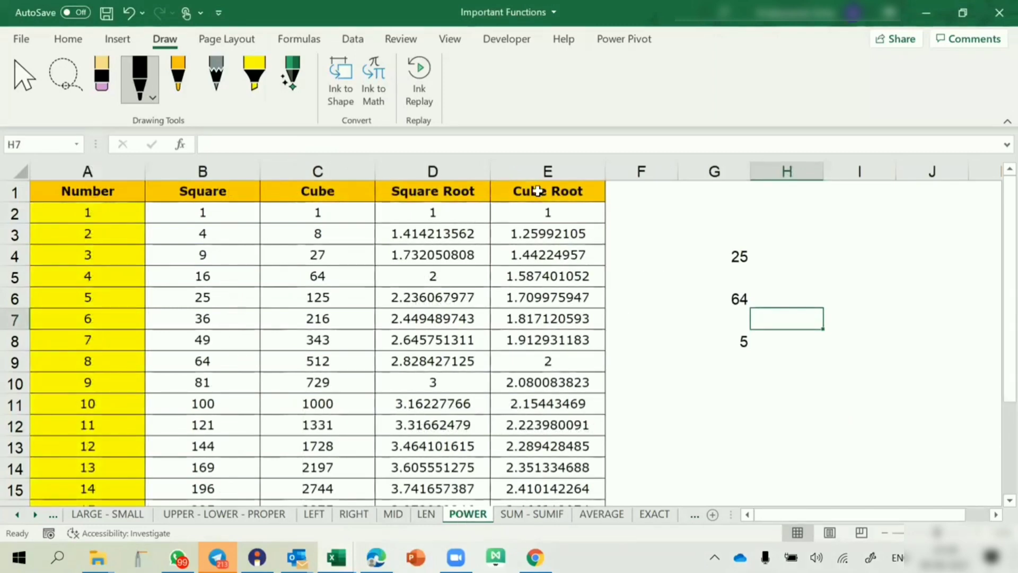
click(725, 166)
key(Delete)
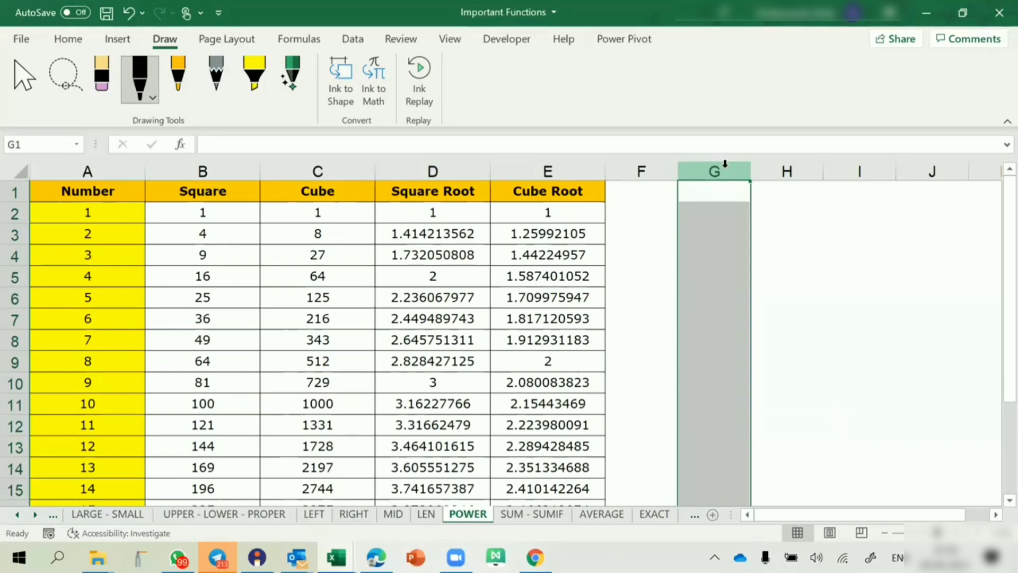
click(189, 213)
click(298, 214)
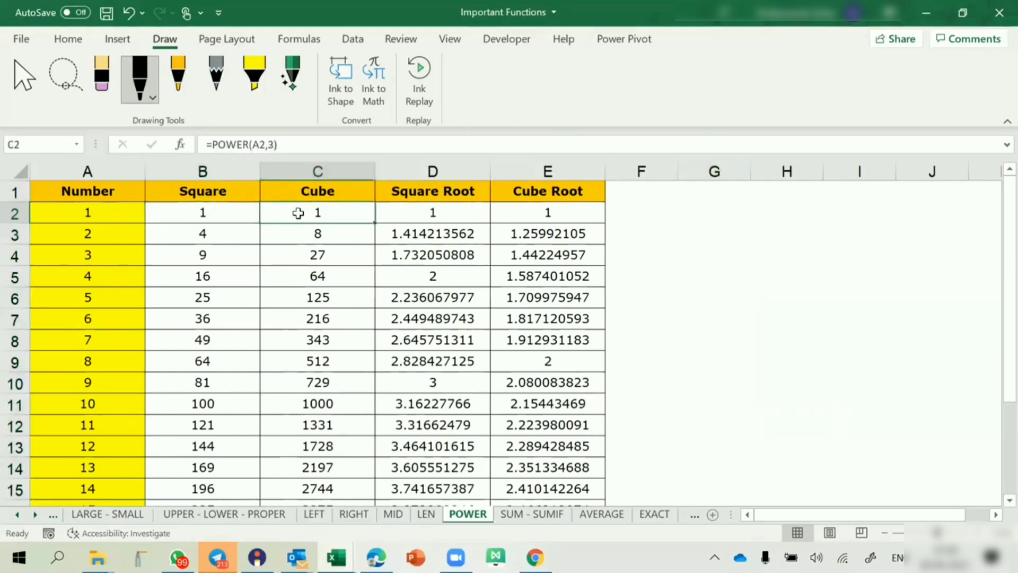
click(746, 259)
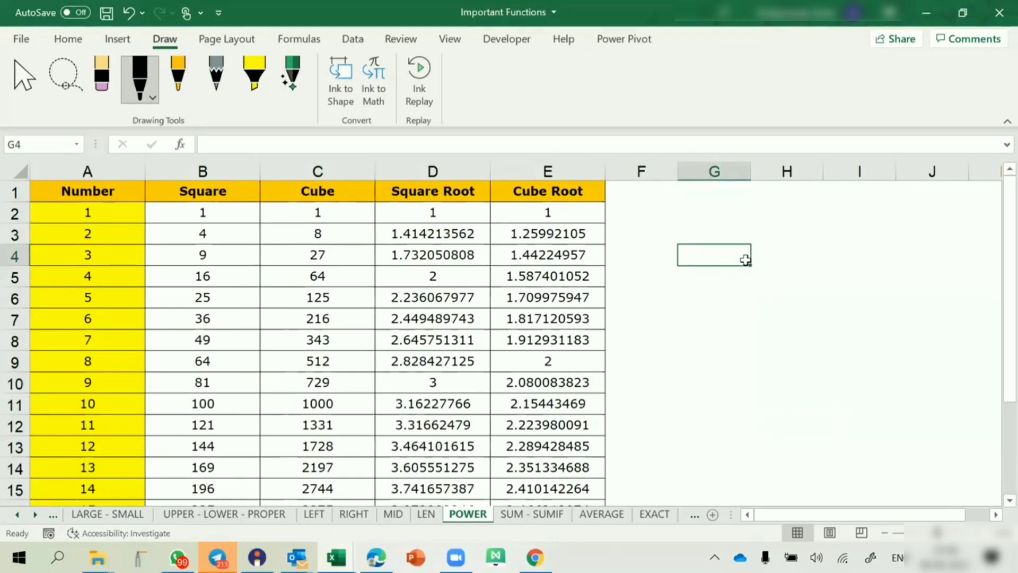
text(=p)
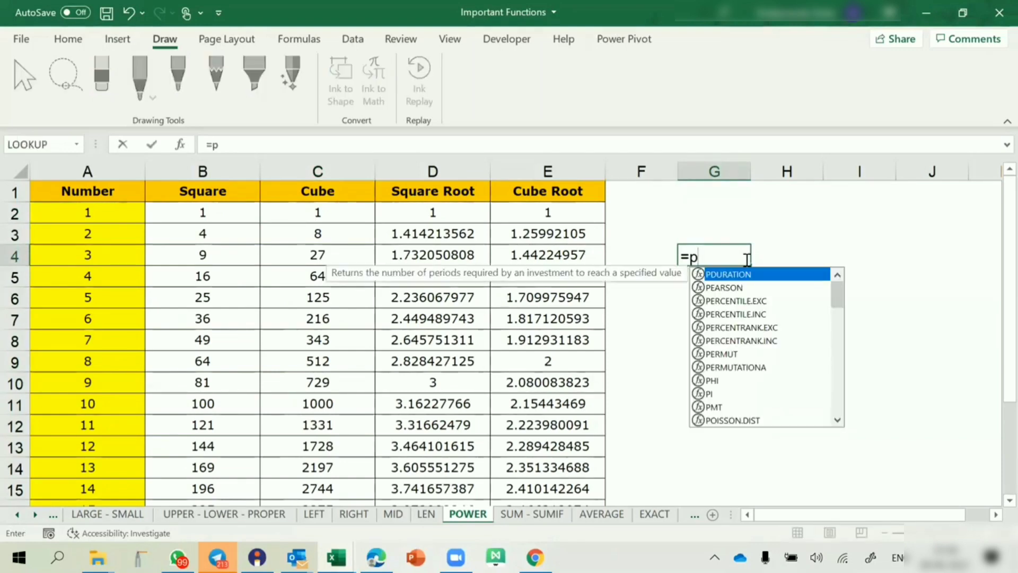
text(wer)
key(Tab)
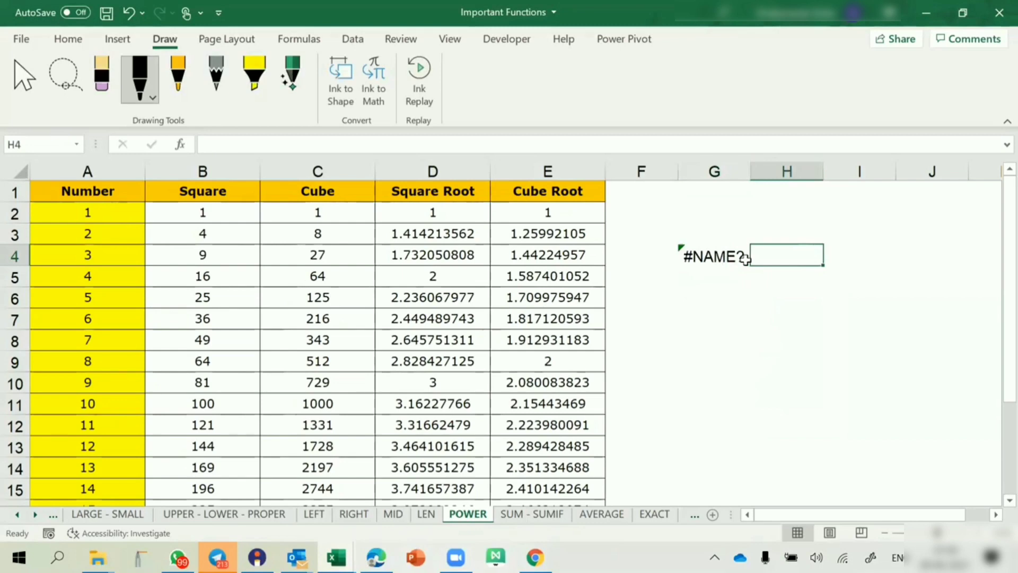
- Enter =POWER(5,2) in G4 to calculate the square of 5
click(746, 259)
text(=po)
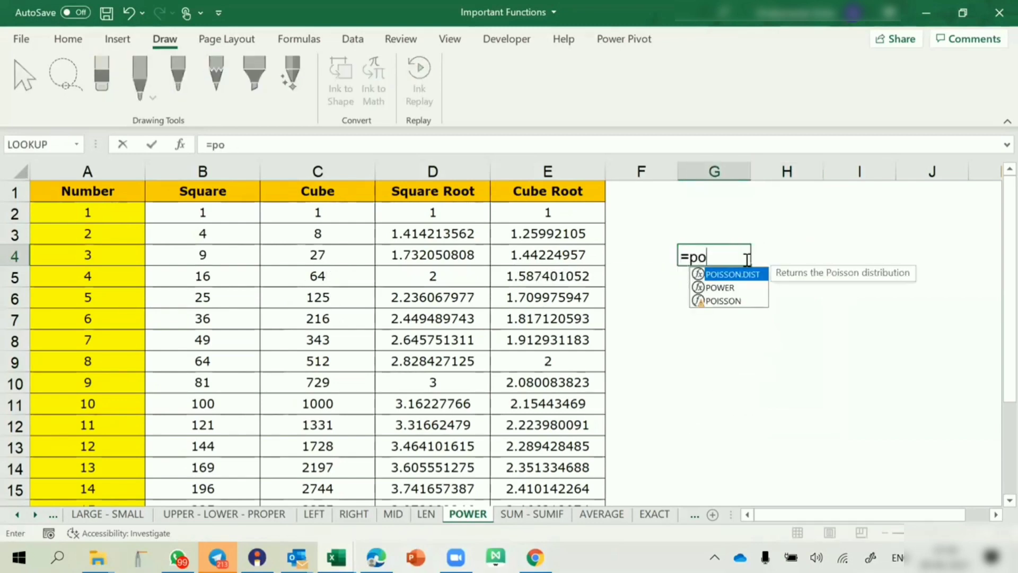
text(wr)
key(BackSpace)
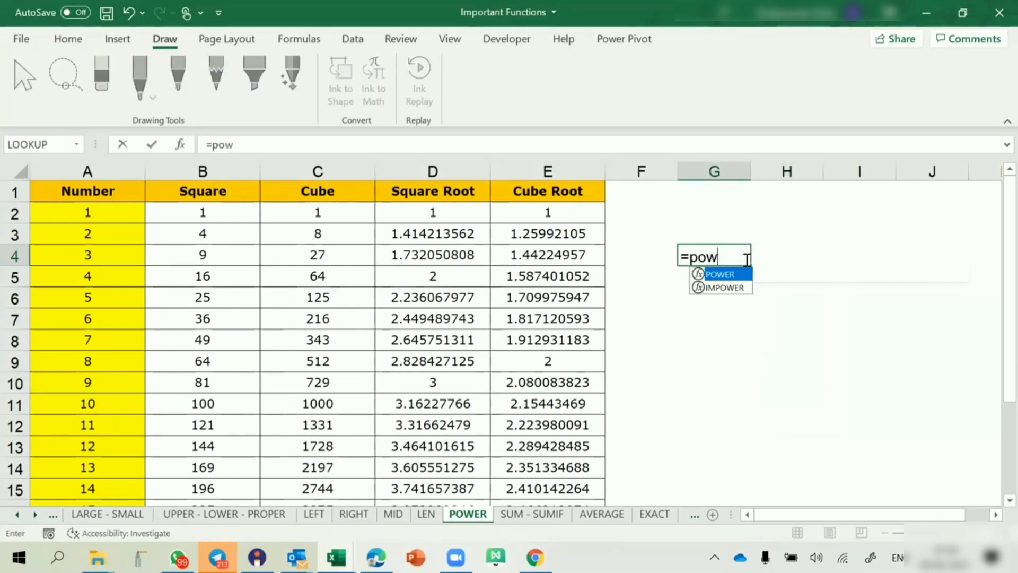
text(er)
key(Tab)
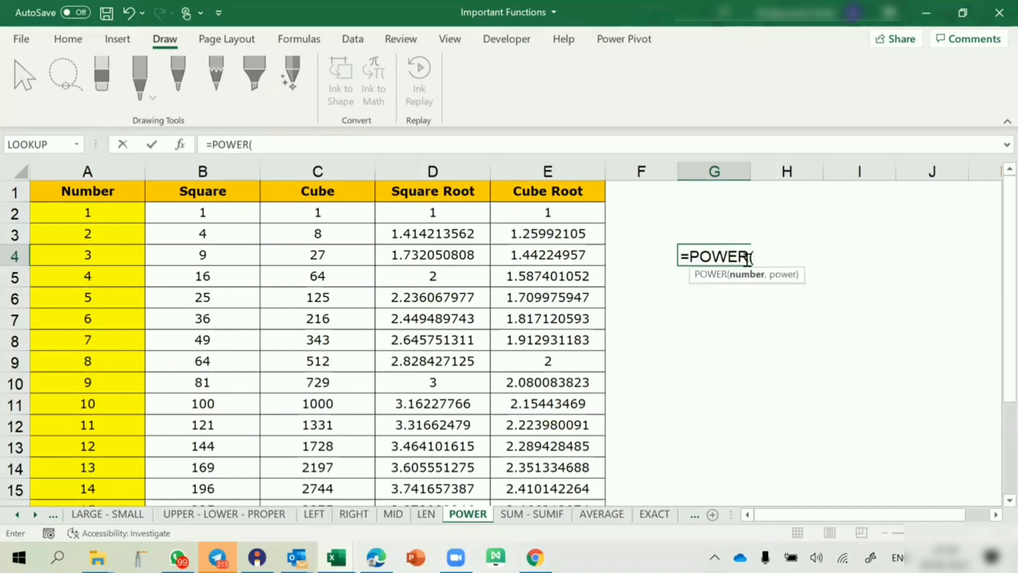
text(5,2)
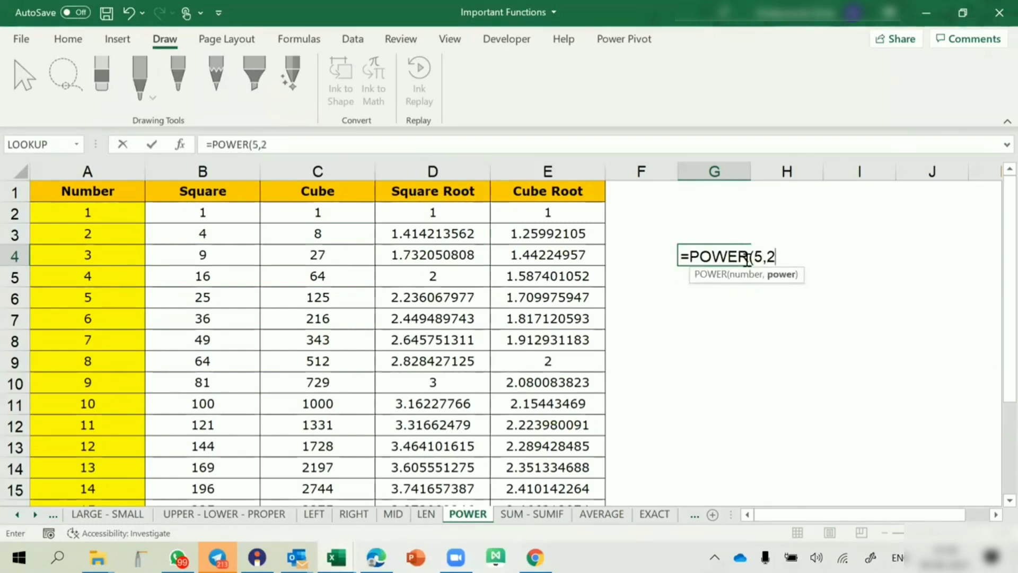
key(Return)
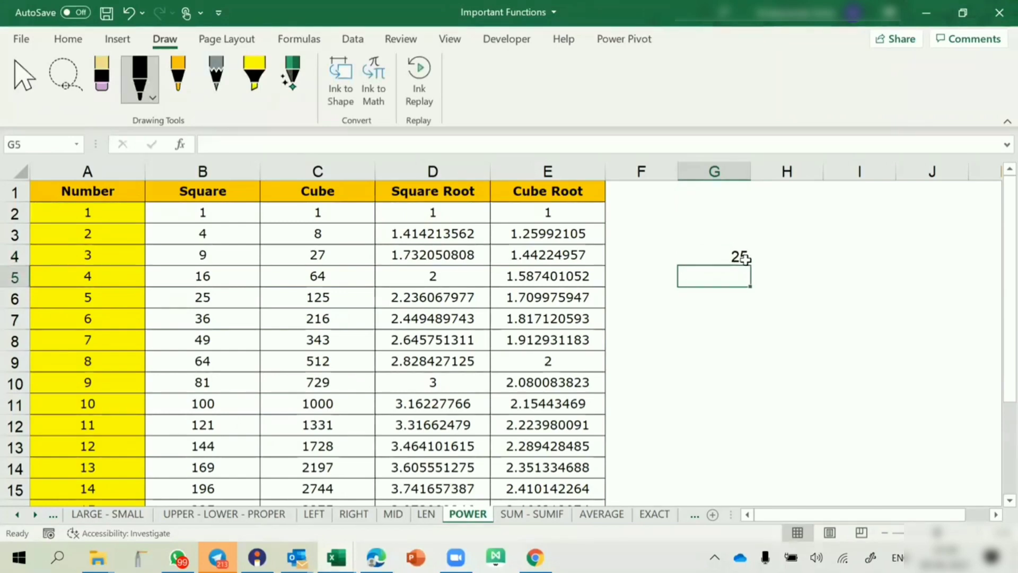
- Enter =POWER(3,2) in G7 to calculate the square of 3
key(Down)
key(Down)
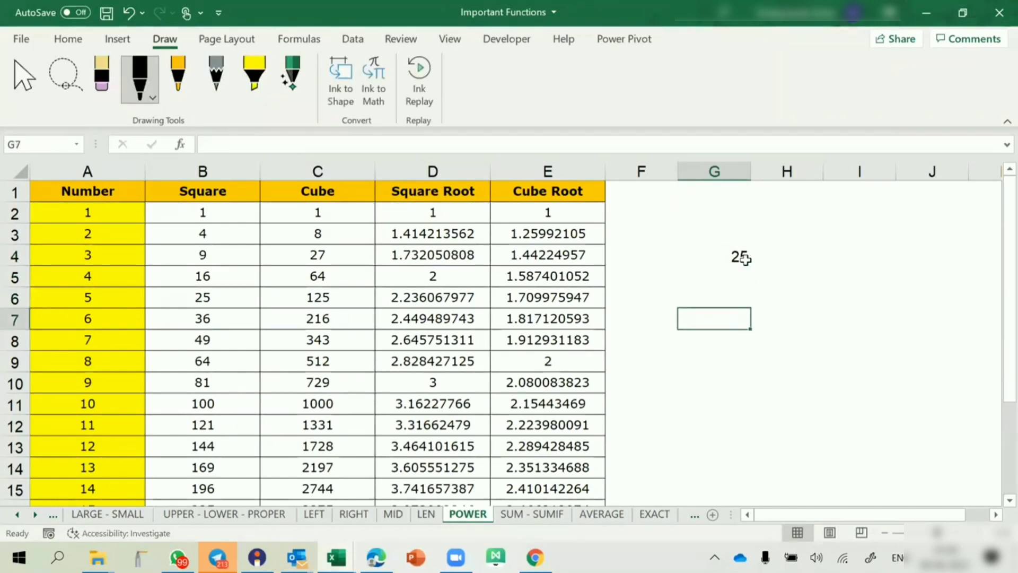
text(=power)
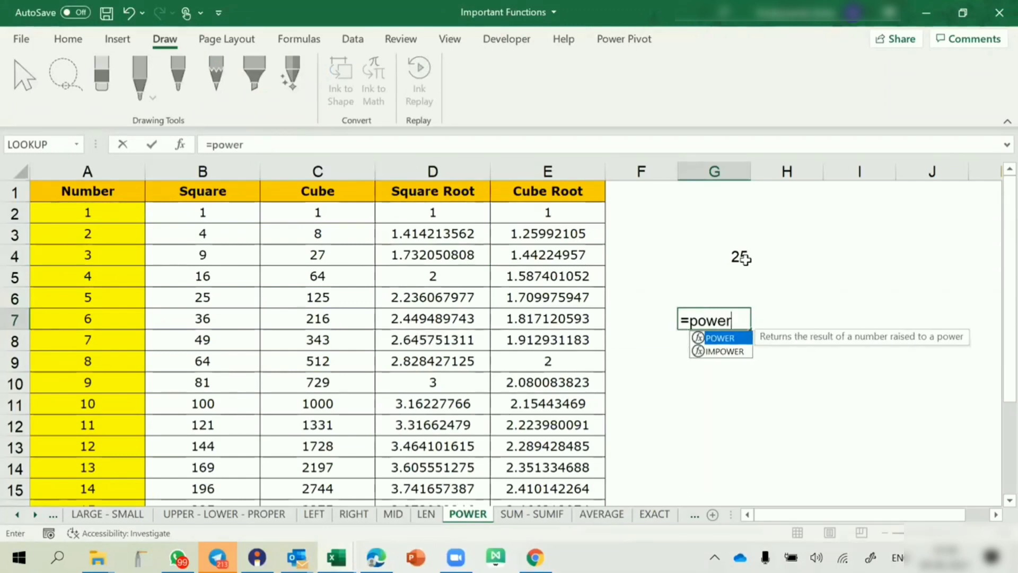
key(Tab)
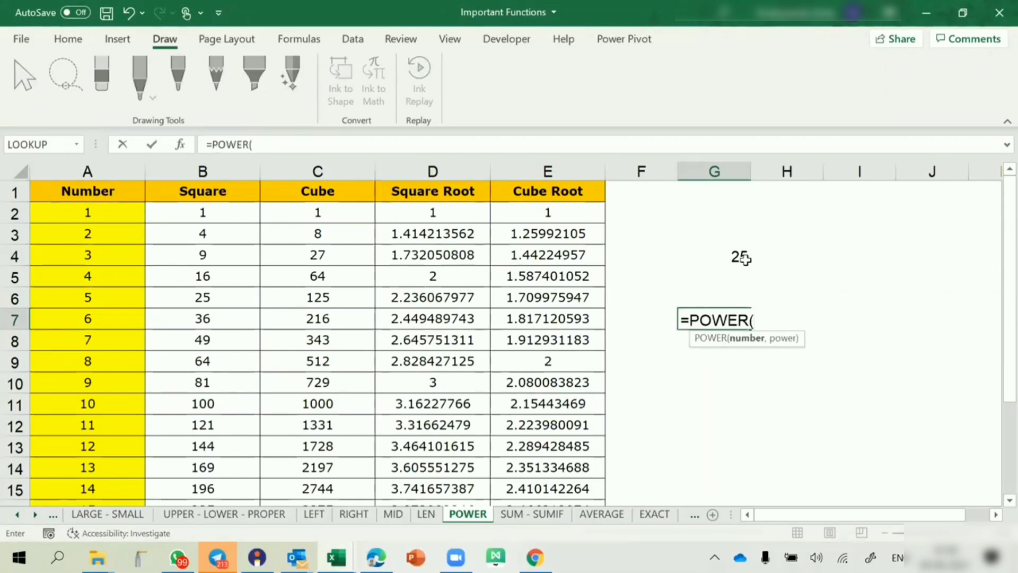
text(3,2))
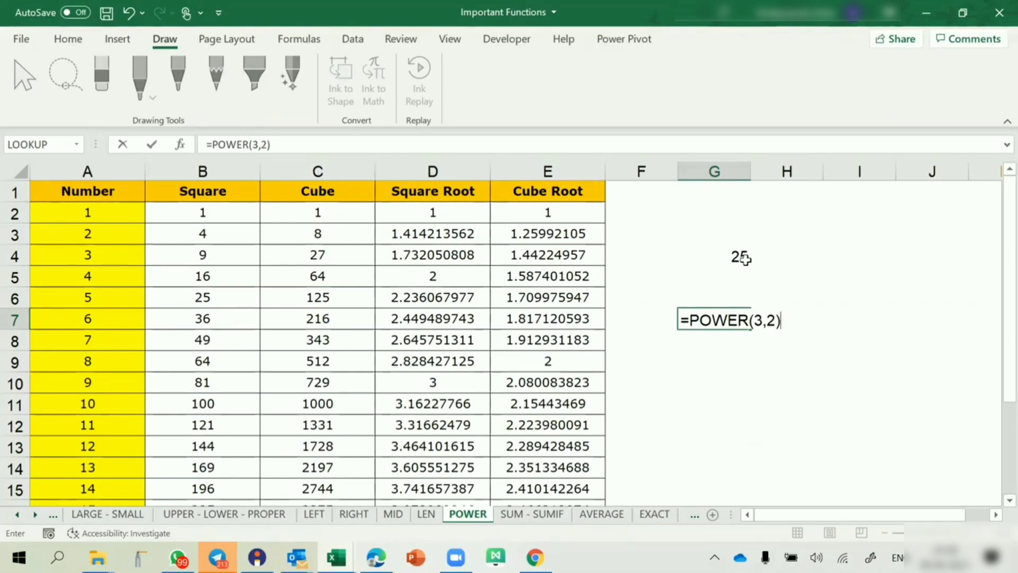
key(Return)
key(Up)
key(Down)
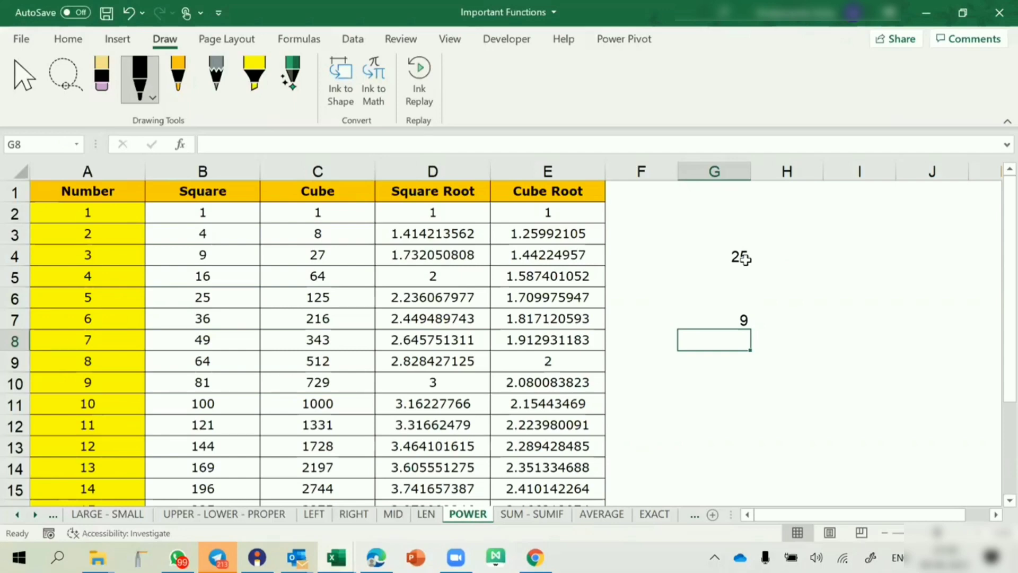
- Enter =POWER(25,1/2) in G9 to calculate the square root of 25
key(Down)
text(=po)
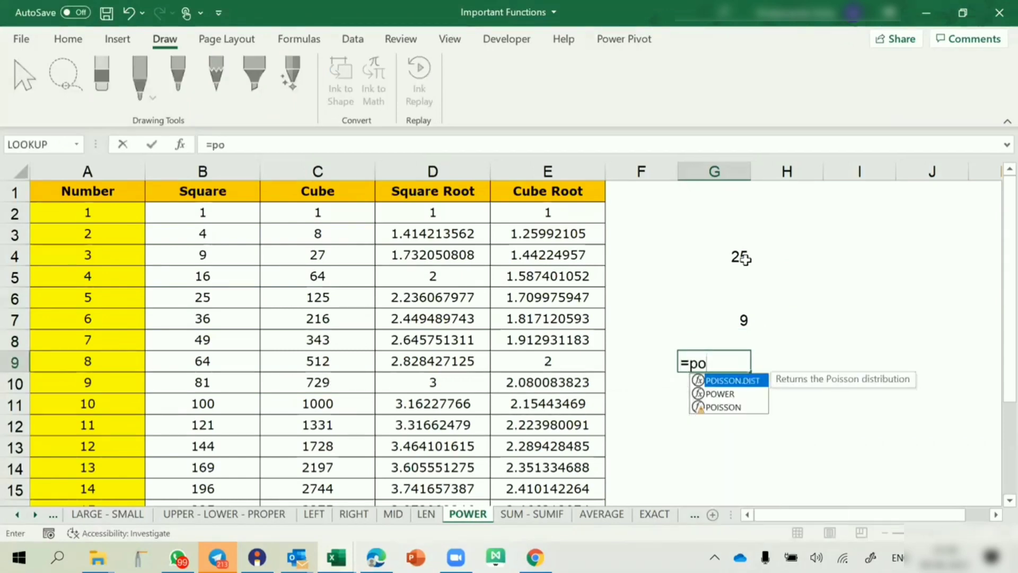
text(we)
key(Tab)
text(2)
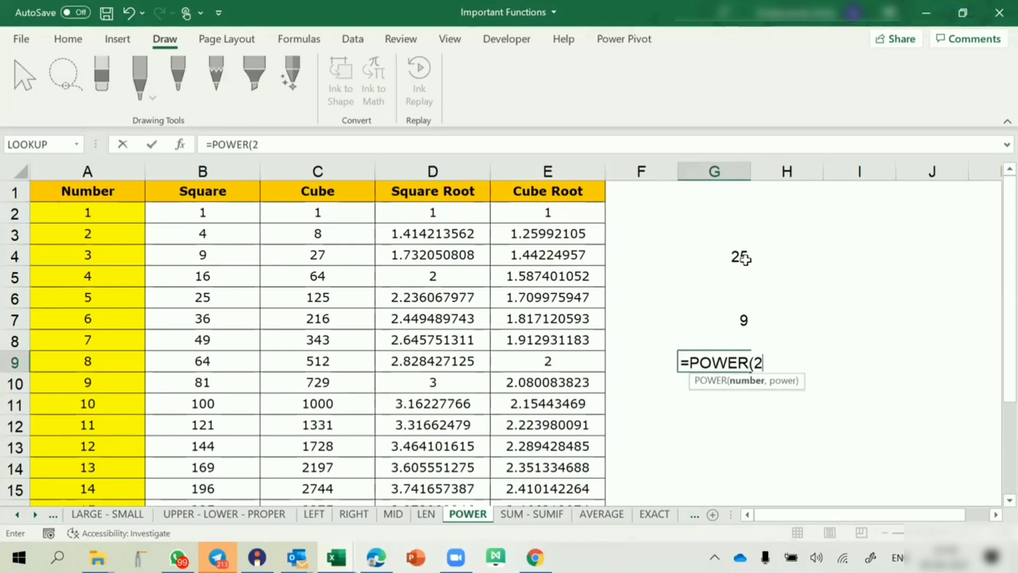
text(5,)
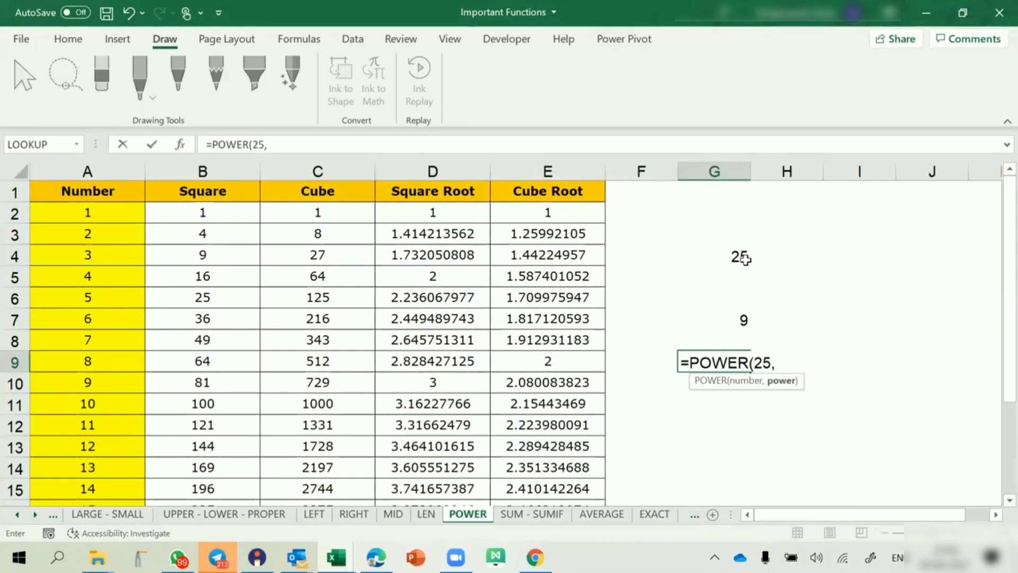
text(1/2)
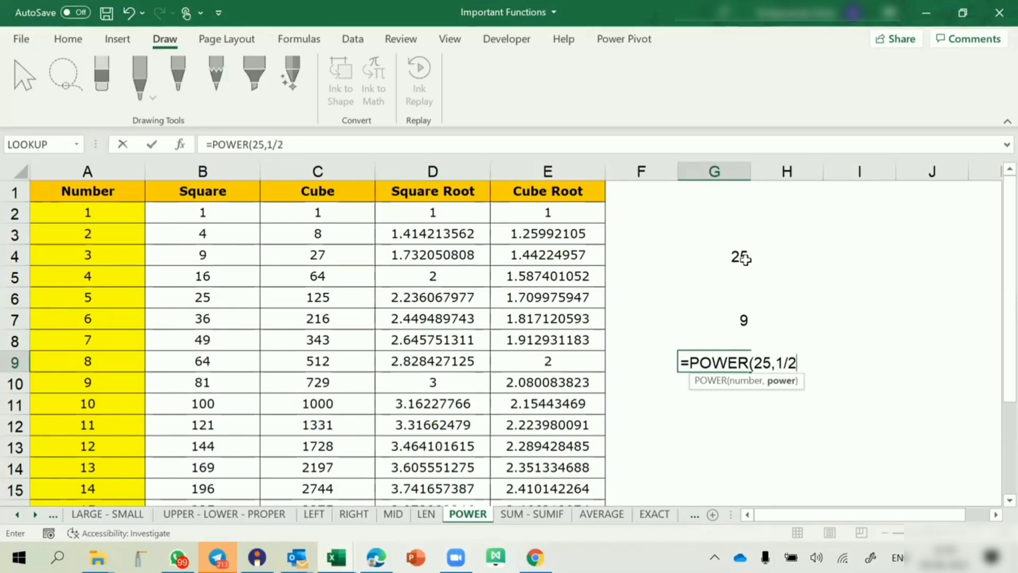
text())
key(Return)
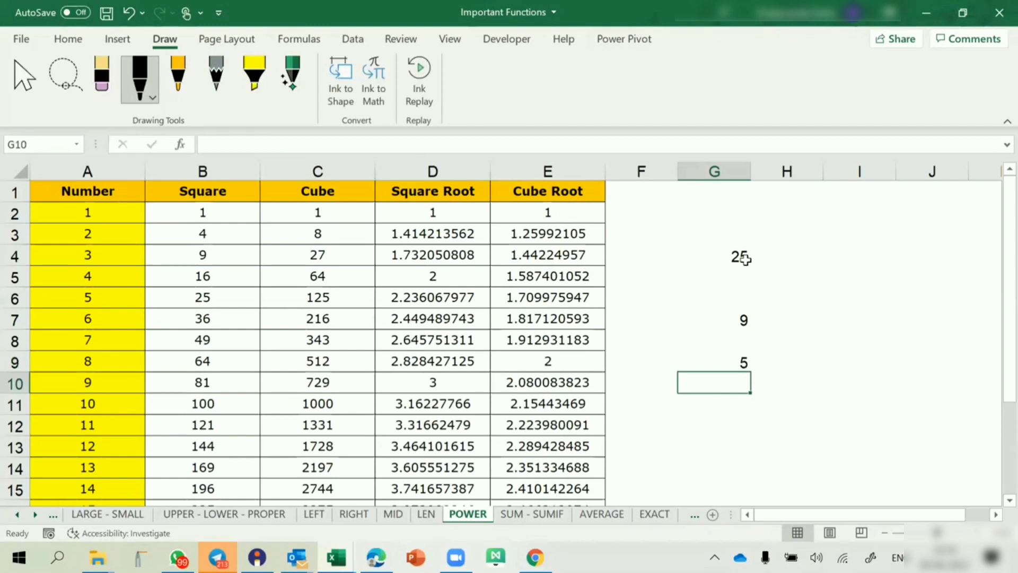
- Check the POWER formulas in G4 and in D7 of the Square Root column
key(Down)
key(Down)
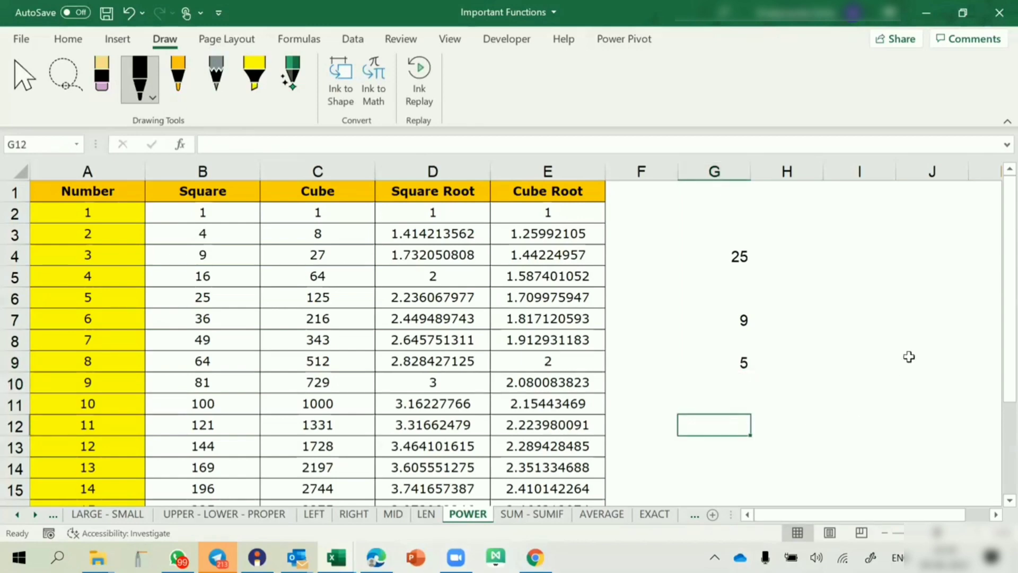
click(739, 255)
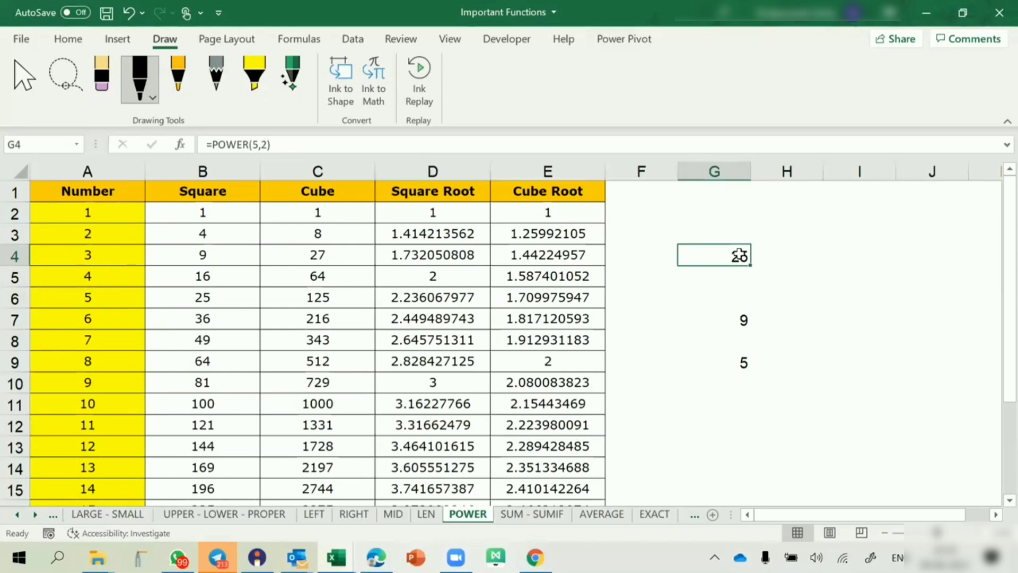
click(454, 320)
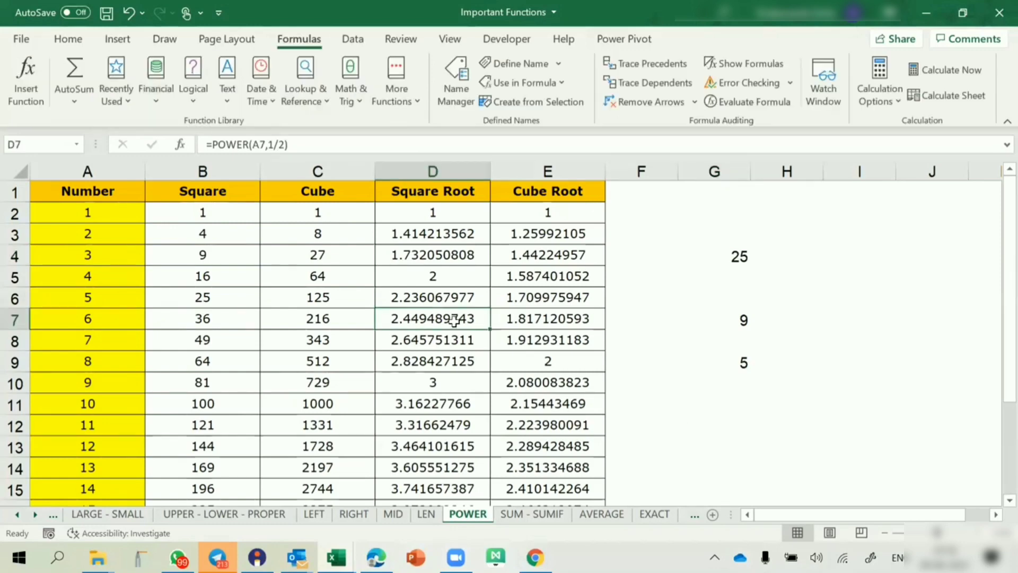
- On the SUM - SUMIF sheet, examine the Trans and Units columns and the Total Units Purchased cell
click(532, 515)
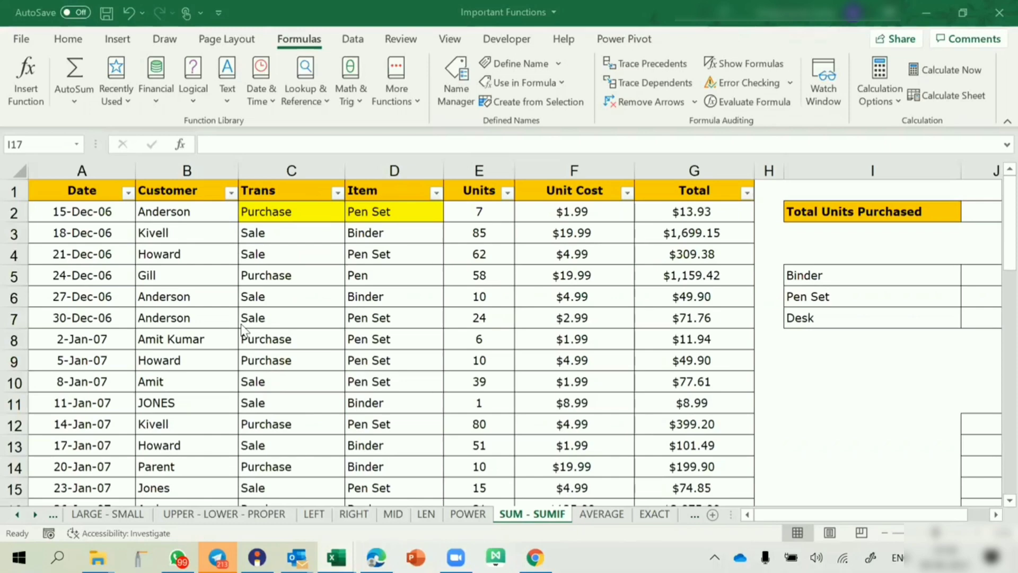
scroll(243, 331, right, 5)
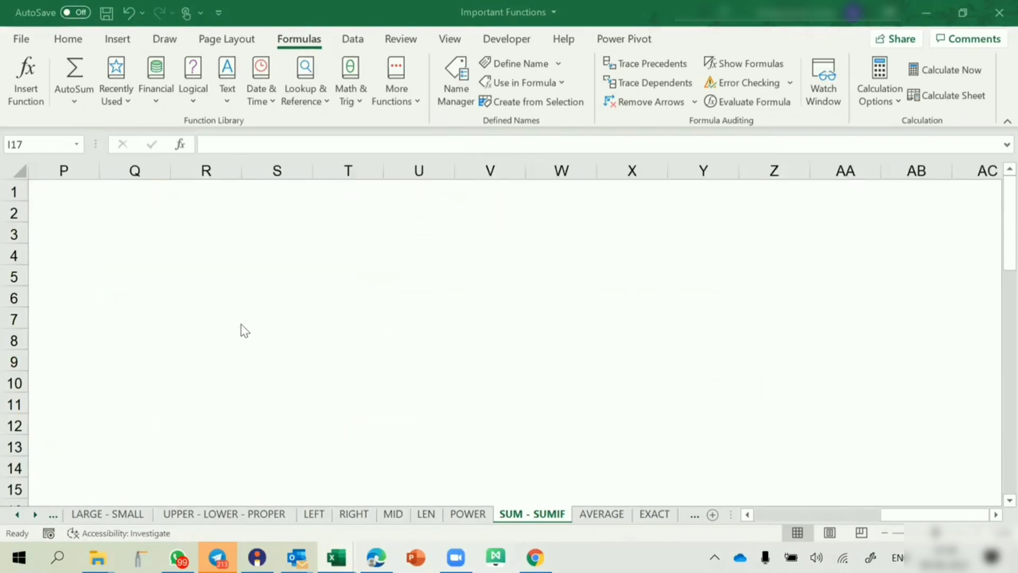
scroll(243, 331, left, 5)
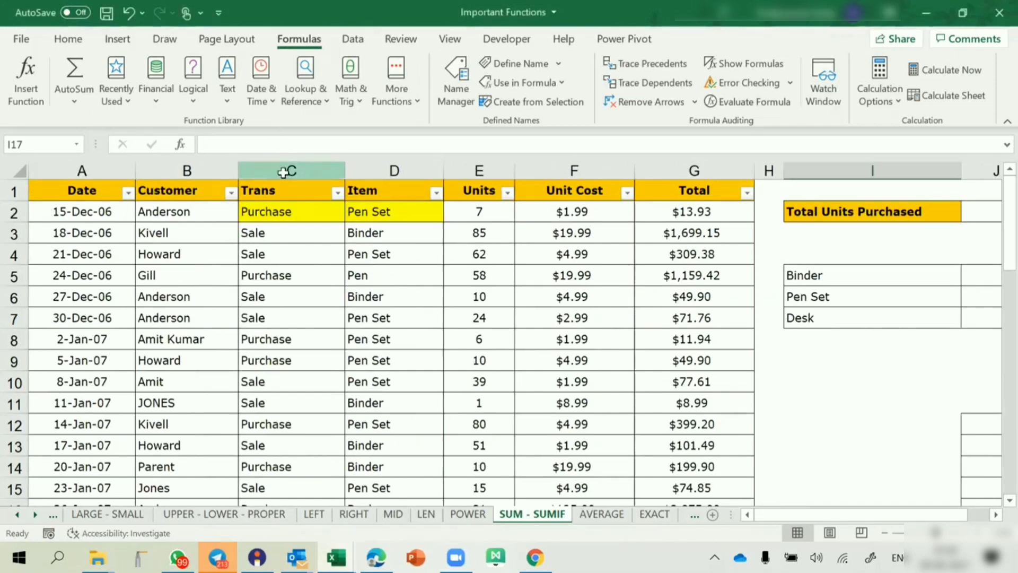
click(286, 167)
scroll(480, 259, right, 2)
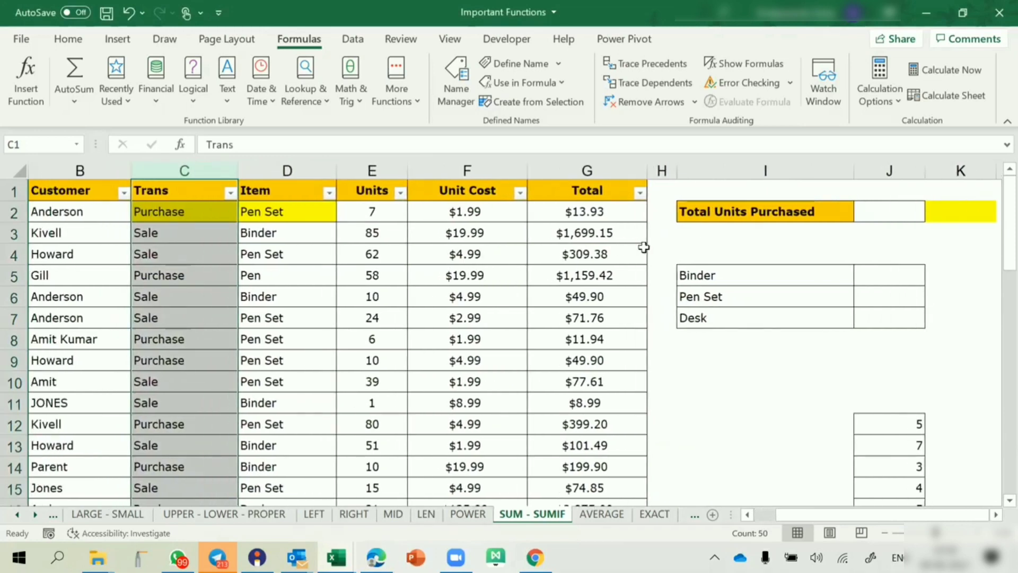
click(873, 213)
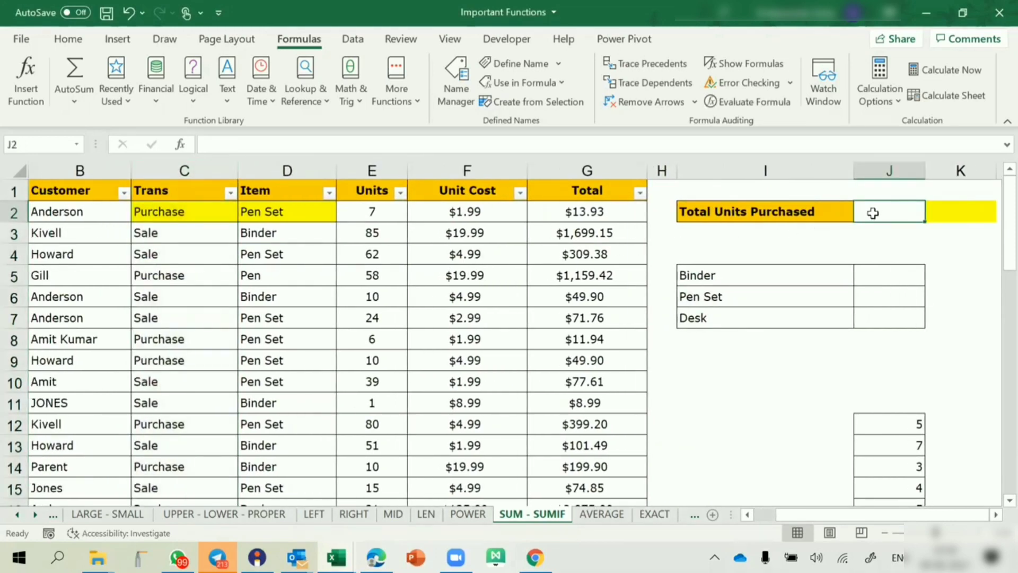
click(189, 166)
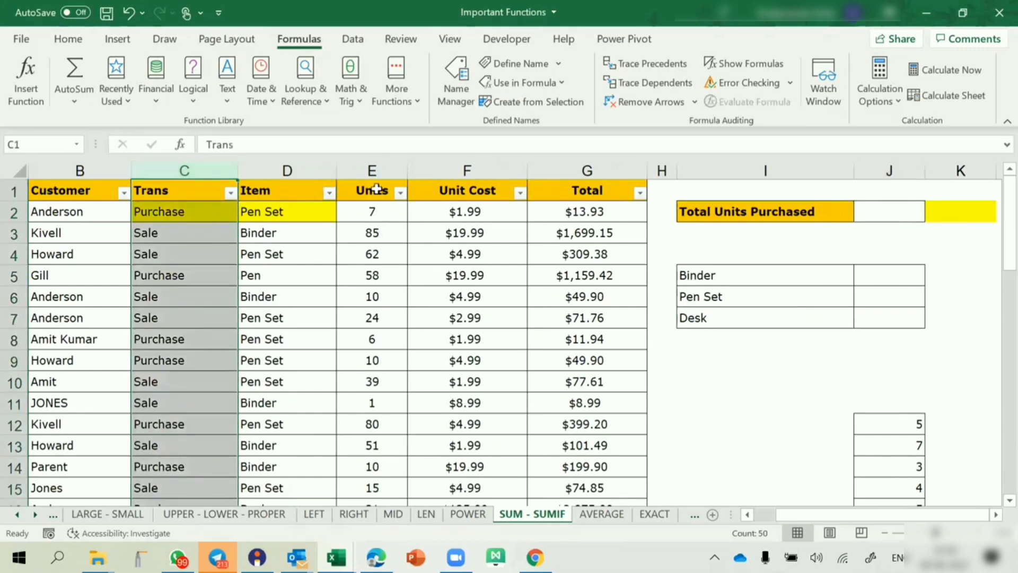
ctrl+click(389, 165)
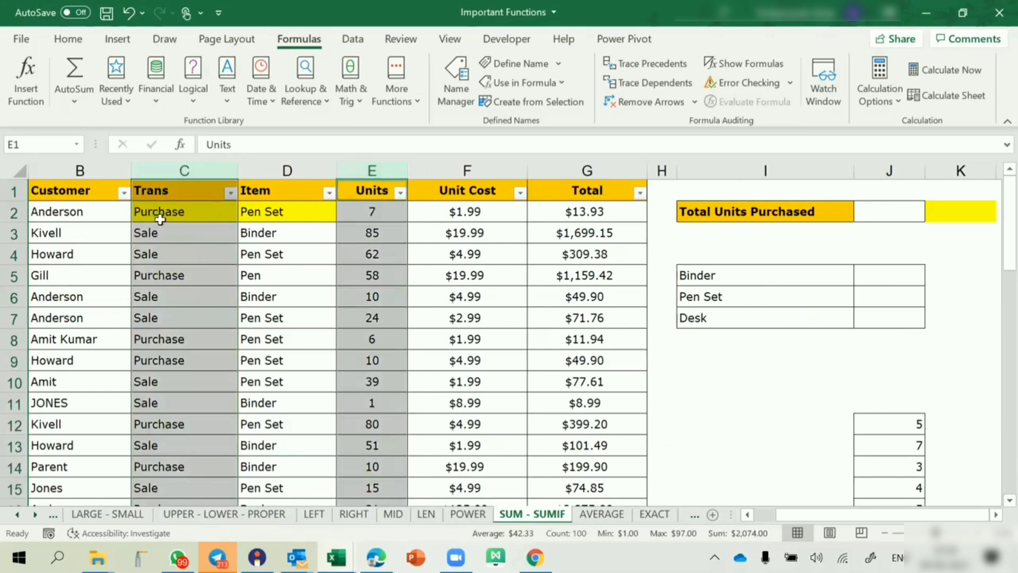
click(161, 274)
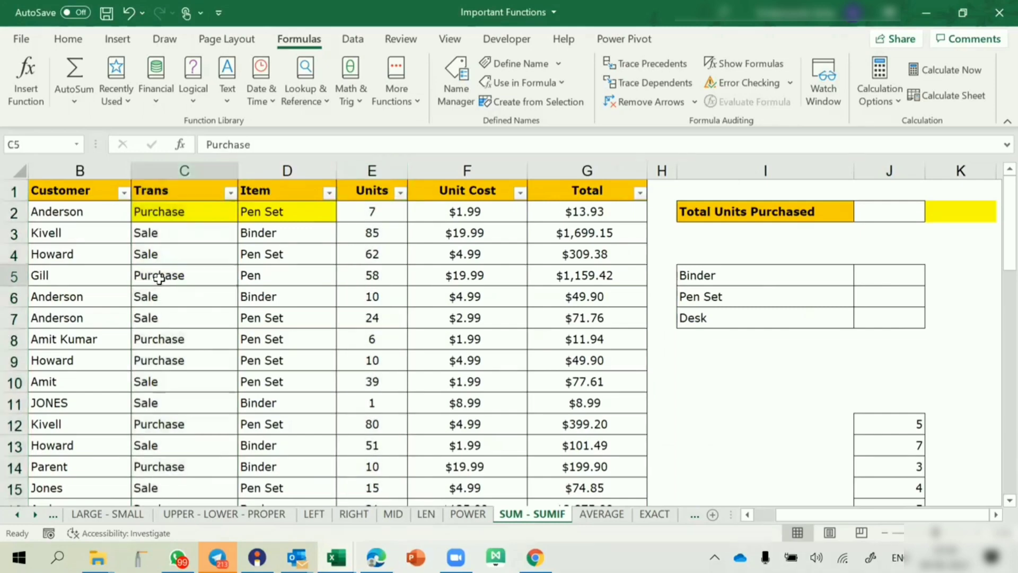
click(371, 278)
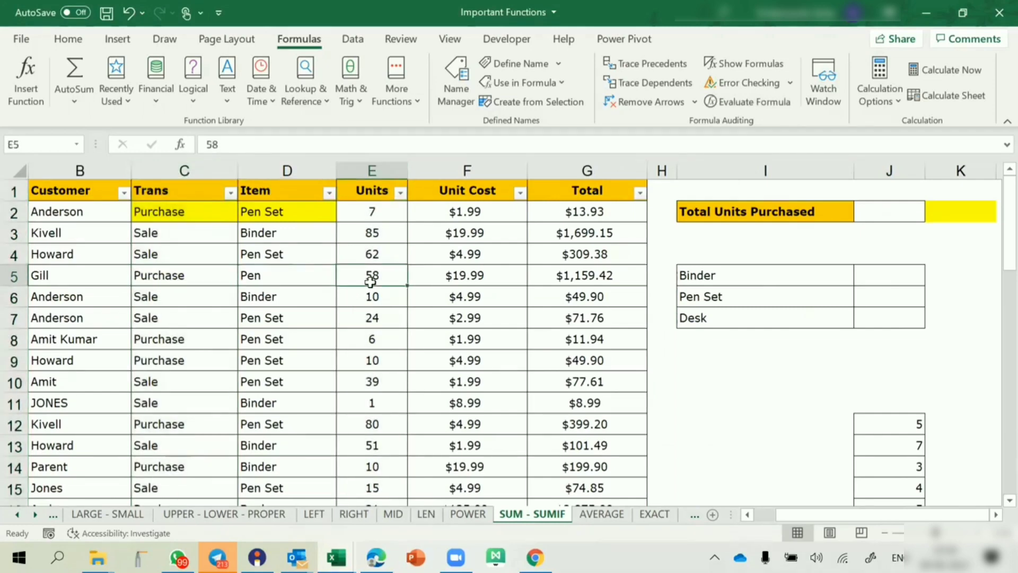
- Enter =SUMIF(C:C,"Purchase",E:E) in J2 to total the units purchased
click(875, 214)
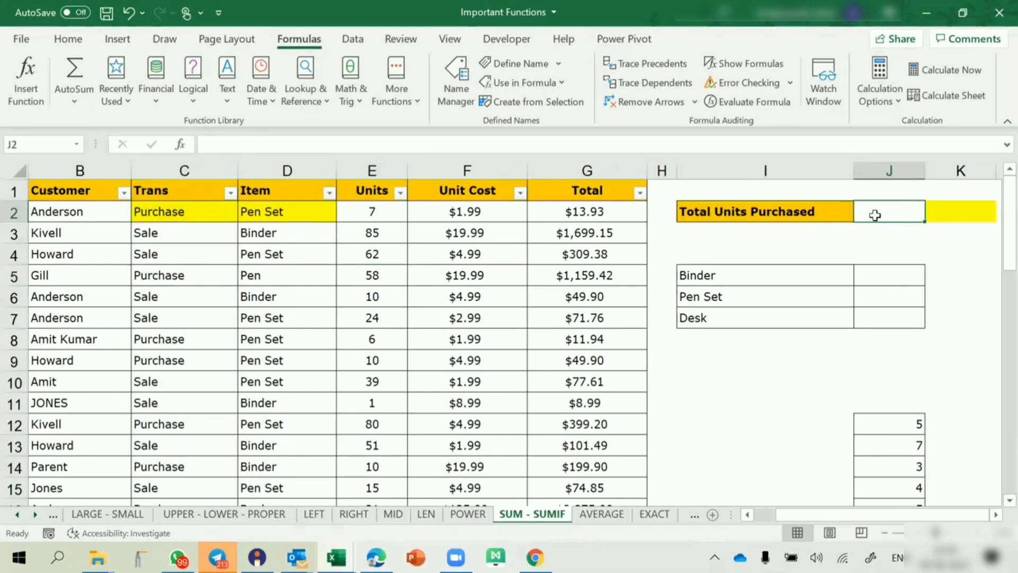
text(=s)
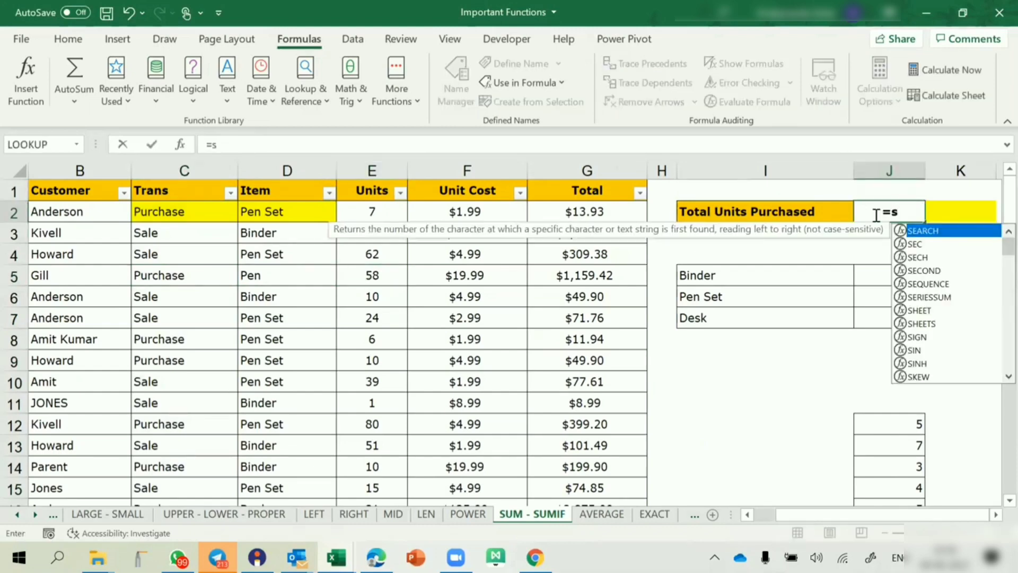
text(umif)
key(Tab)
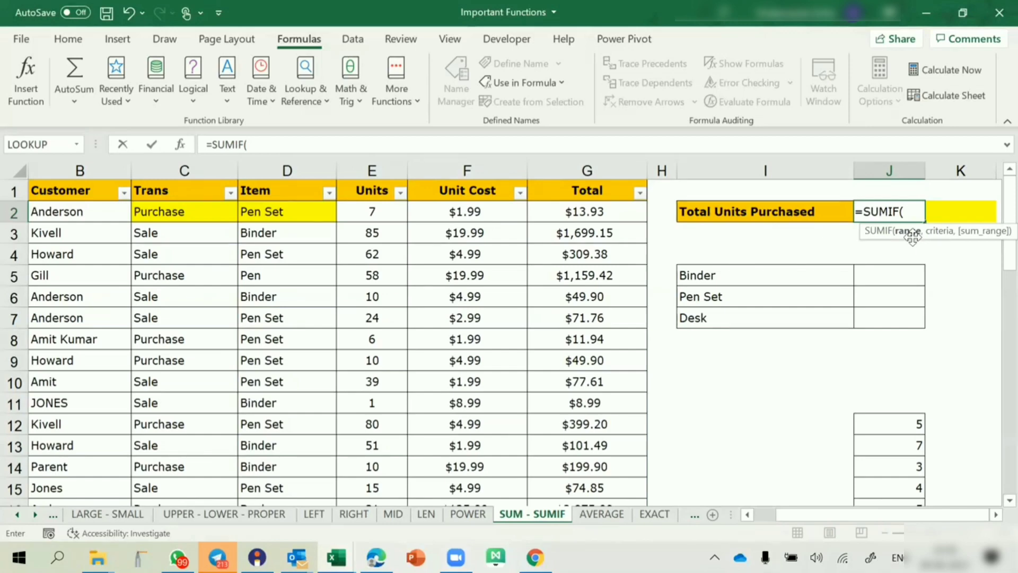
click(188, 169)
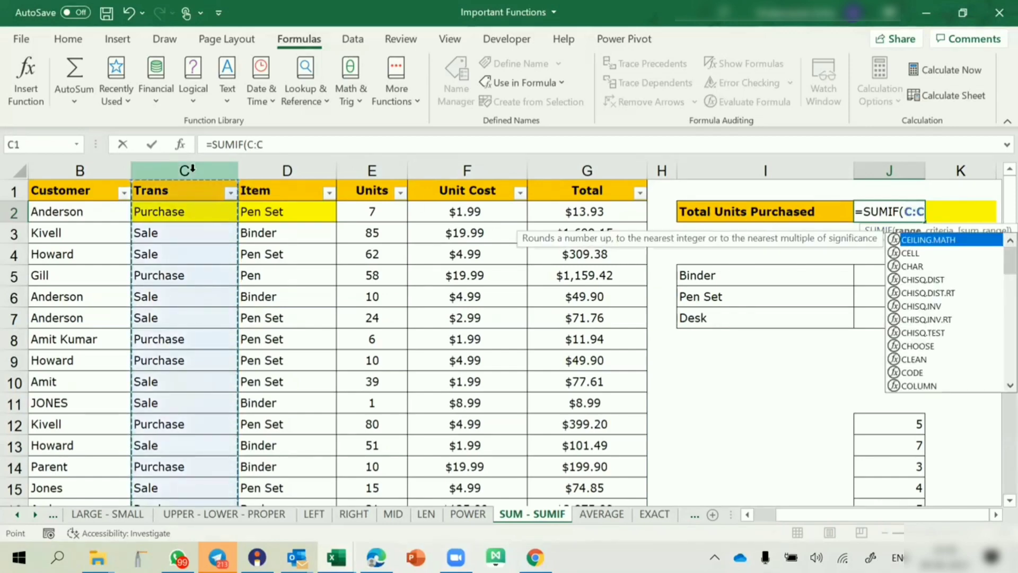
text(,)
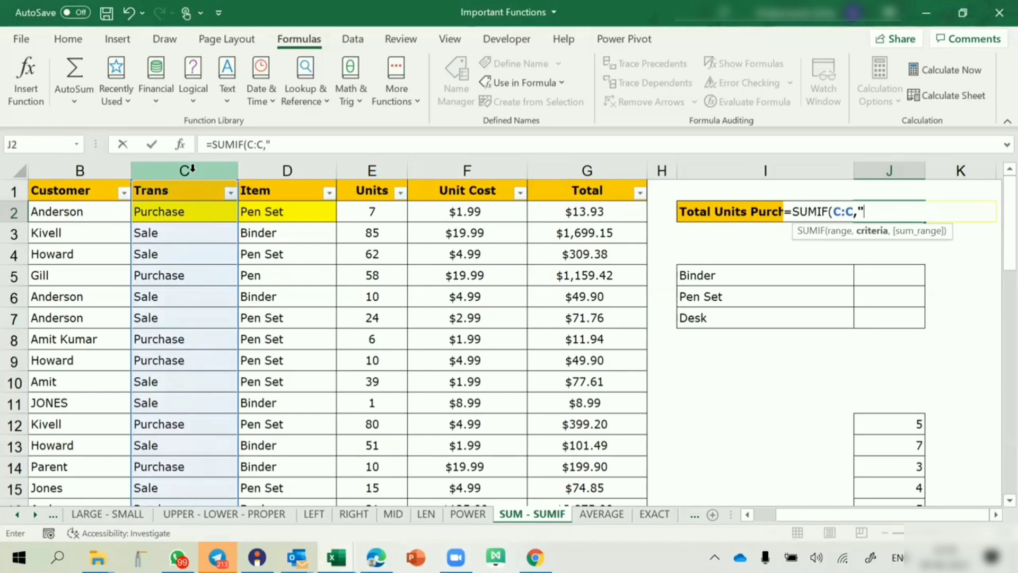
text("Purchase)
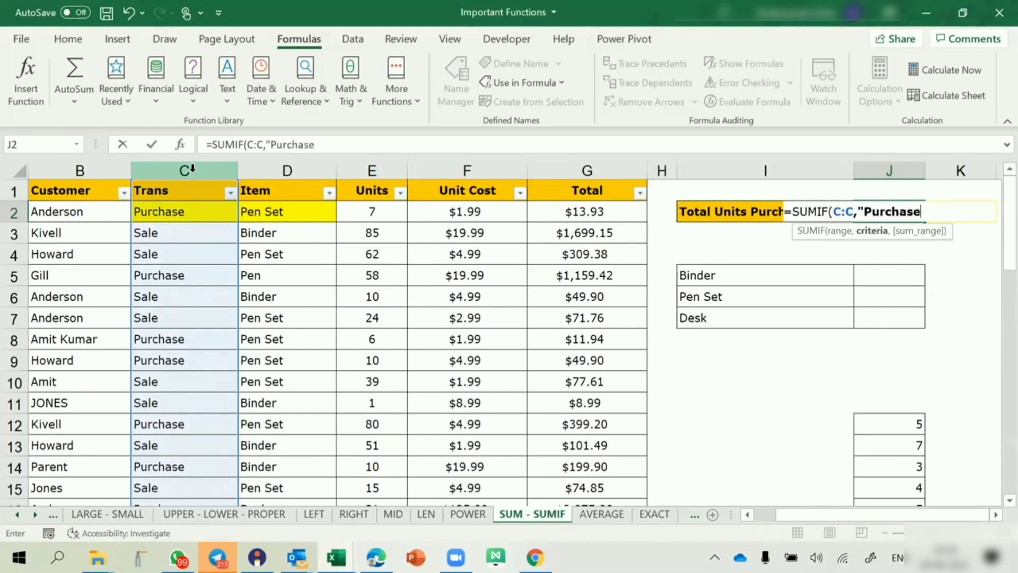
text(",)
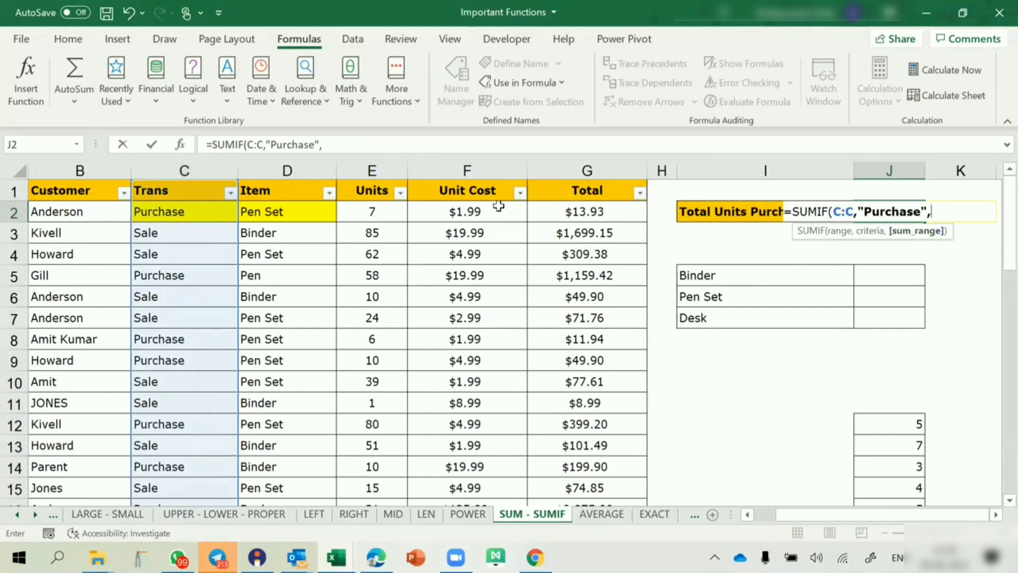
click(388, 171)
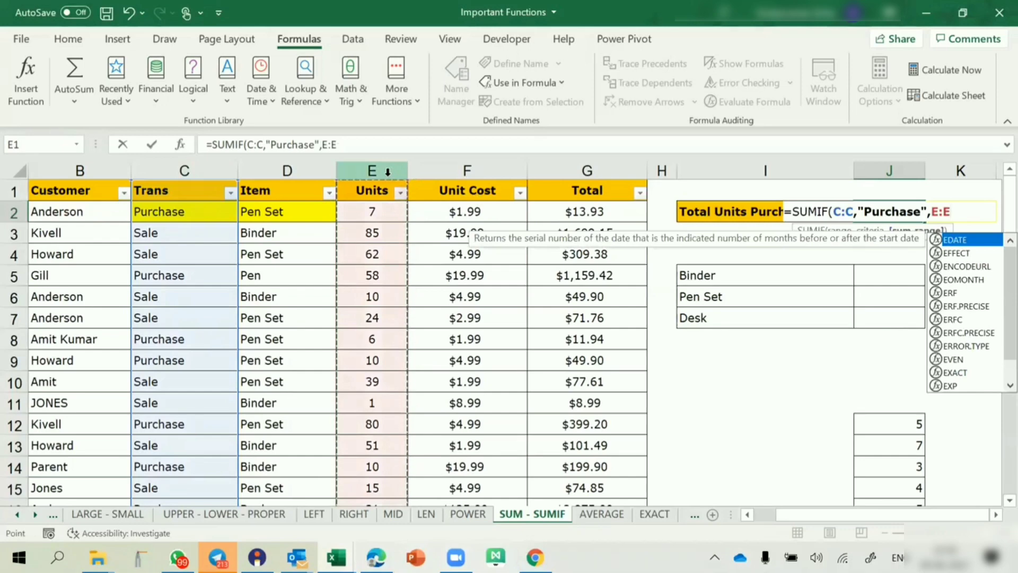
text())
key(Return)
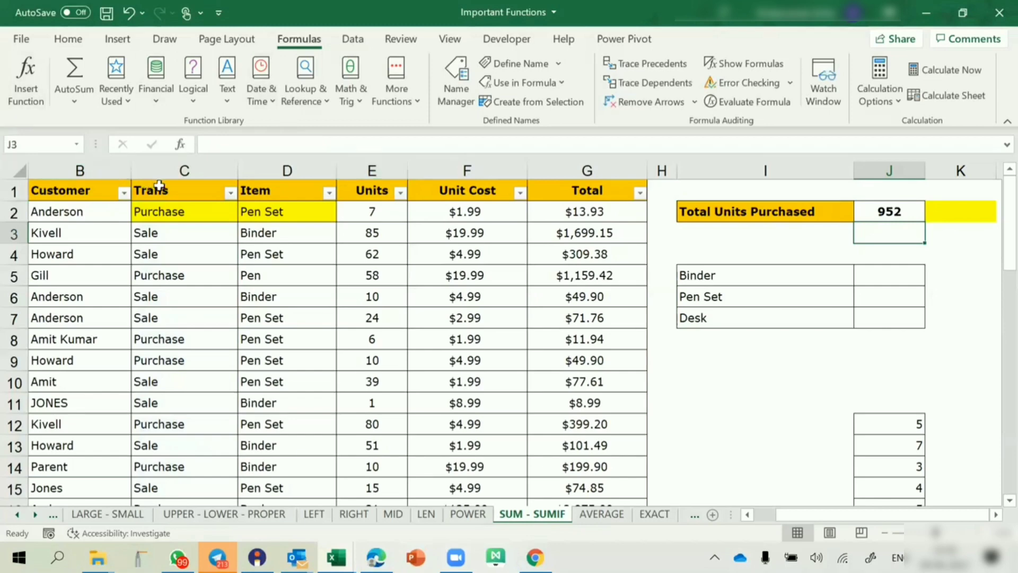
- Filter the Trans column to Purchase only and select the filtered Units values from E2 down to check their sum
click(230, 193)
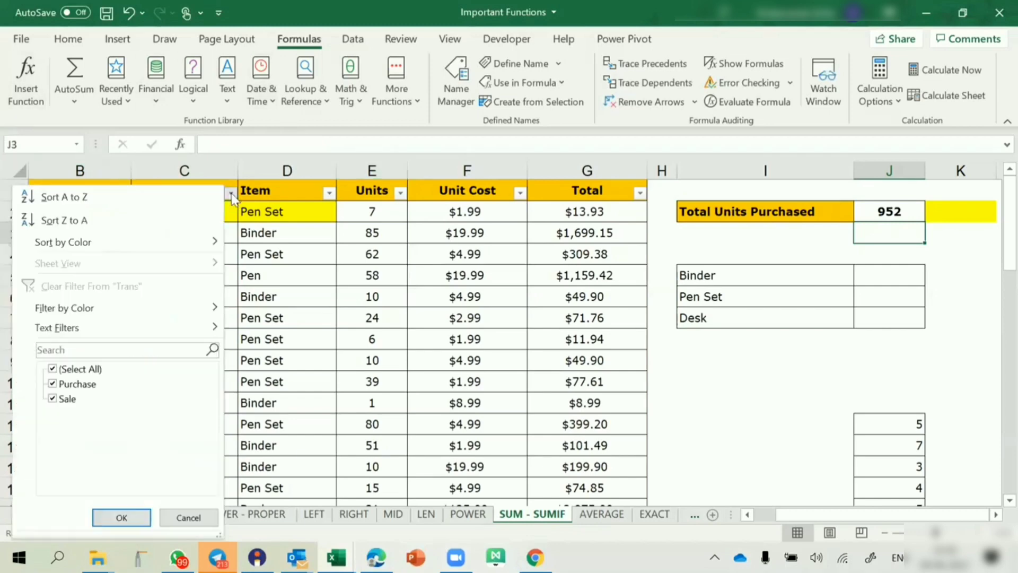
click(79, 369)
click(76, 385)
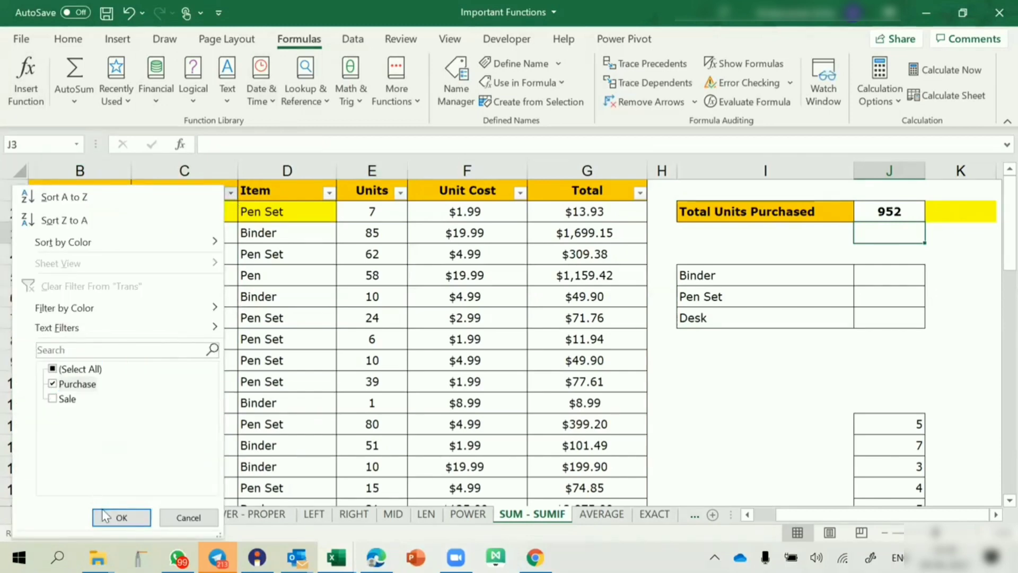
click(121, 517)
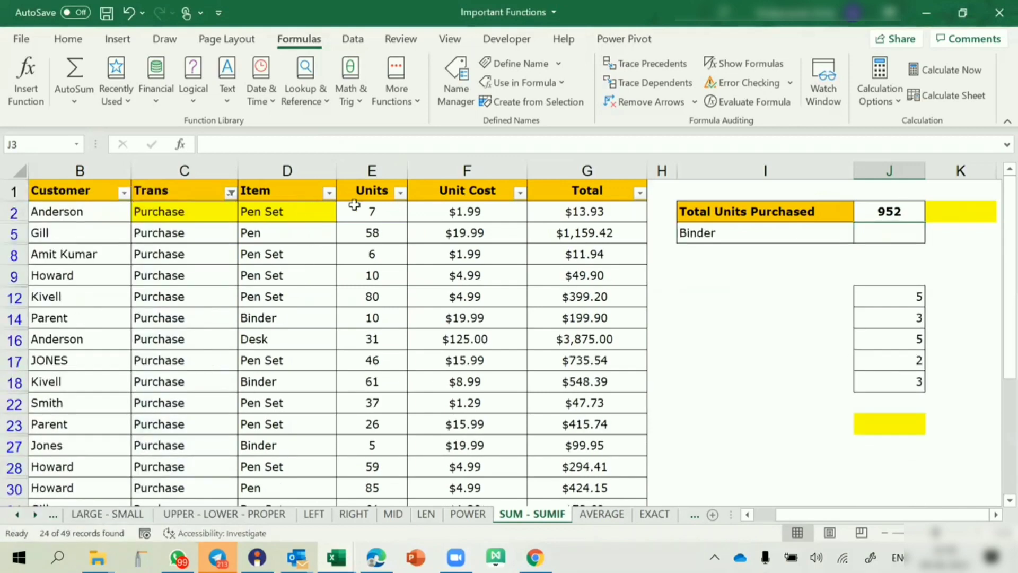
drag(373, 208, 408, 488)
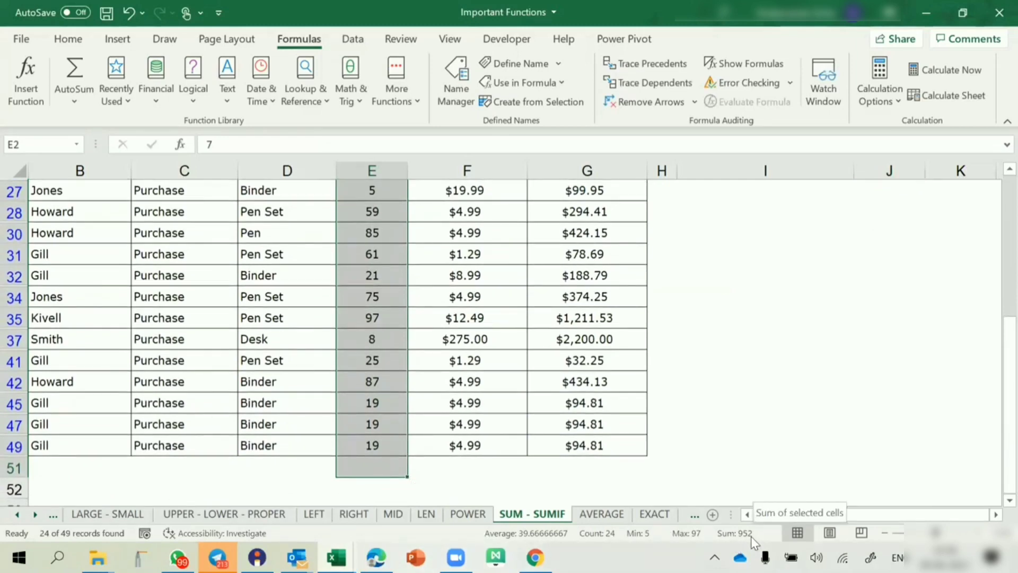
- Clear the Trans filter so that all records are shown again
click(268, 255)
scroll(268, 256, up, 4)
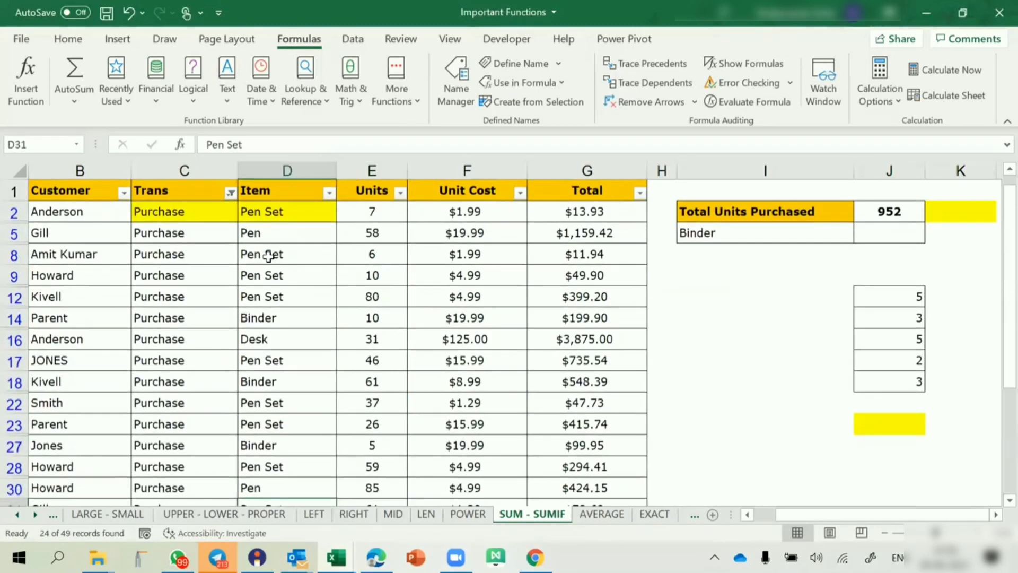
key(alt)
key(d)
key(f)
key(s)
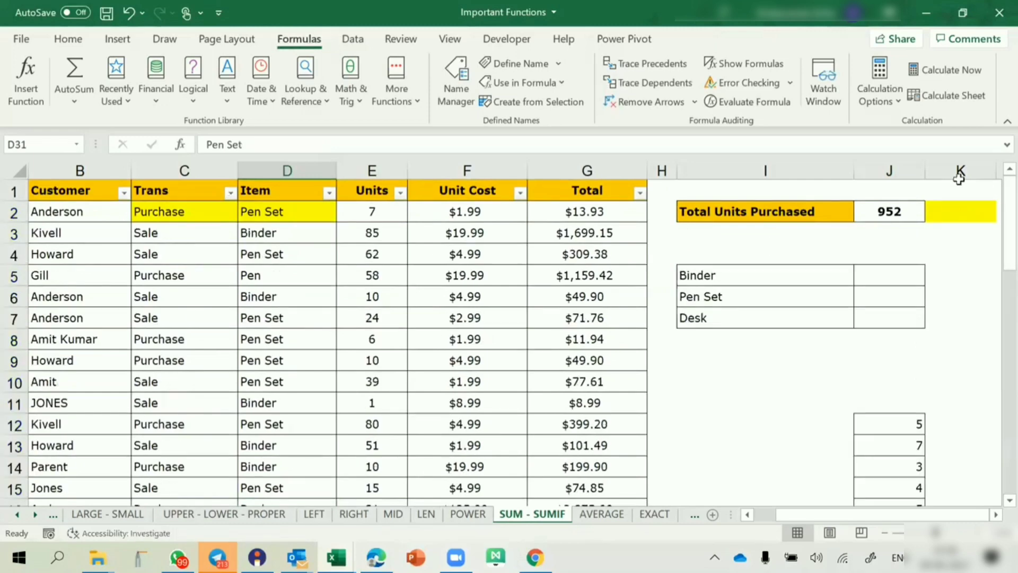
- Clear the Total Units Purchased cell J2 and re-enter it as =SUMIF(C:C,"purchase",E:E)
click(896, 211)
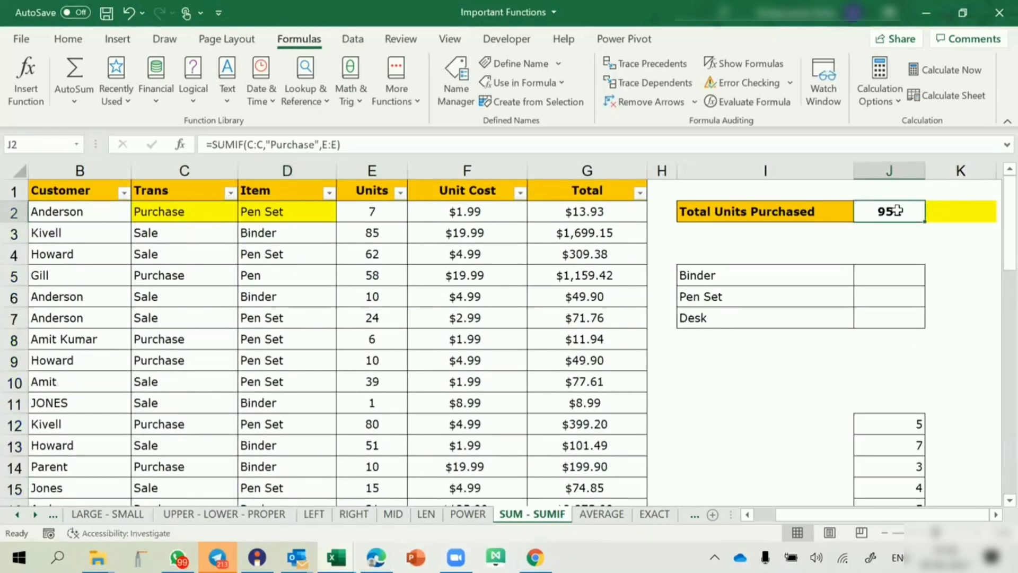
key(Delete)
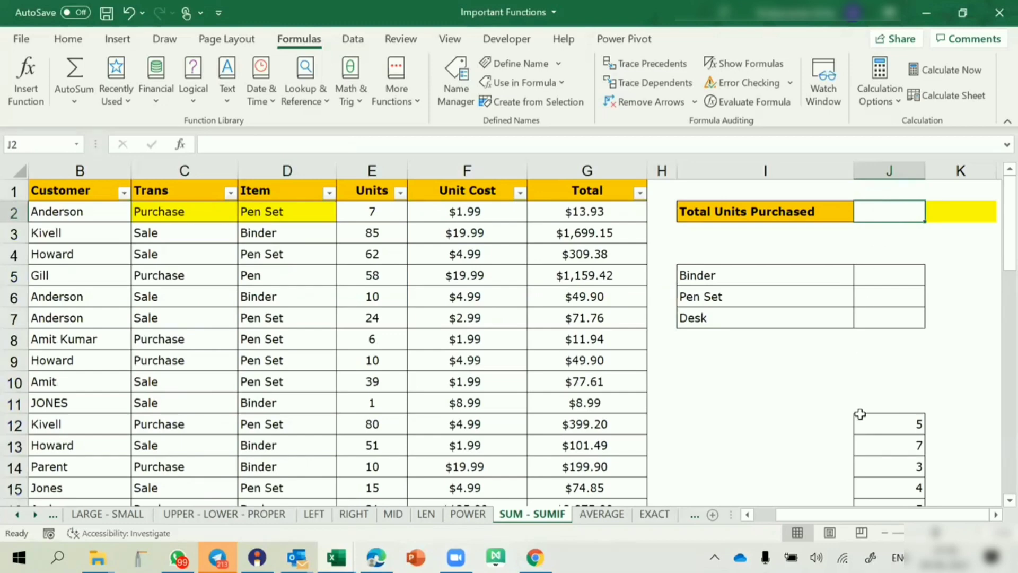
text(=sum)
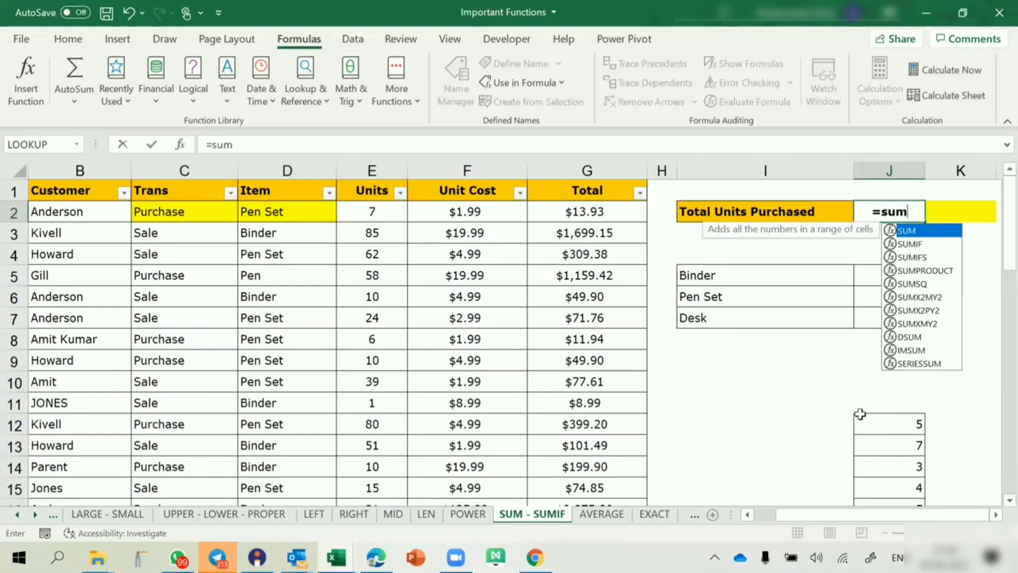
text(if)
key(Tab)
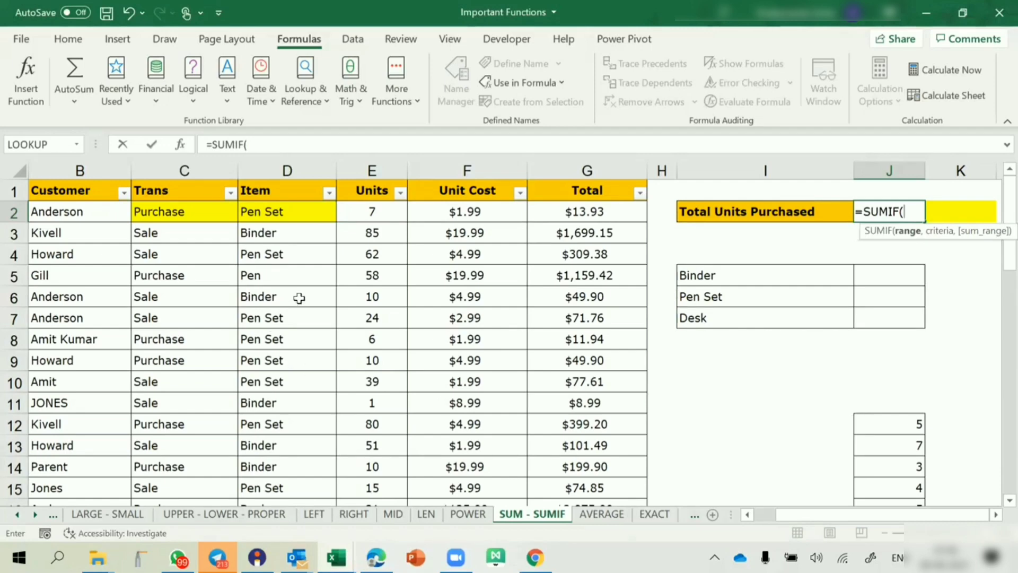
click(199, 160)
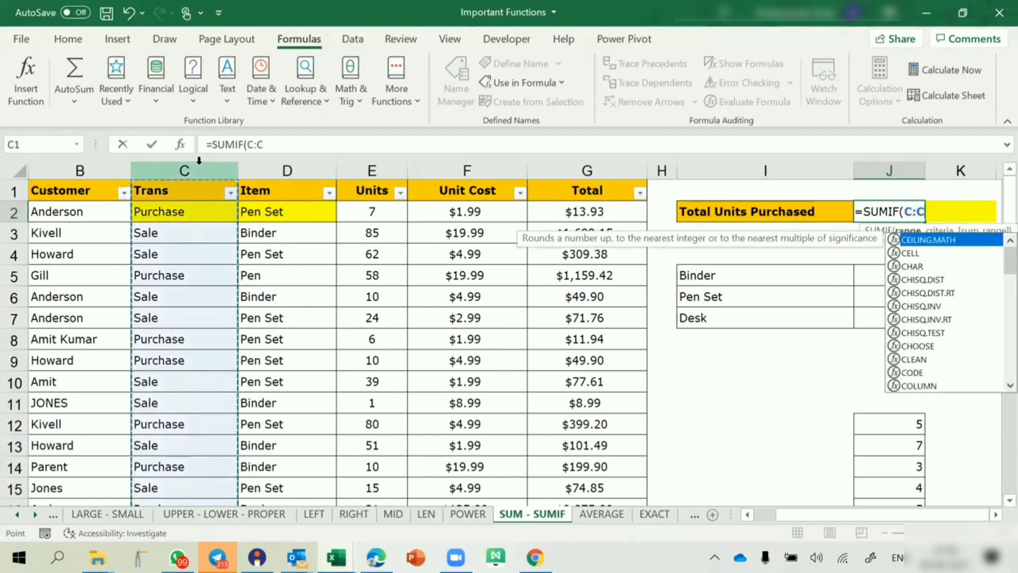
text(,)
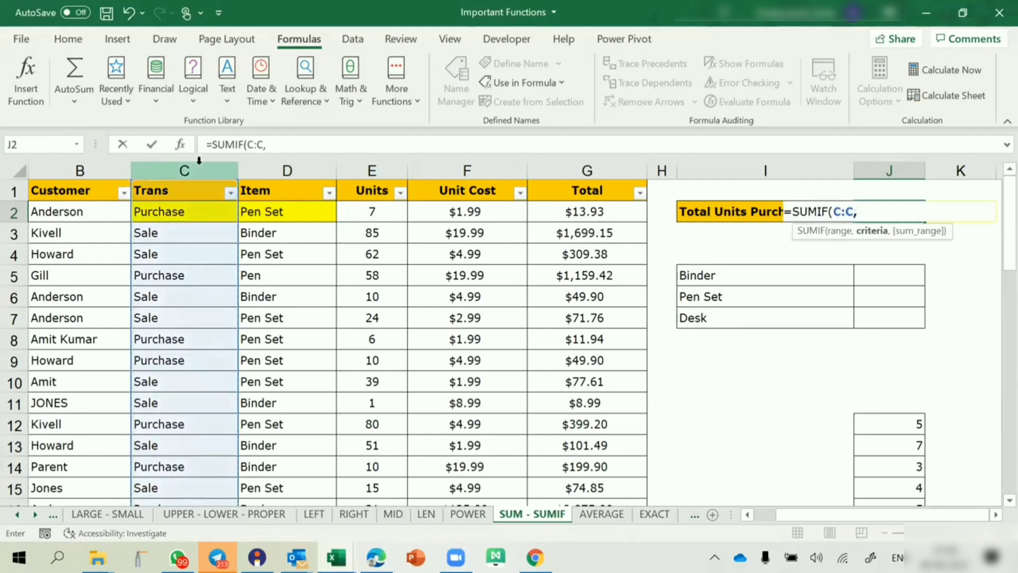
text("purchase)
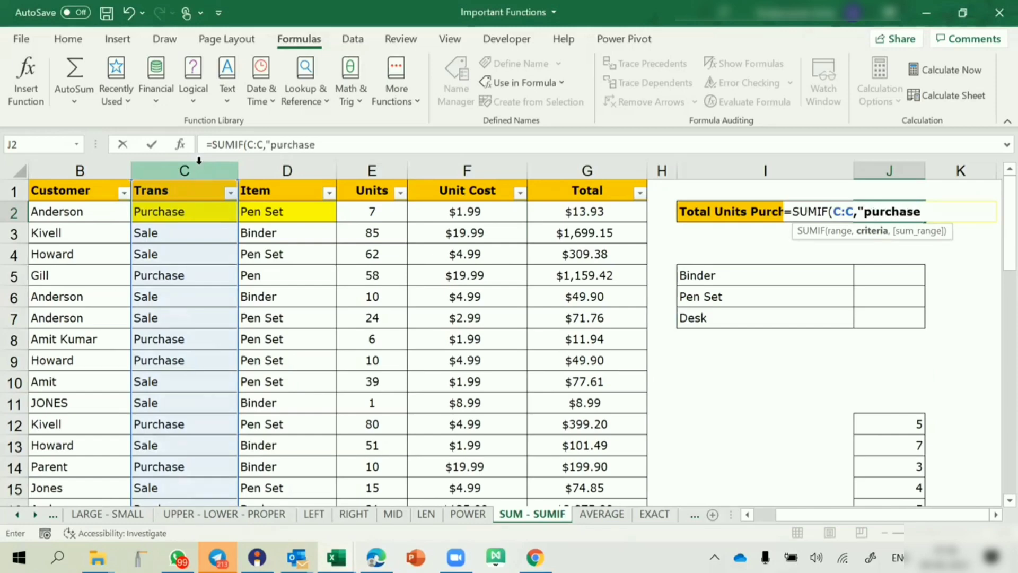
text(",)
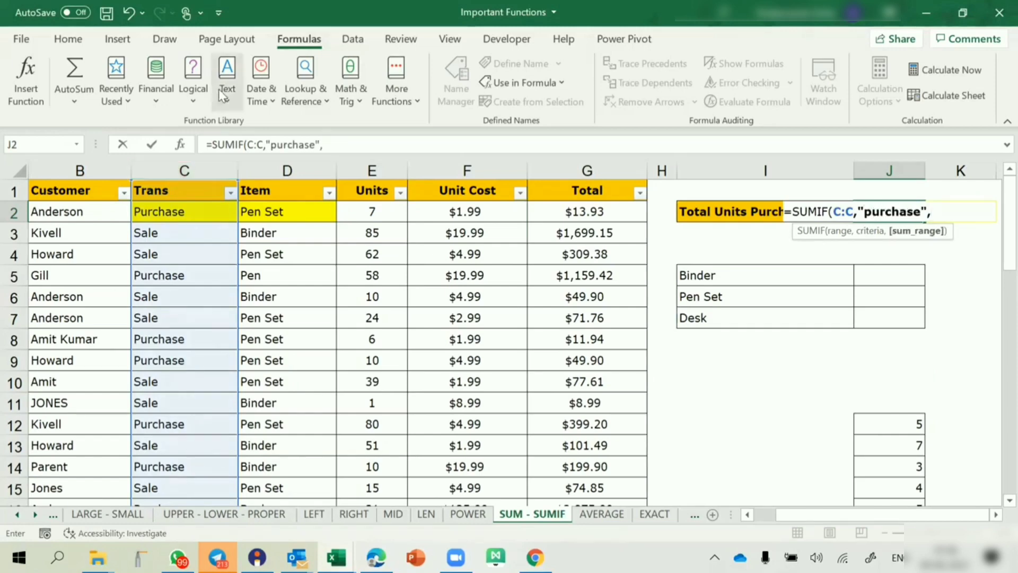
click(366, 162)
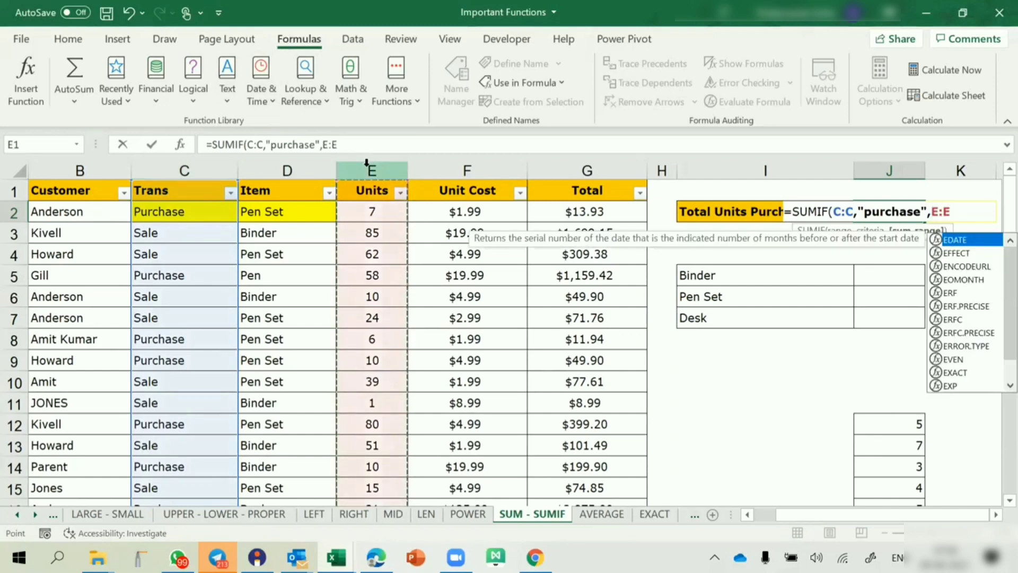
text())
key(Return)
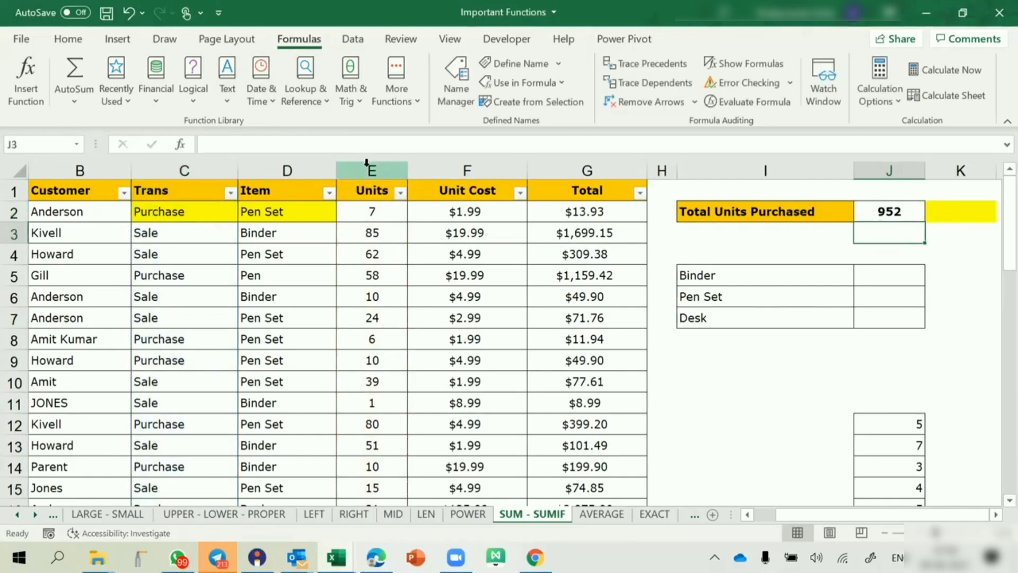
- Review the ranges and criteria of the SUMIF formula in J2 without changing it
key(Up)
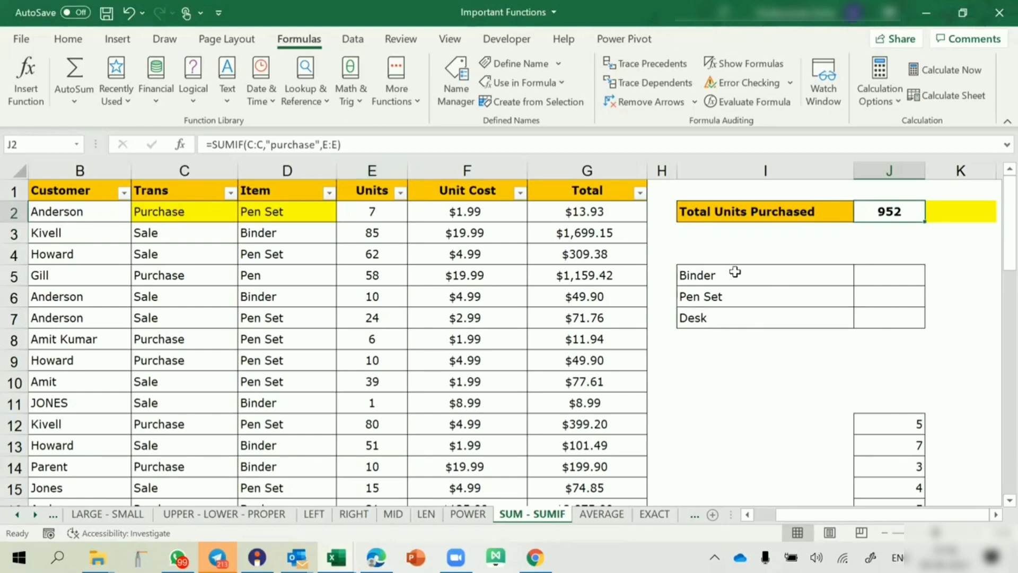
click(872, 276)
right_click(873, 280)
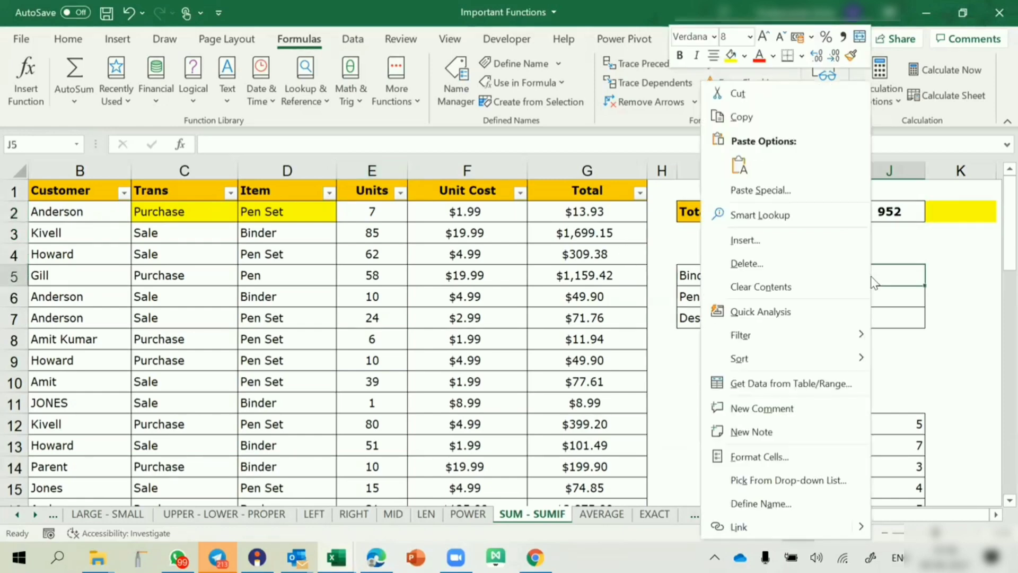
key(Escape)
double_click(888, 212)
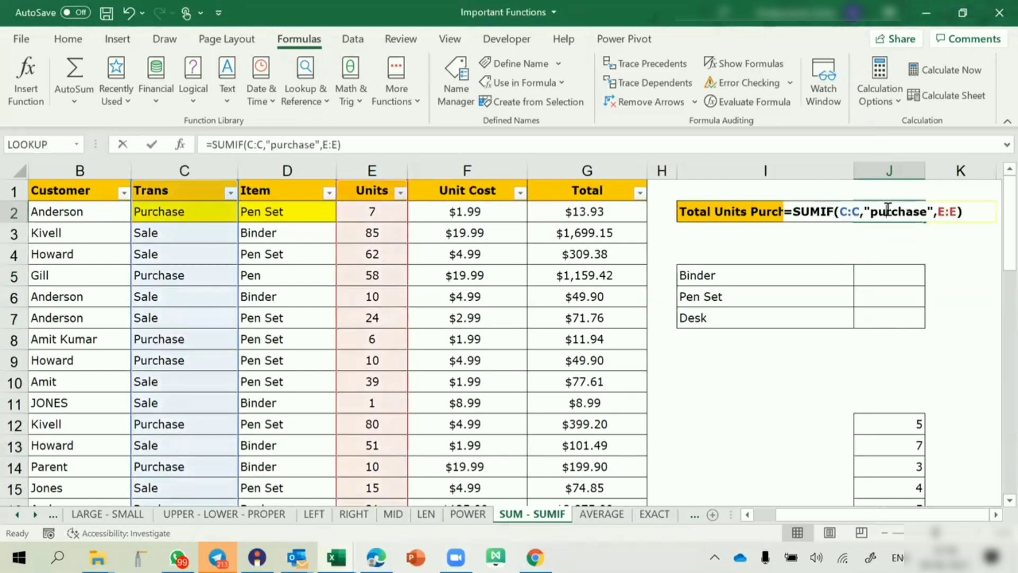
key(Return)
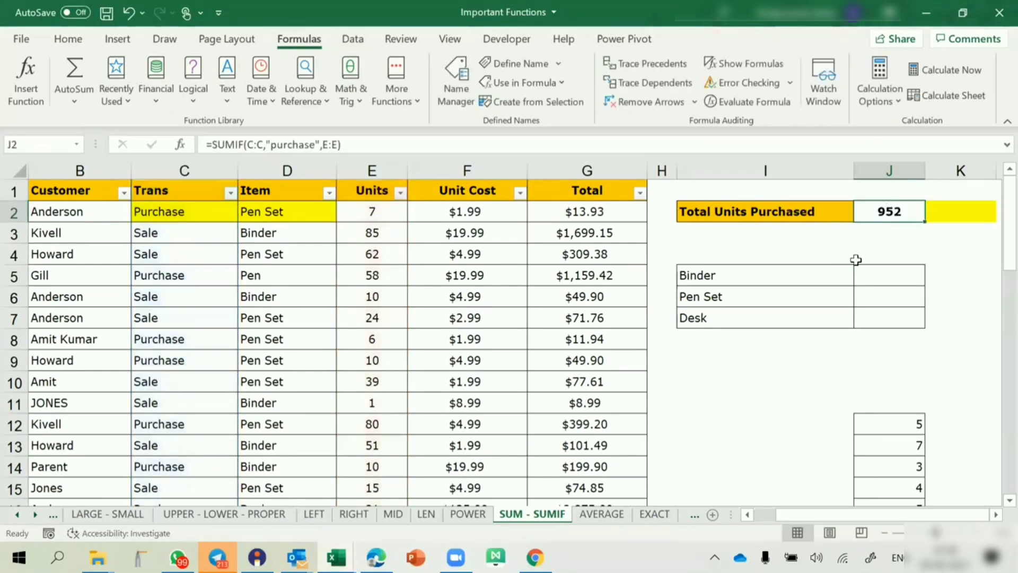
- Enter =SUMIF(D:D,I5,E:E) in J5 and fill it down to J7 to total the units for Binder, Pen Set and Desk
click(871, 279)
text(=)
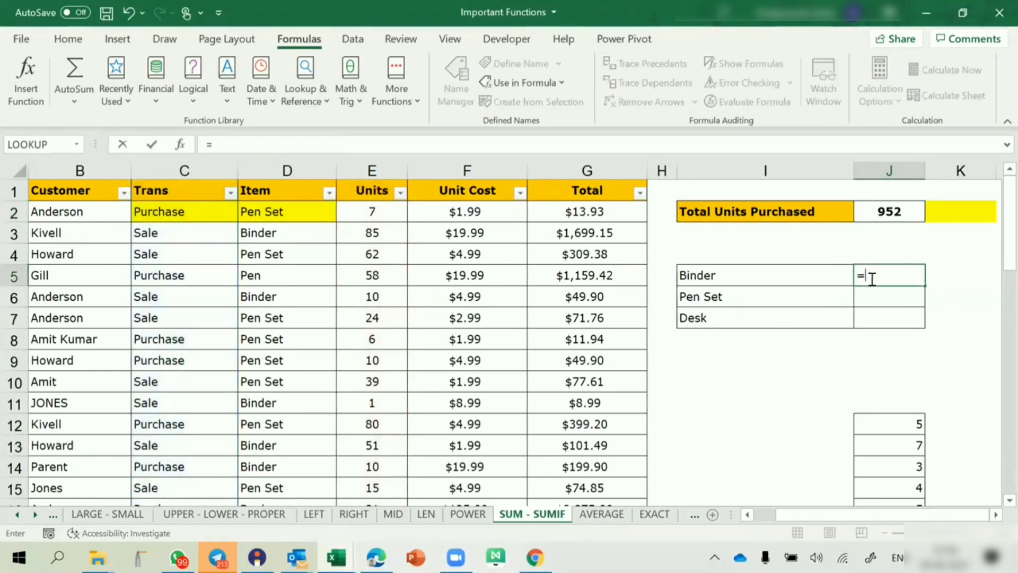
text(sumif)
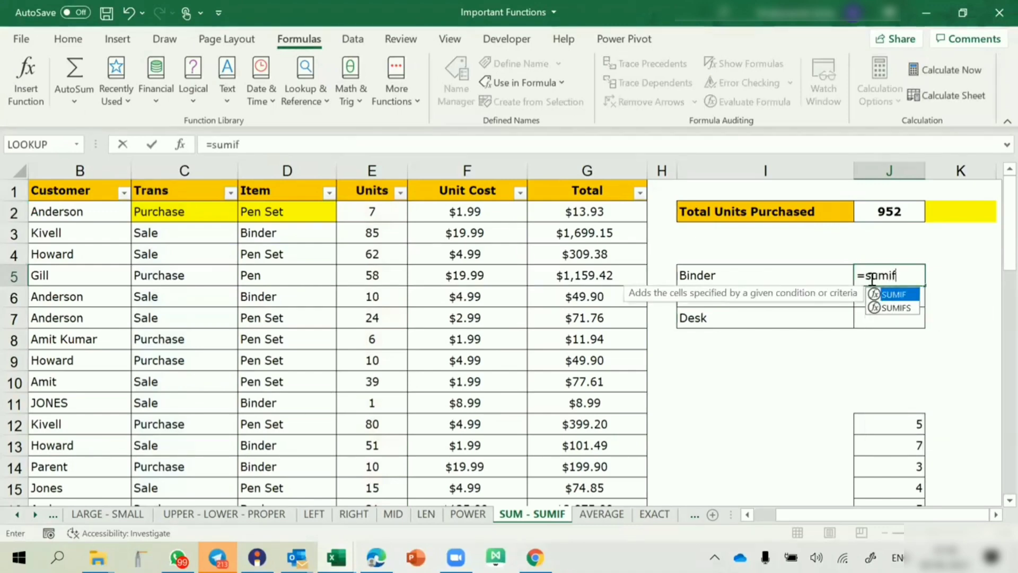
key(Tab)
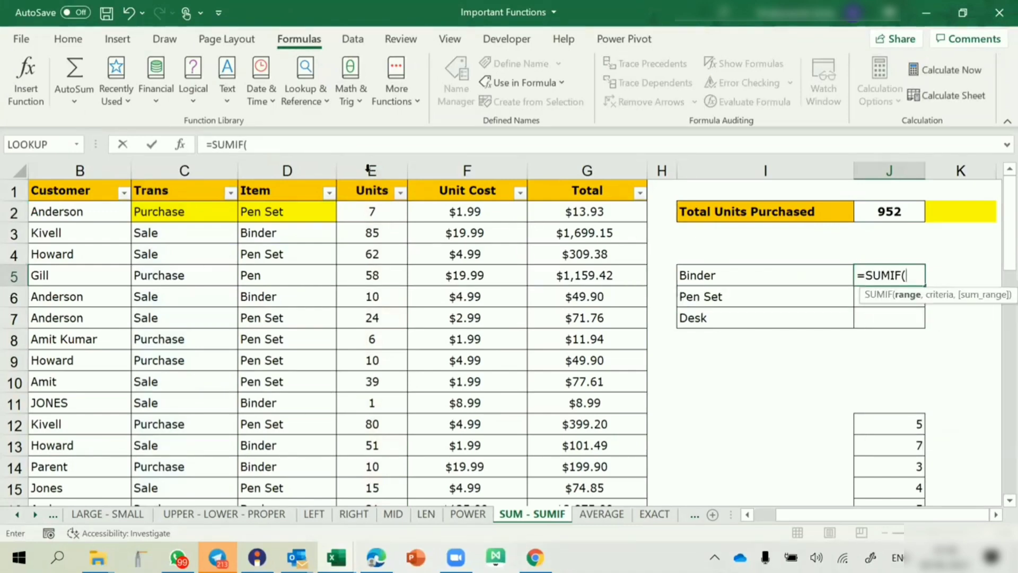
click(266, 167)
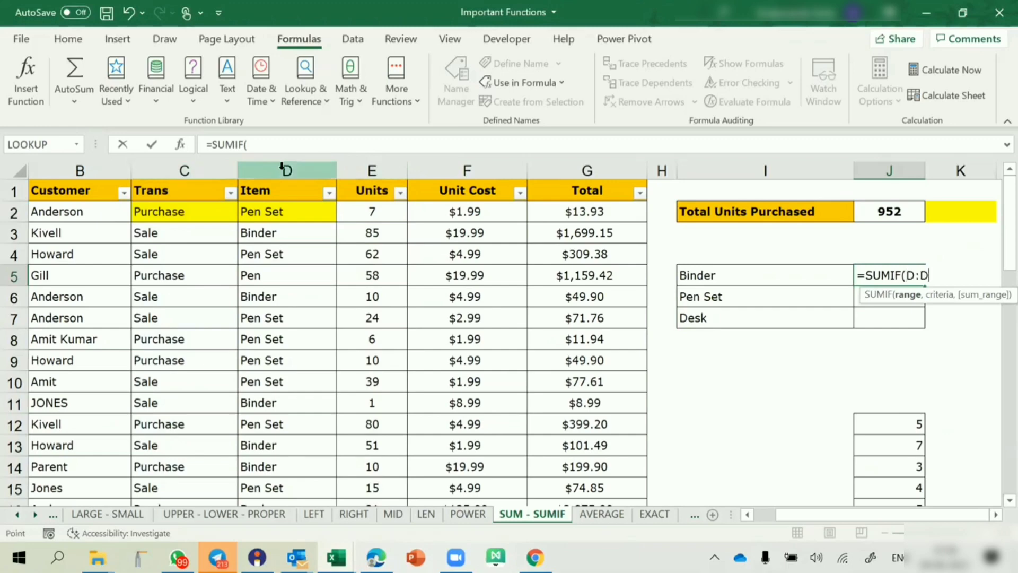
text(,)
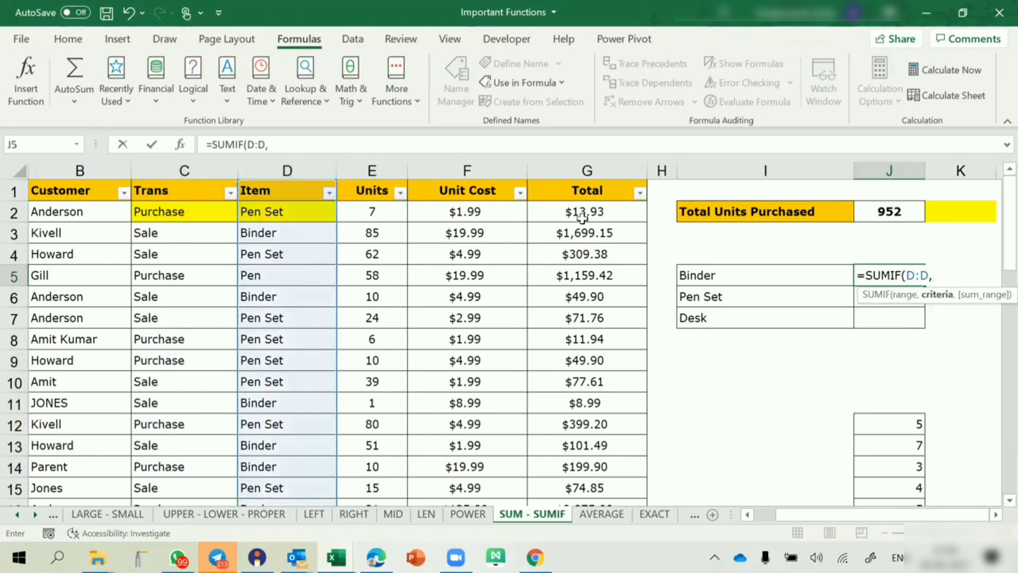
click(709, 279)
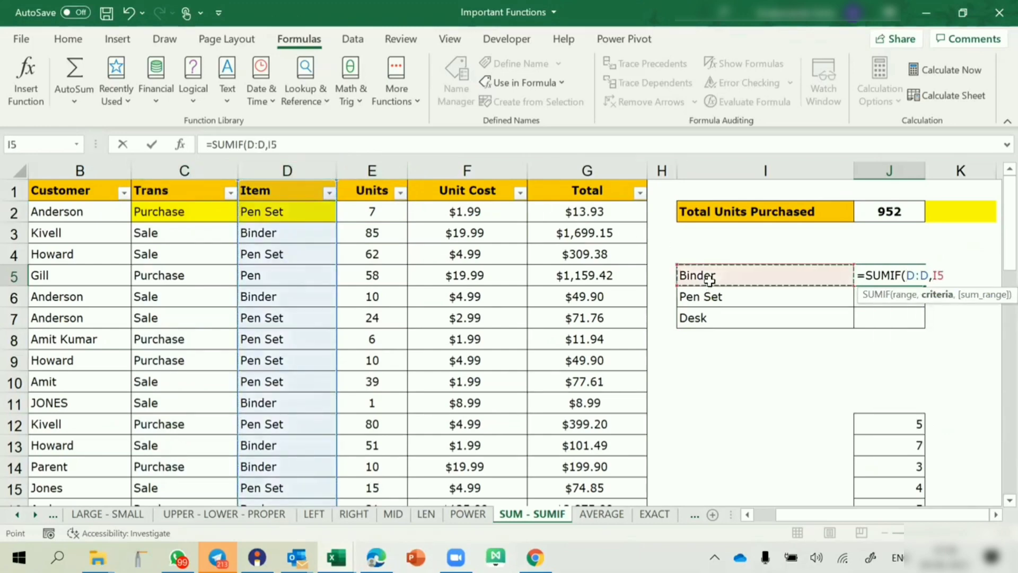
text(,)
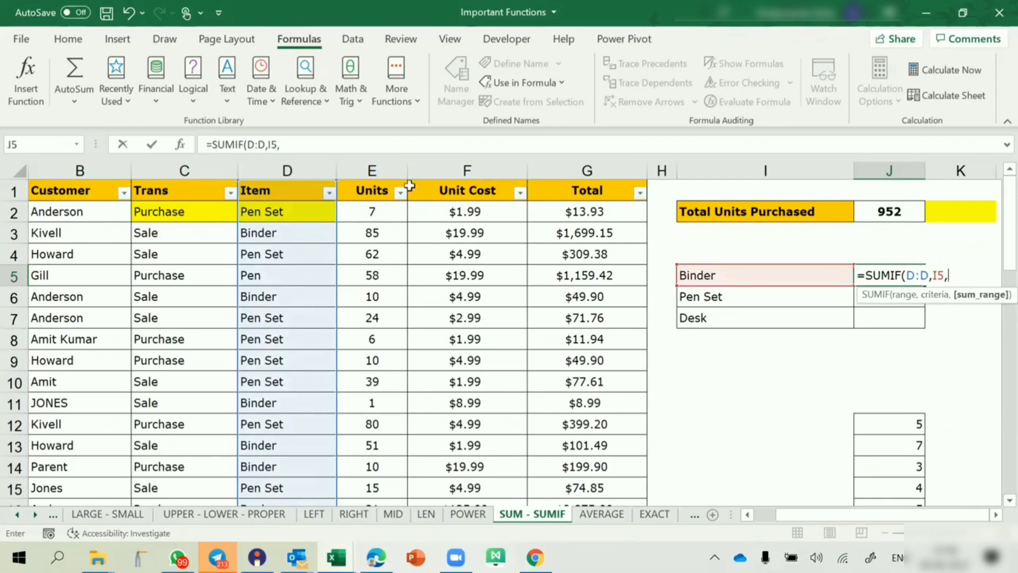
click(374, 169)
key(Return)
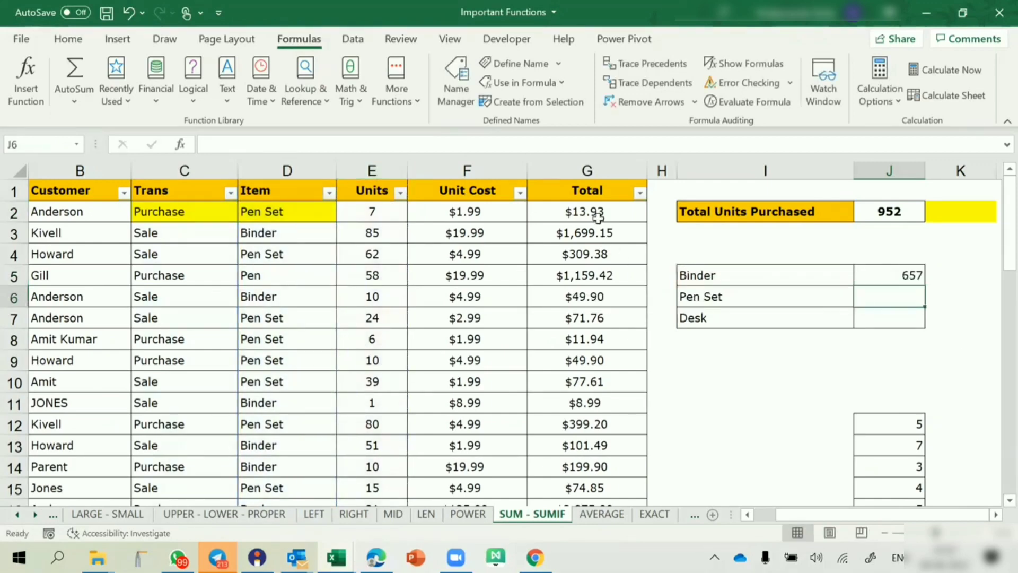
click(875, 276)
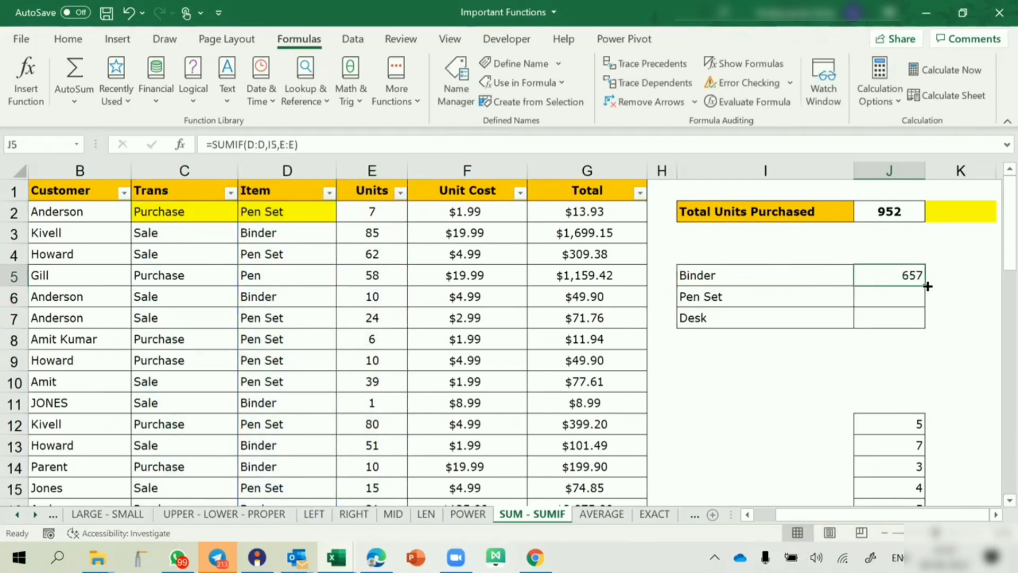
drag(926, 287, 923, 328)
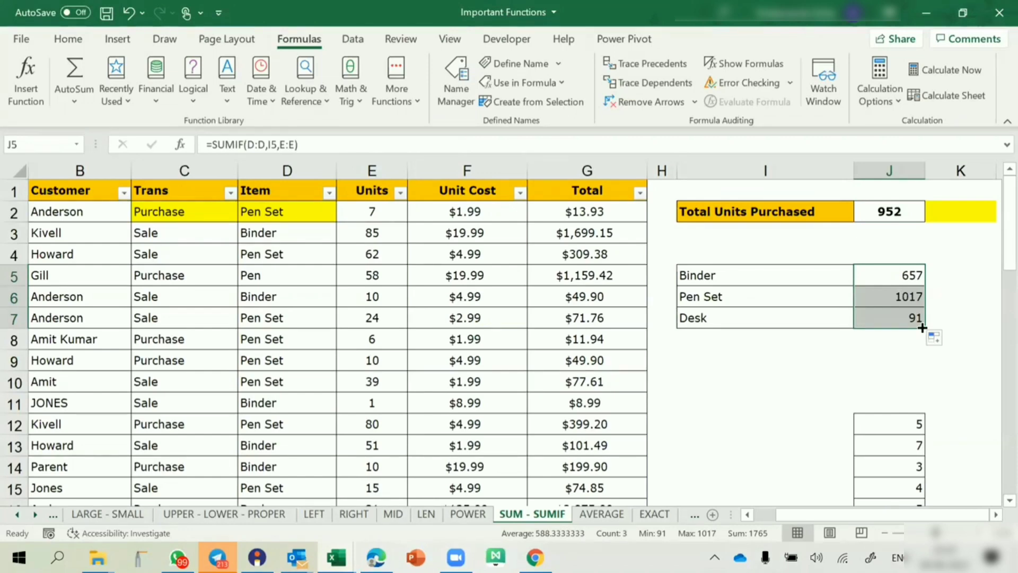
- Start a SUMIFS formula in K2 with the Units column E:E as the sum range
click(190, 212)
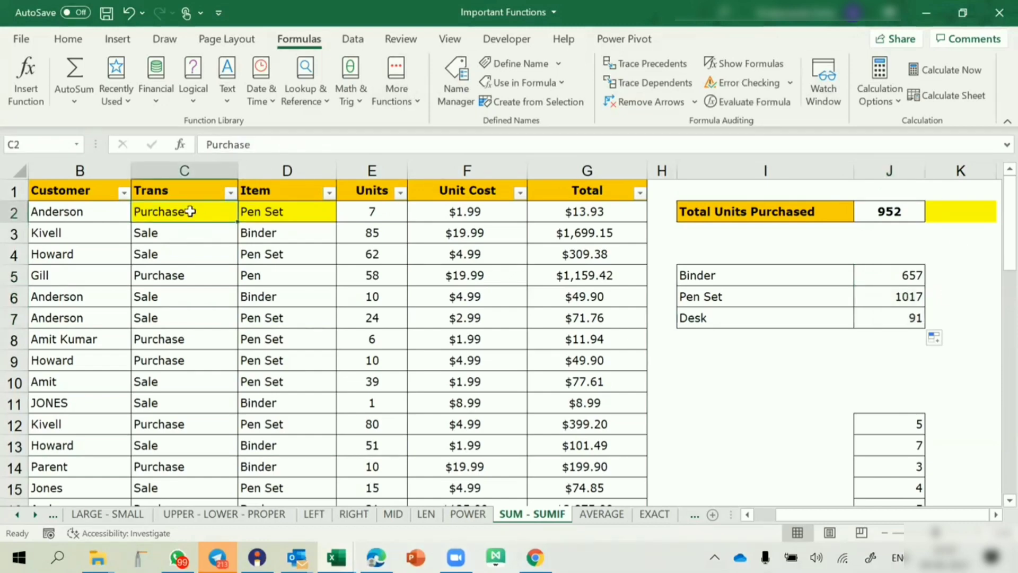
click(369, 215)
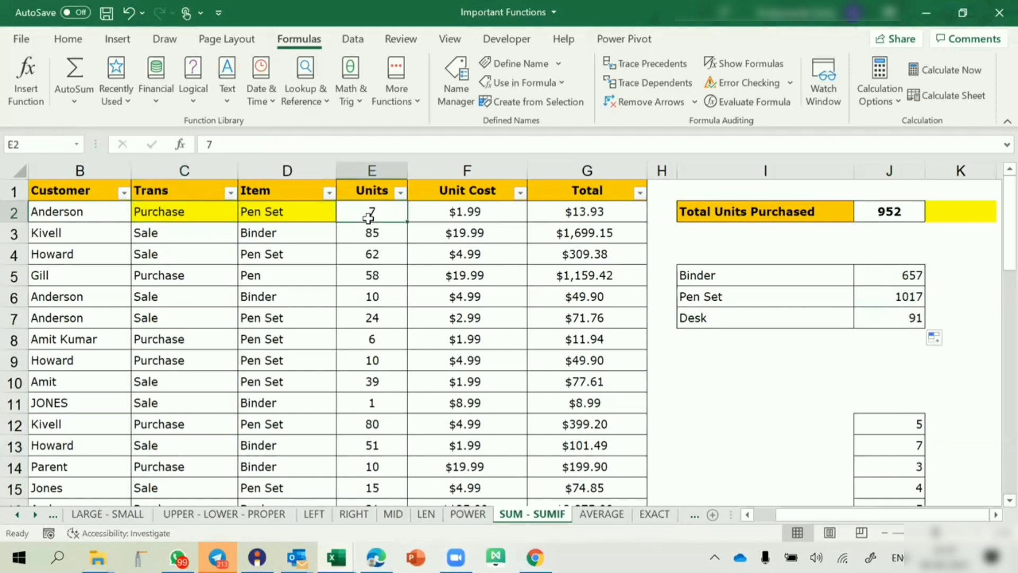
click(251, 214)
click(164, 214)
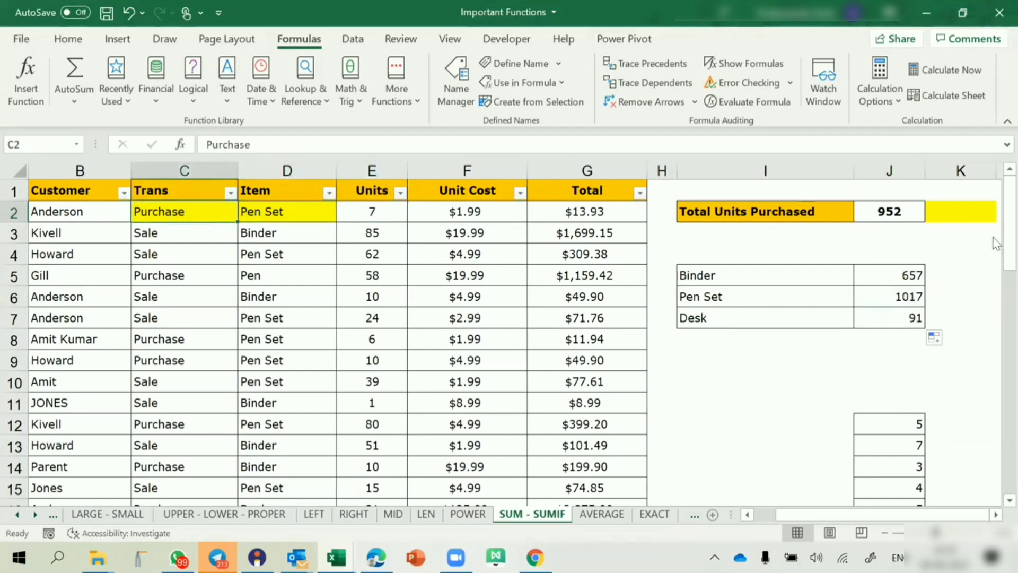
click(947, 211)
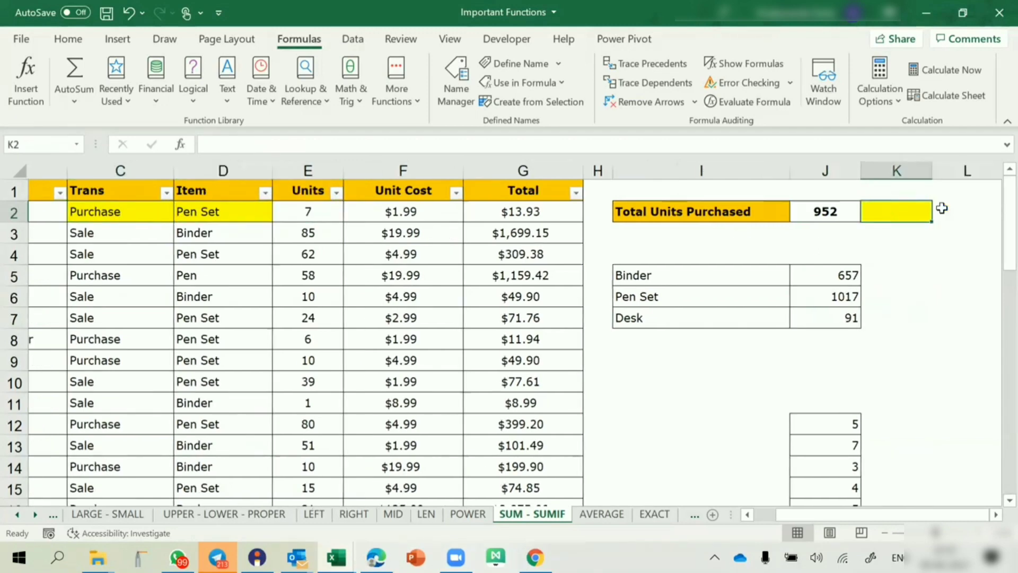
text(=s)
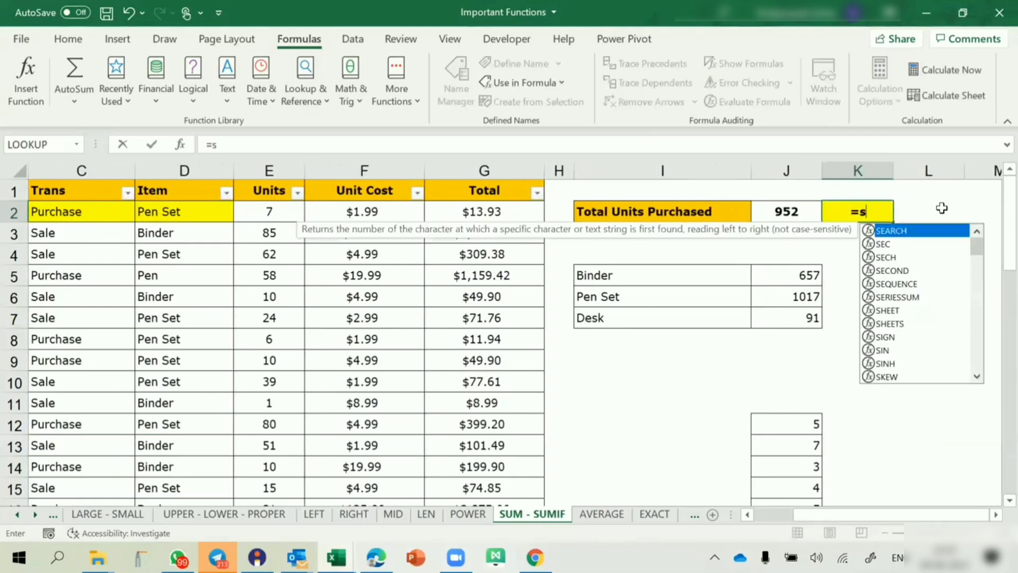
text(umifs)
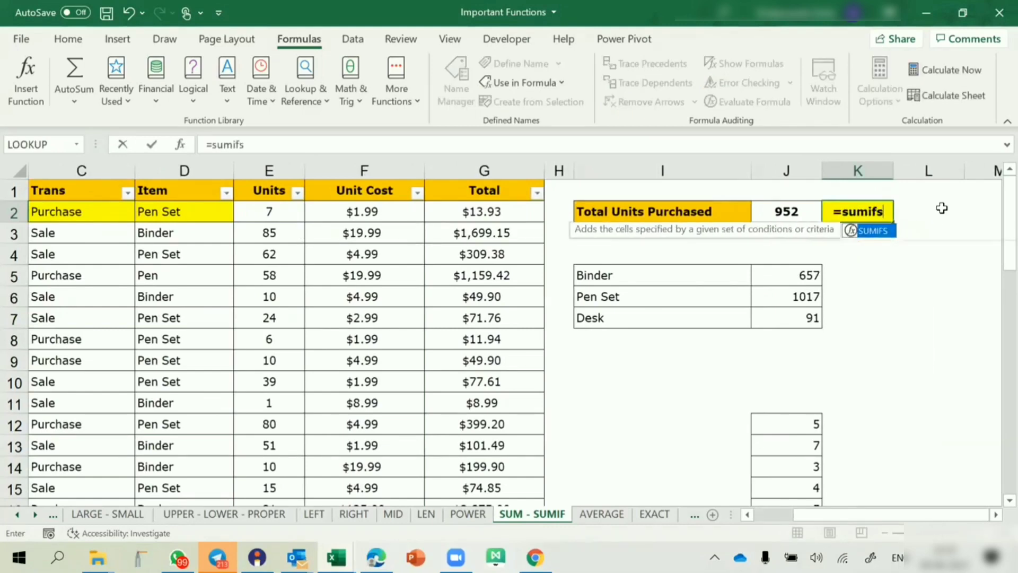
key(Tab)
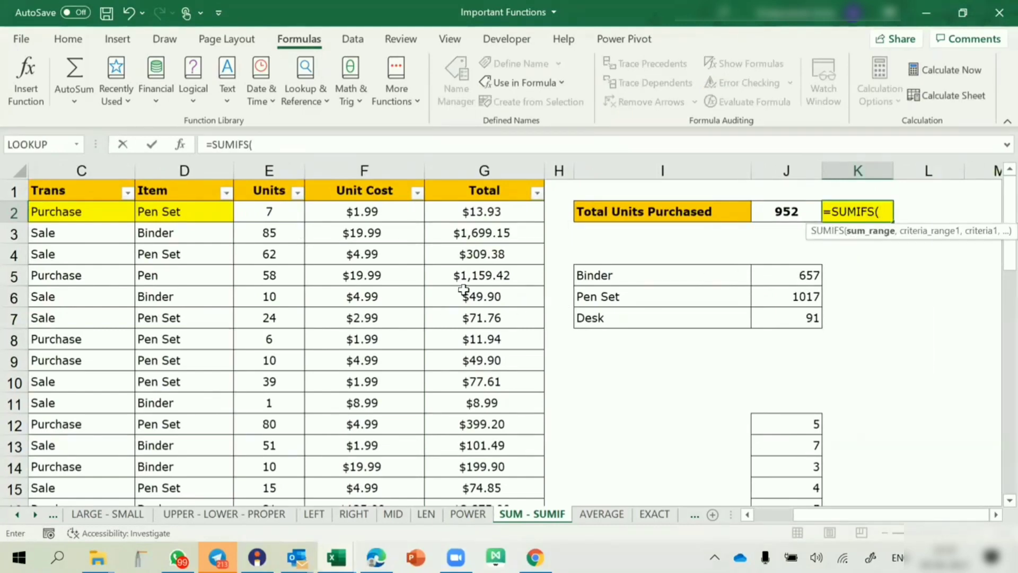
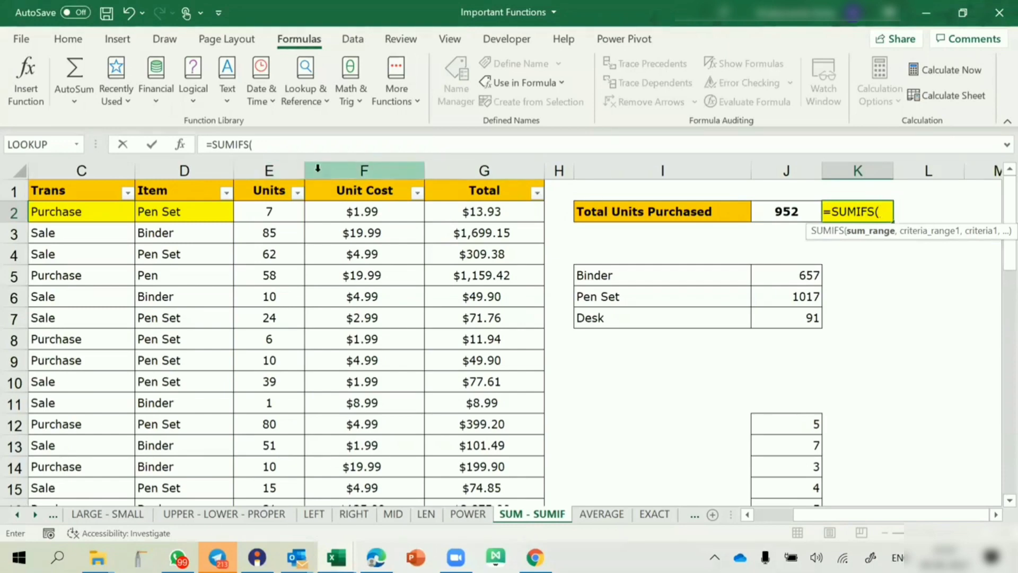
click(293, 167)
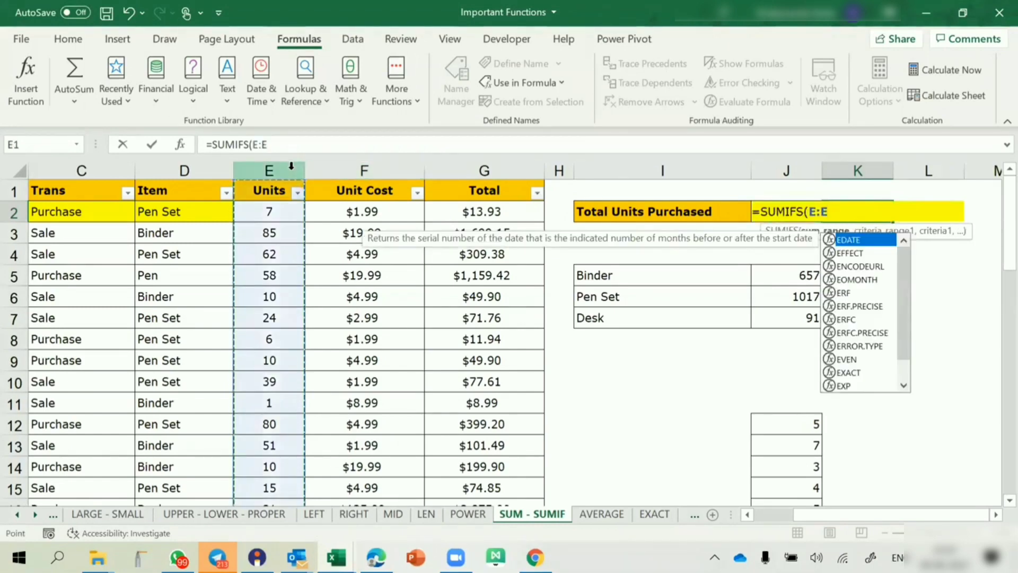
text(,)
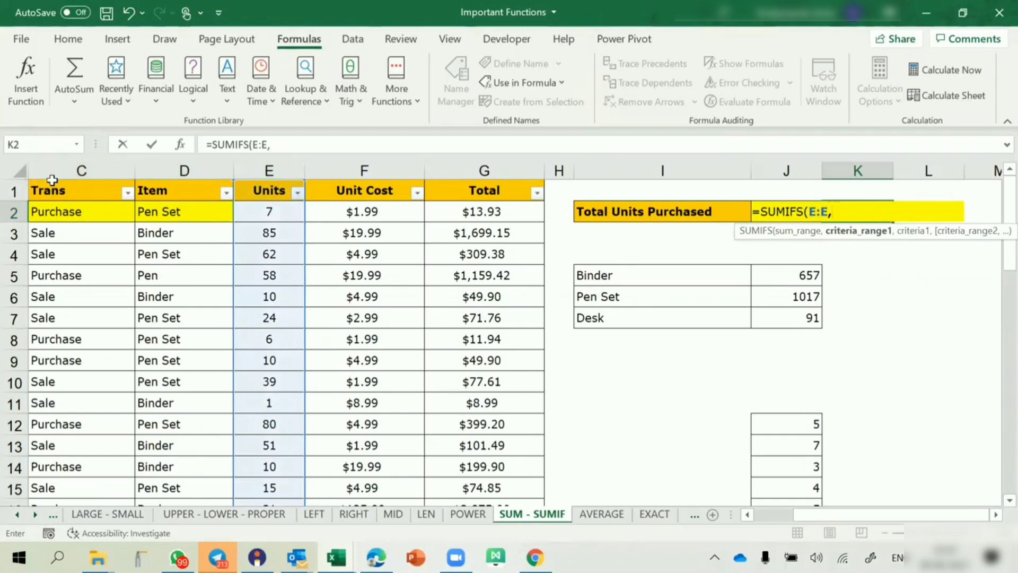
- Add the first condition to the SUMIFS formula, matching the Trans column C:C to "purchase"
click(80, 170)
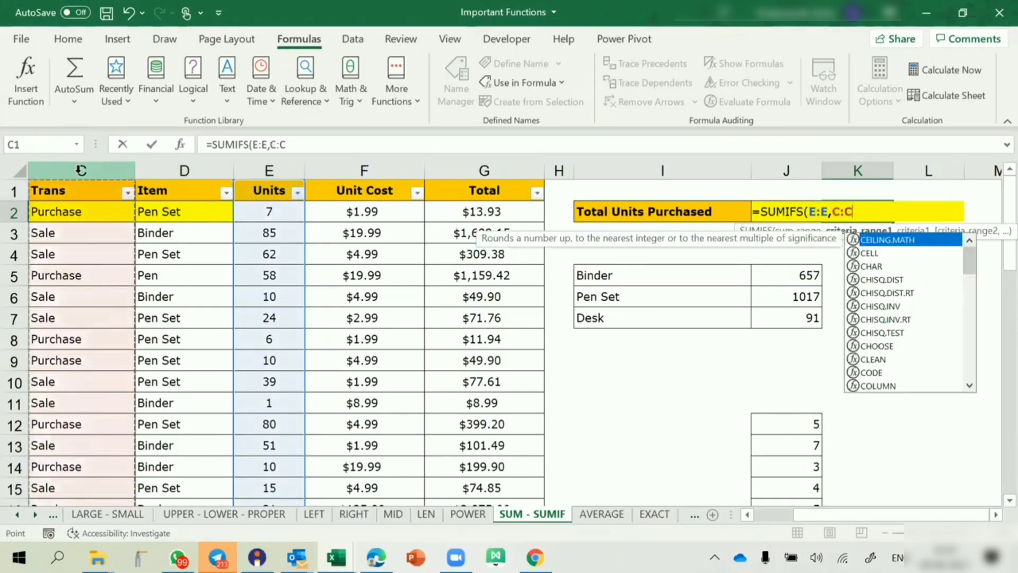
text(,)
text("pu)
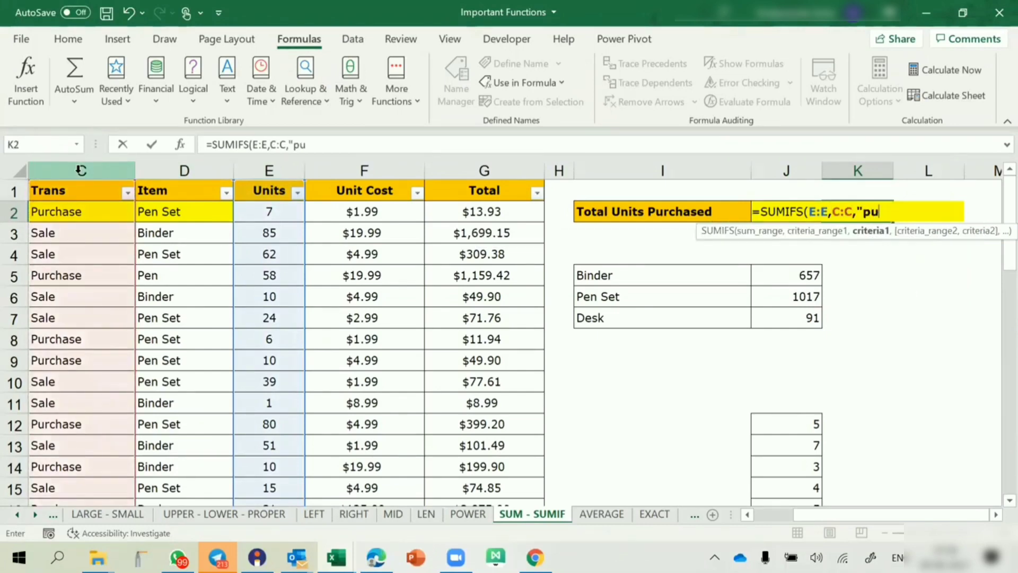
text(rchase)
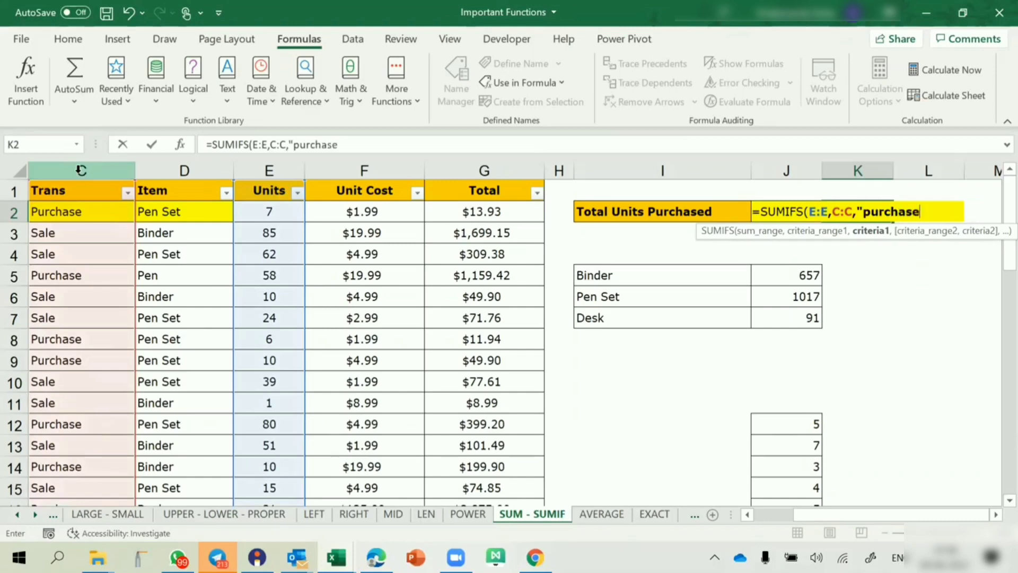
text(",)
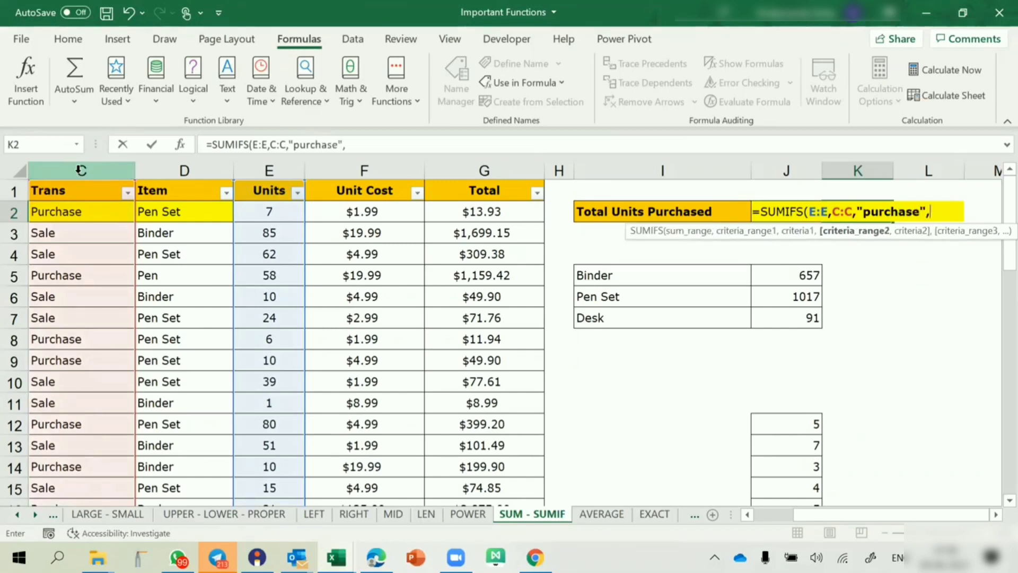
- Add the second condition, matching the Item column D:D to "pen set", and complete the SUMIFS formula in K2
click(171, 170)
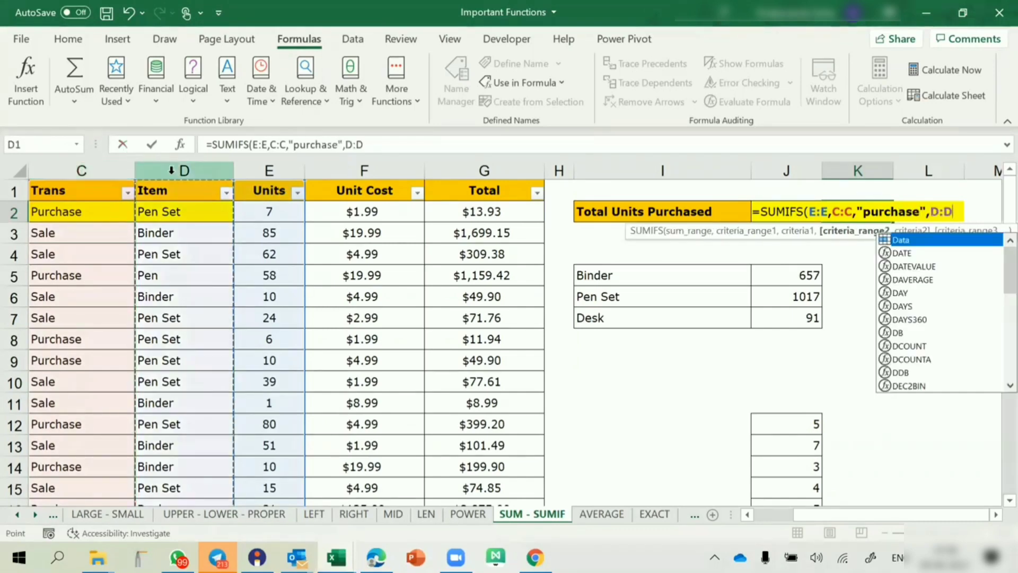
text(,"p)
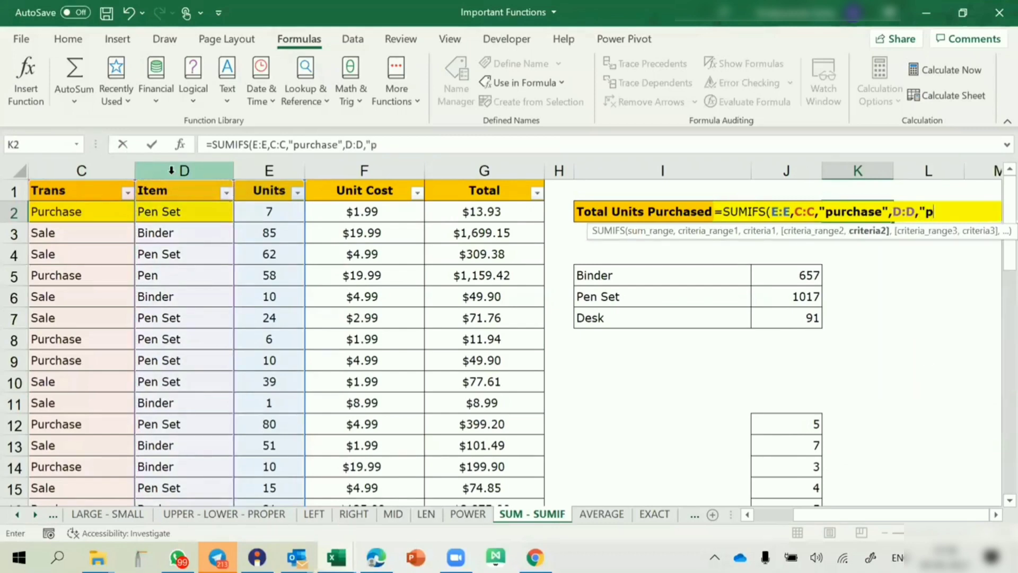
text(en set)
text())
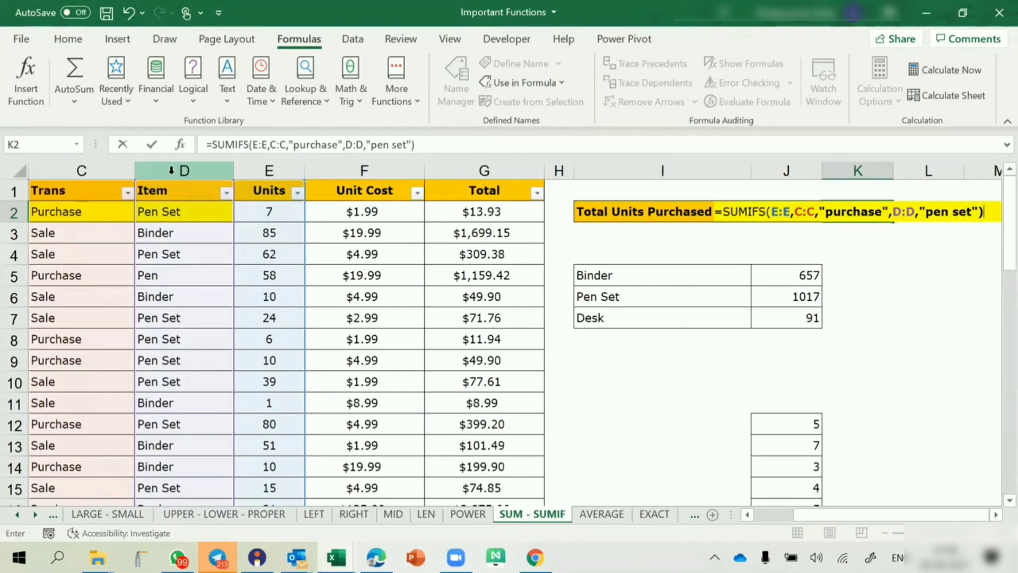
key(Return)
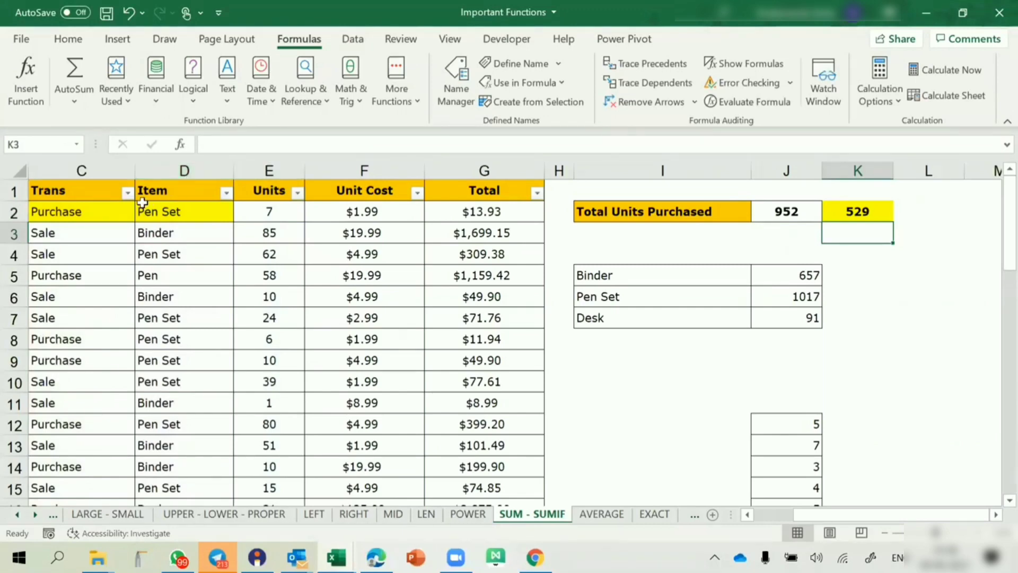
- Filter the table to show only Purchase in the Trans column and Pen Set in the Item column
click(128, 193)
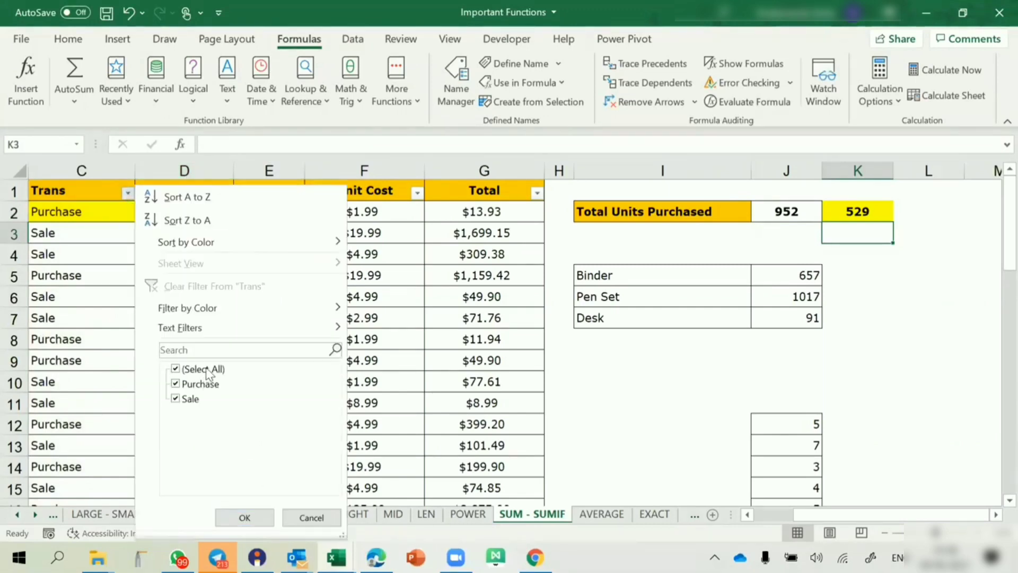
click(207, 370)
click(199, 384)
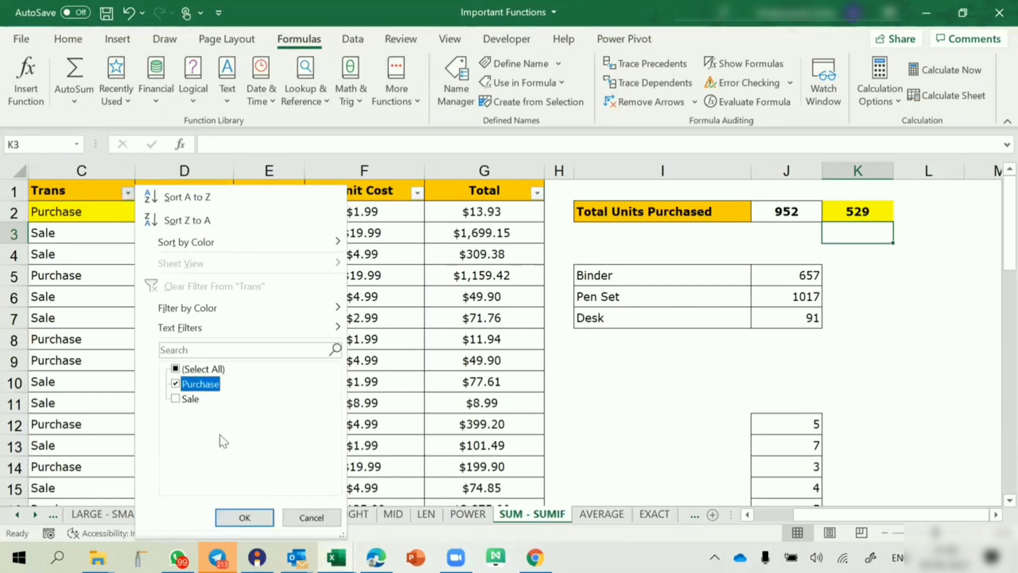
click(237, 517)
click(226, 192)
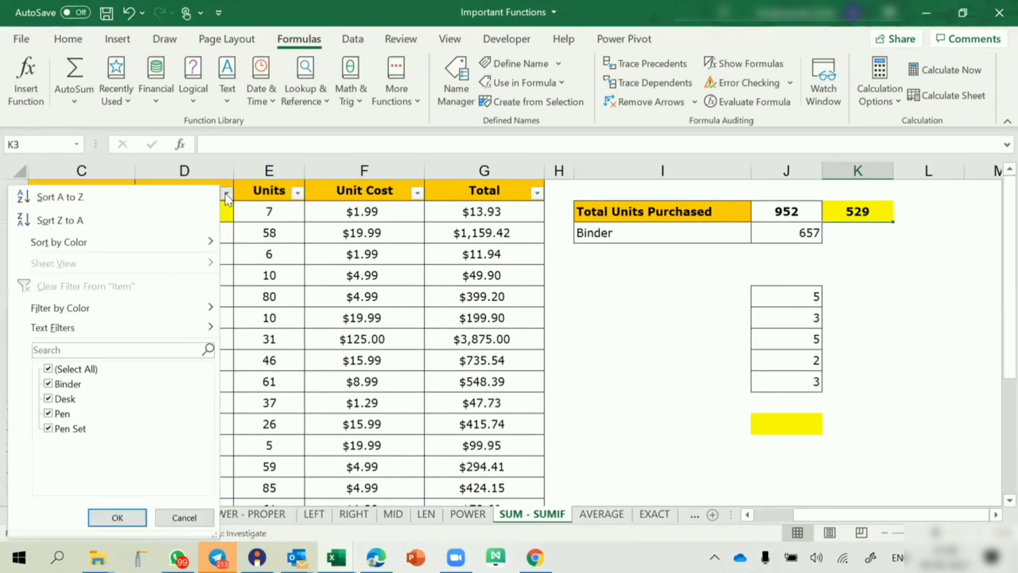
click(85, 370)
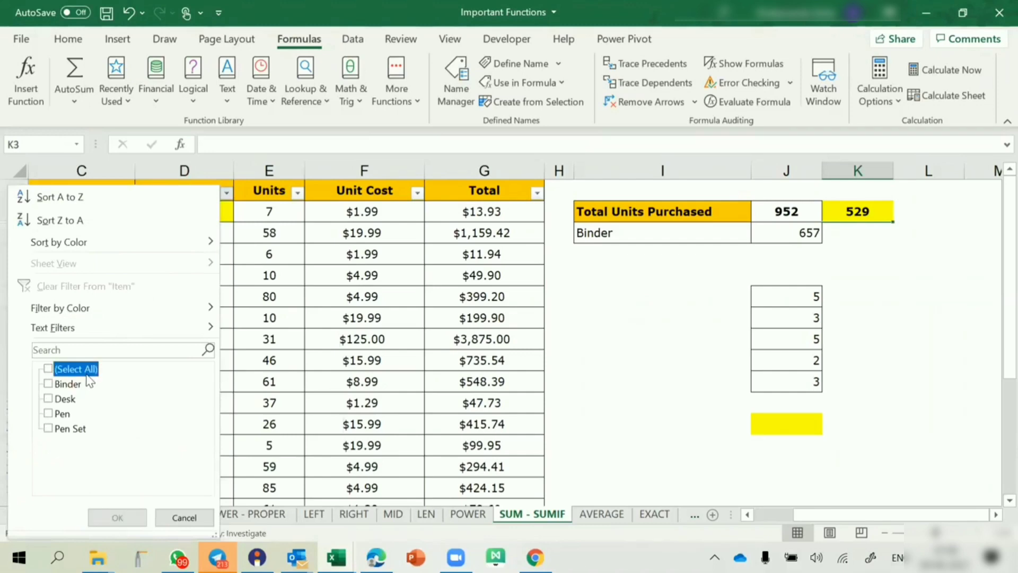
click(66, 429)
click(117, 517)
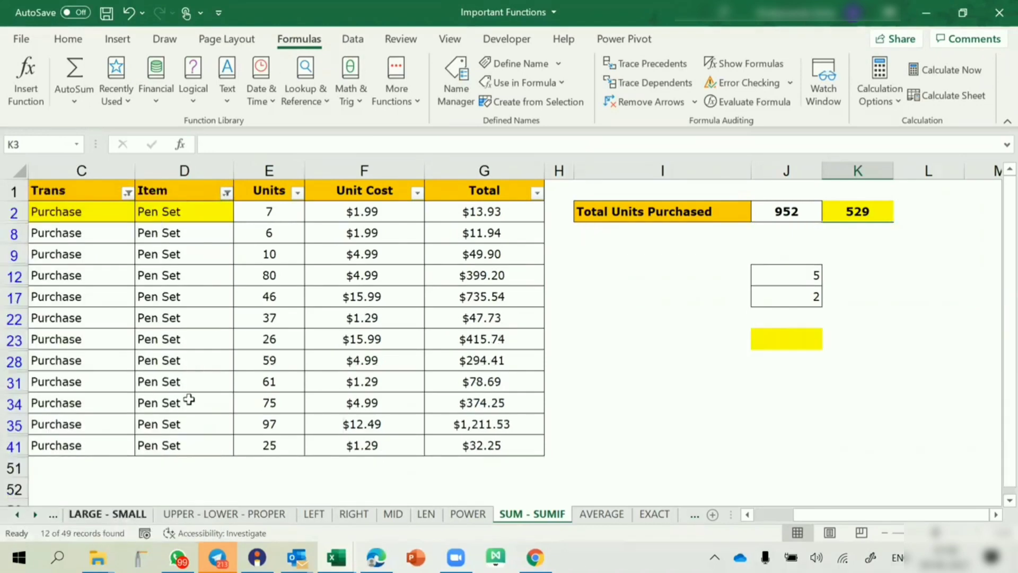
- Check the sum of the filtered Units cells against K2 and remove the Trans and Item filters
drag(271, 210, 276, 441)
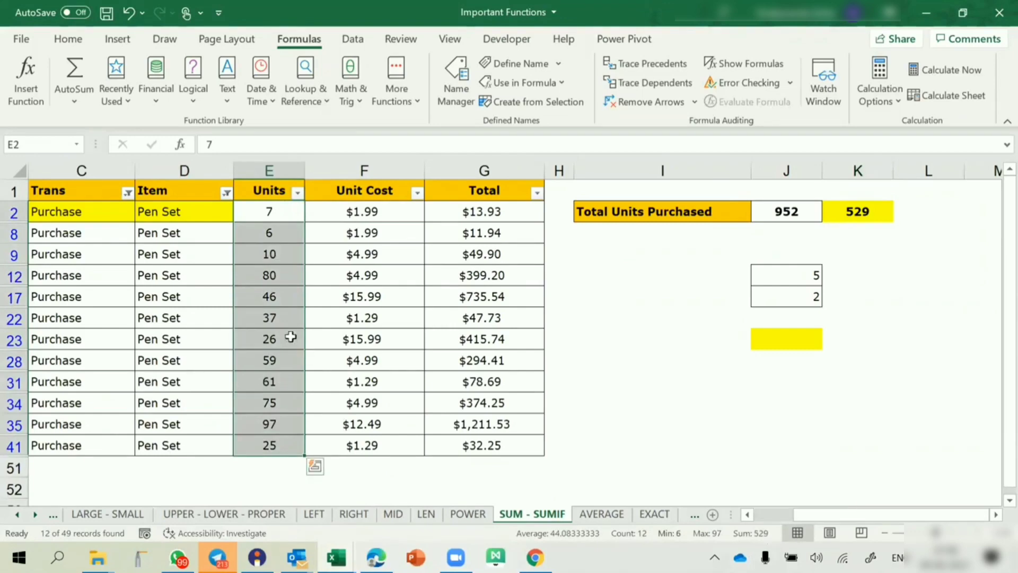
click(188, 313)
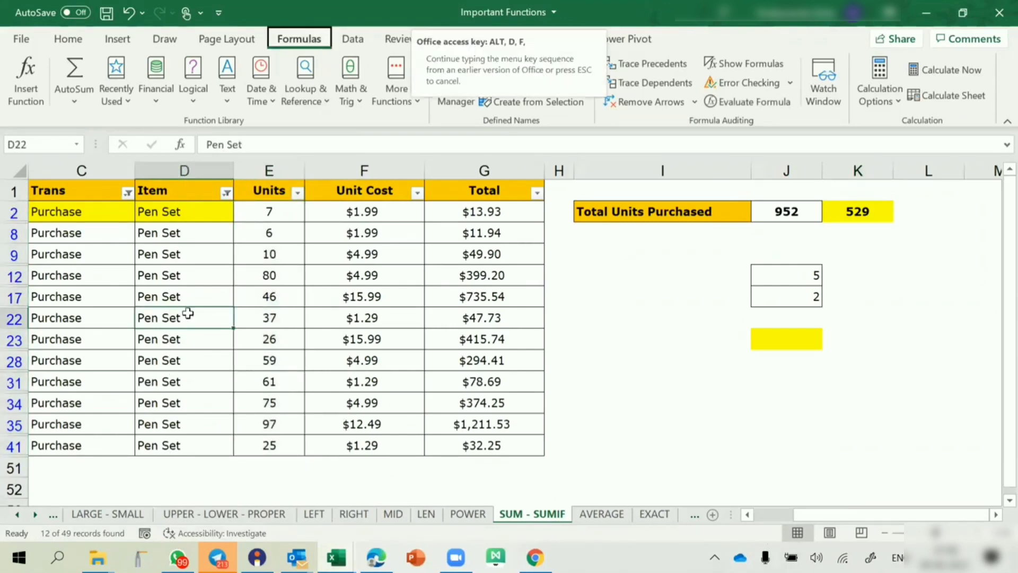
key(ctrl+z)
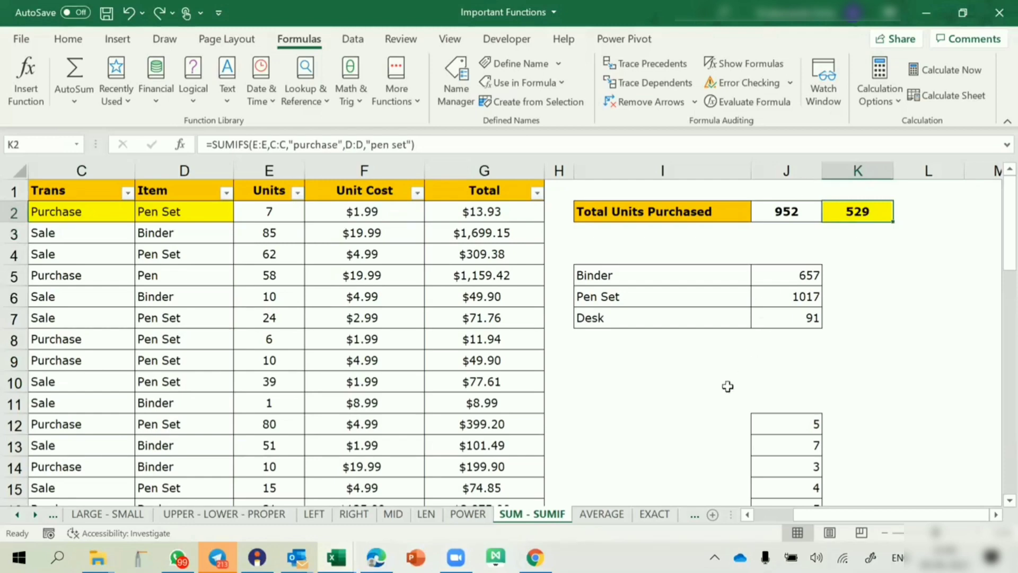
- Start a SUMIF formula in the yellow cell J23 with the number list J12:J20 as its range
scroll(727, 387, down, 3)
drag(803, 274, 812, 441)
scroll(811, 441, down, 2)
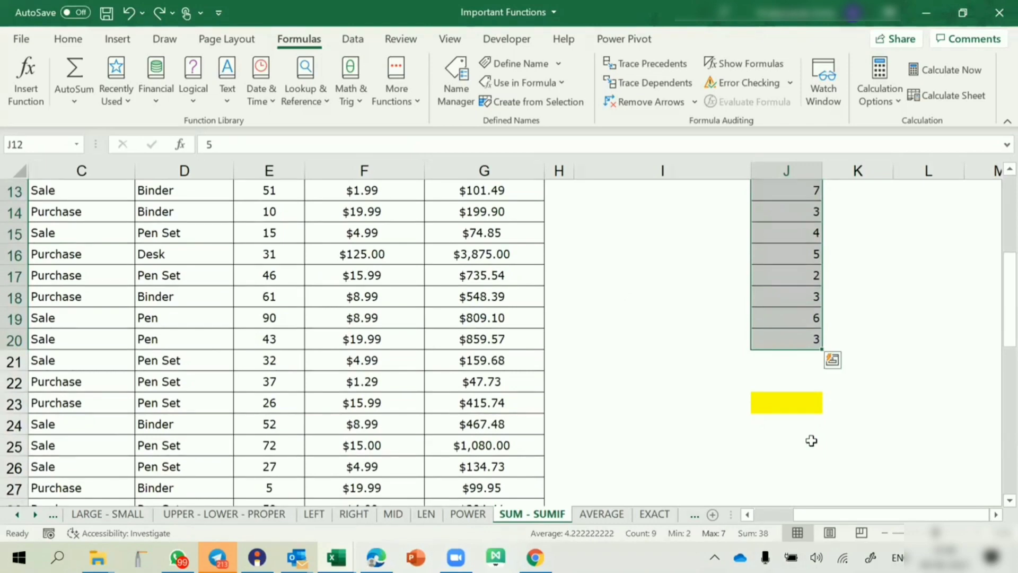
scroll(833, 491, up, 1)
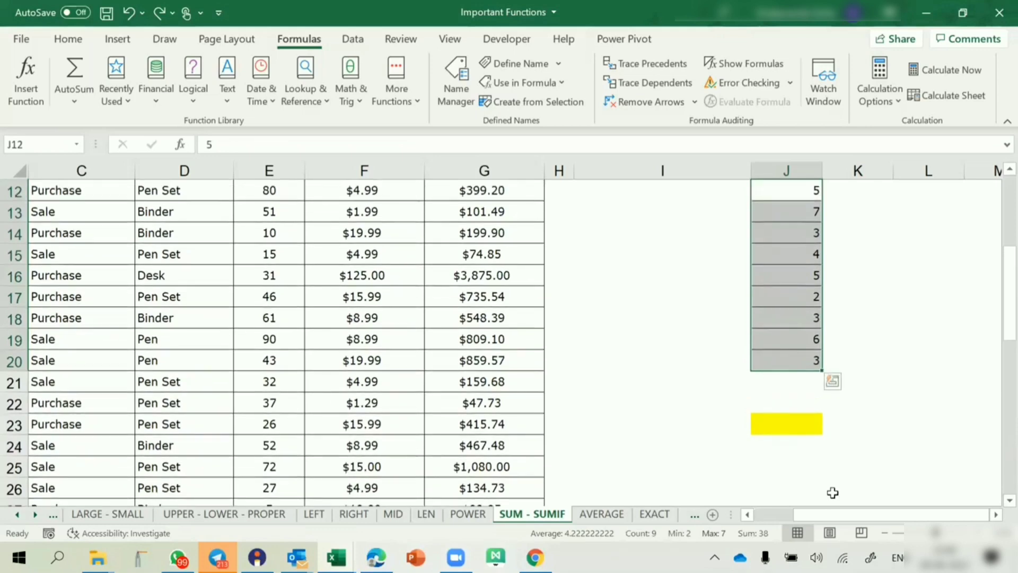
scroll(832, 491, up, 1)
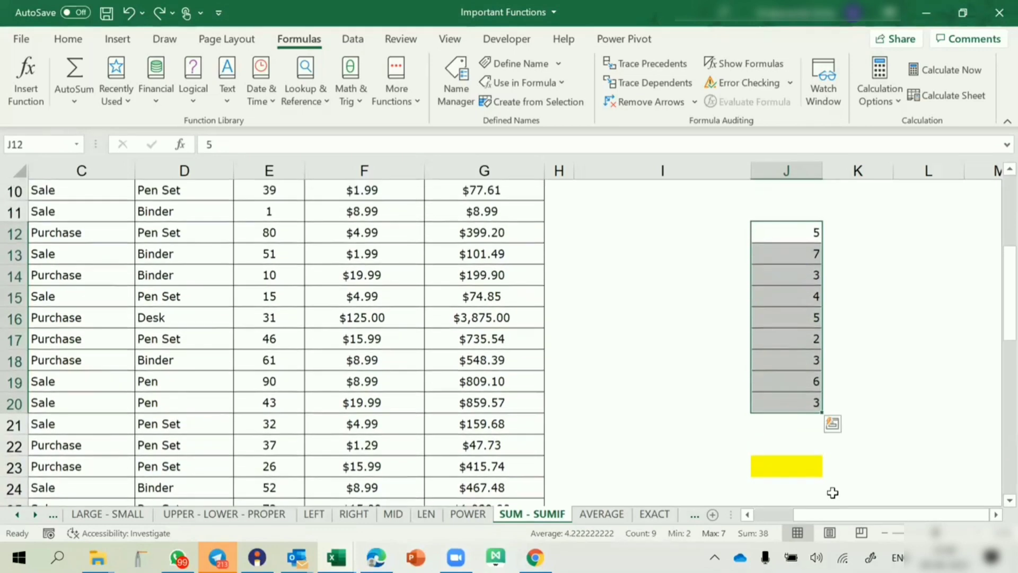
click(779, 465)
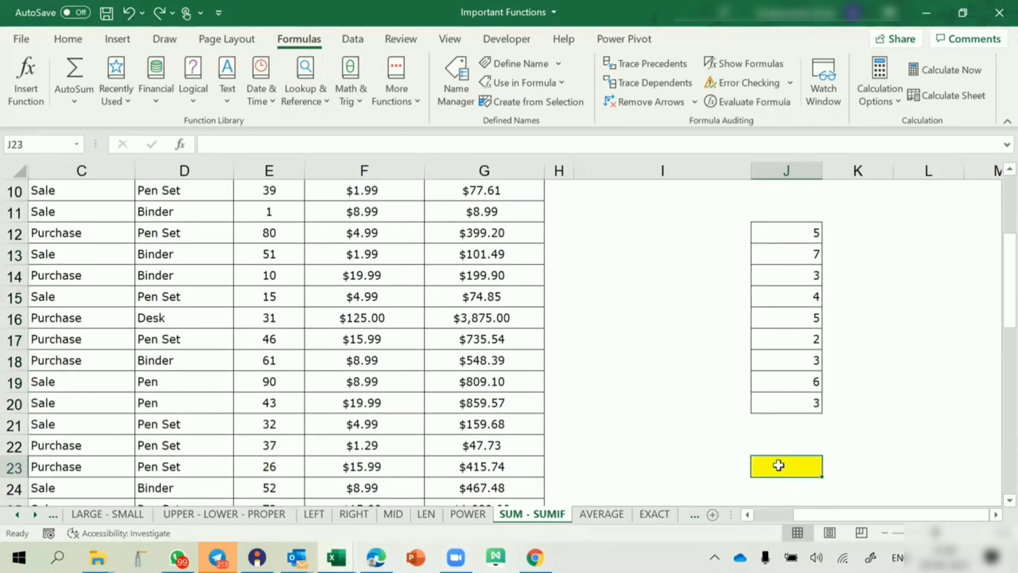
drag(799, 234, 790, 416)
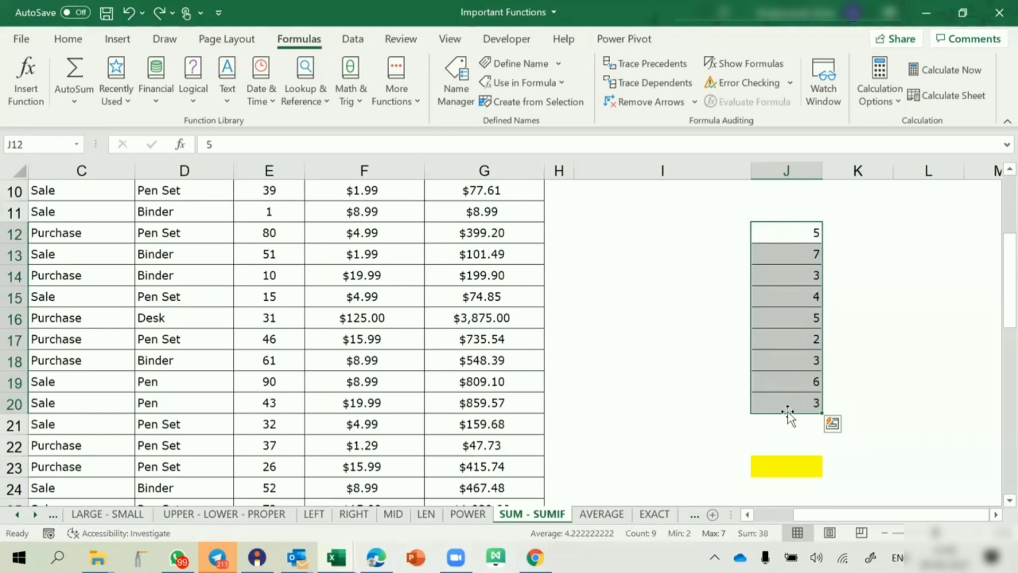
click(788, 466)
text(=sumif)
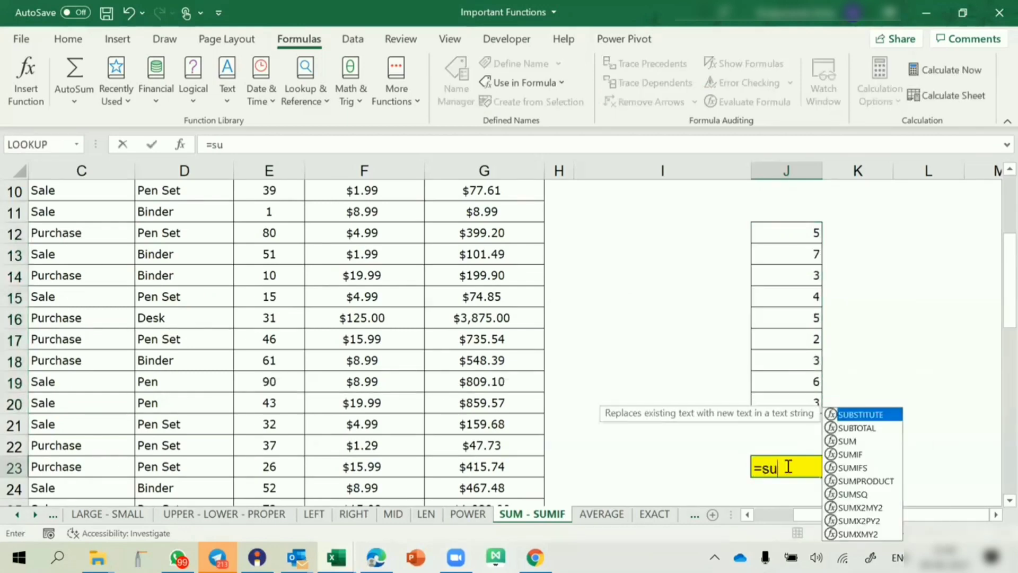
key(Tab)
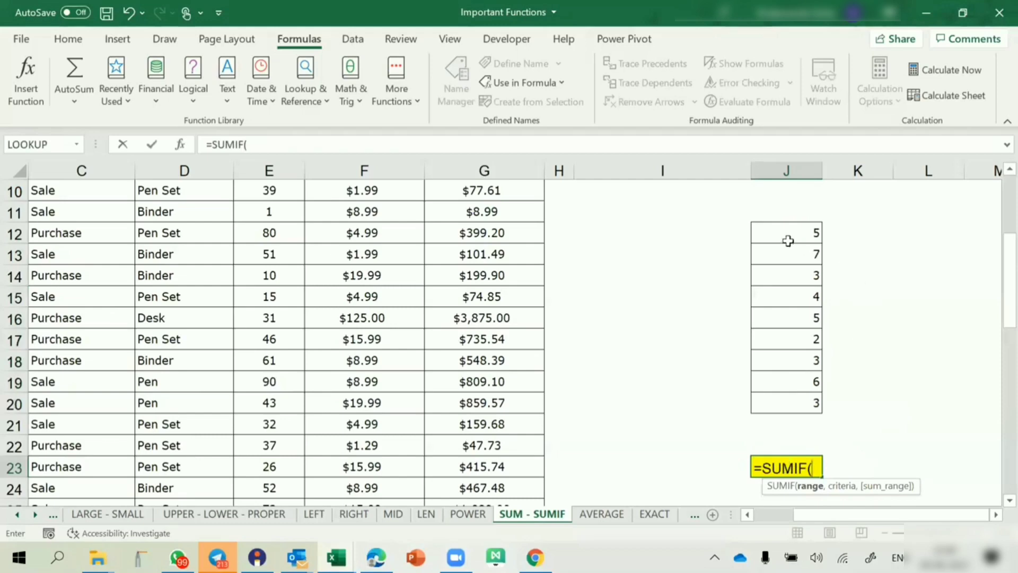
drag(789, 231, 803, 406)
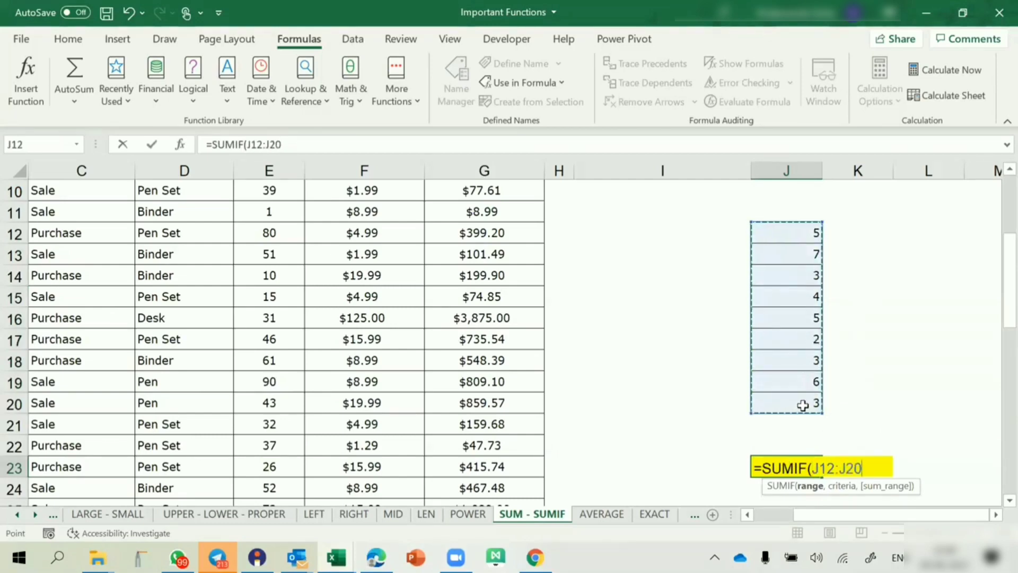
- Give the J23 SUMIF formula the criterion ">5" and the sum range J12:J20, and complete it
text(,">)
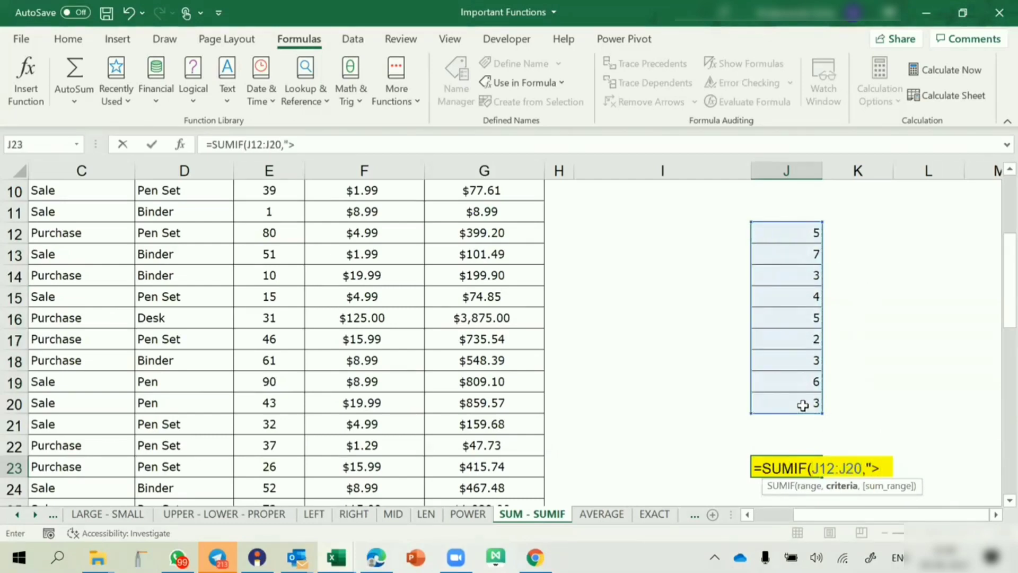
text(5",)
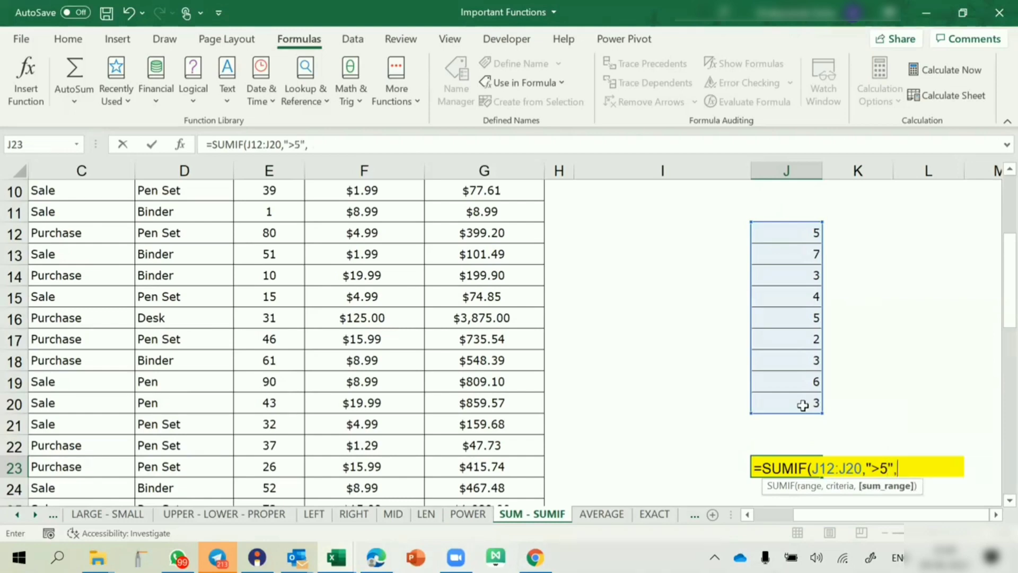
drag(809, 230, 819, 321)
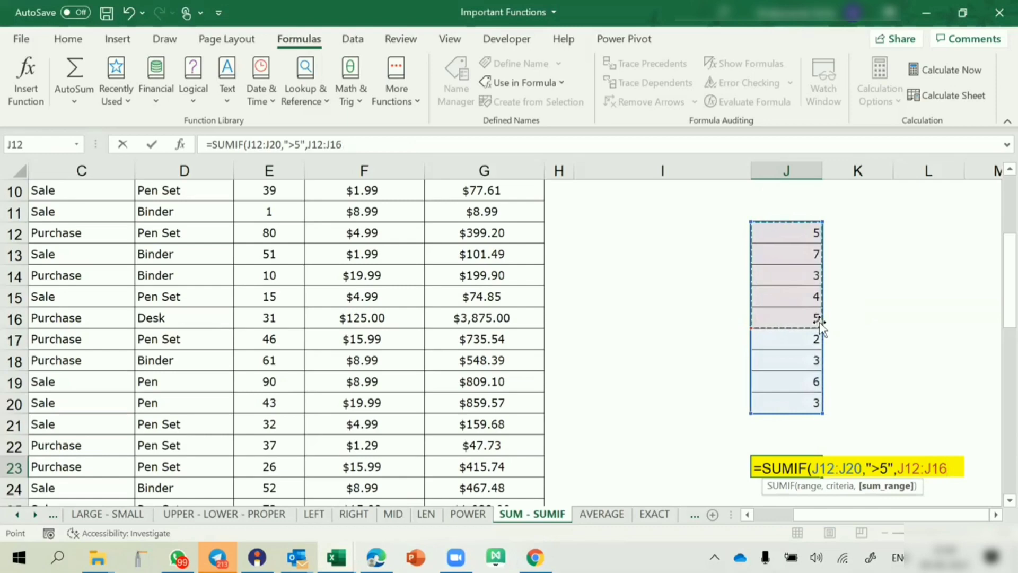
drag(768, 232, 802, 401)
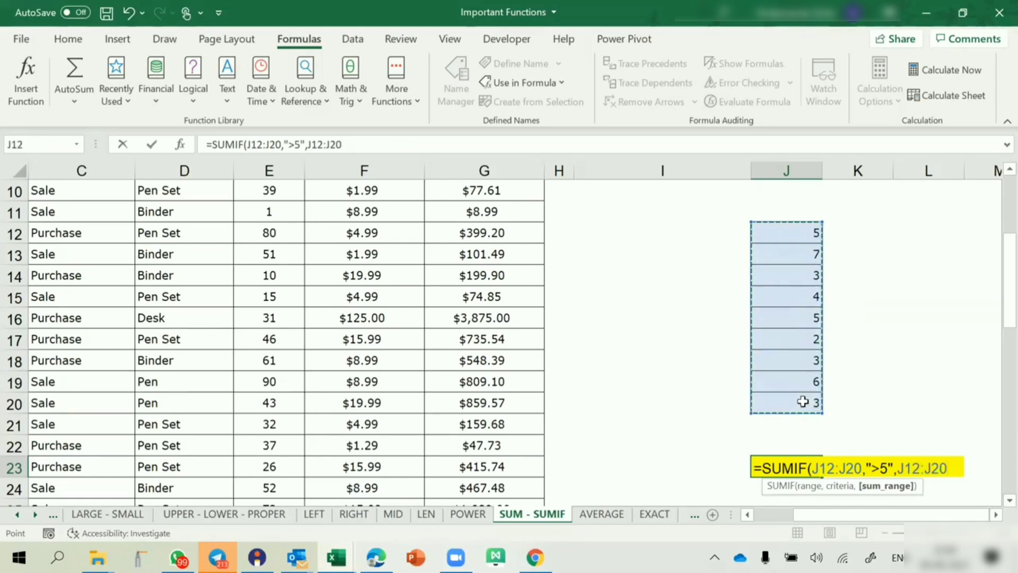
key(Return)
key(Up)
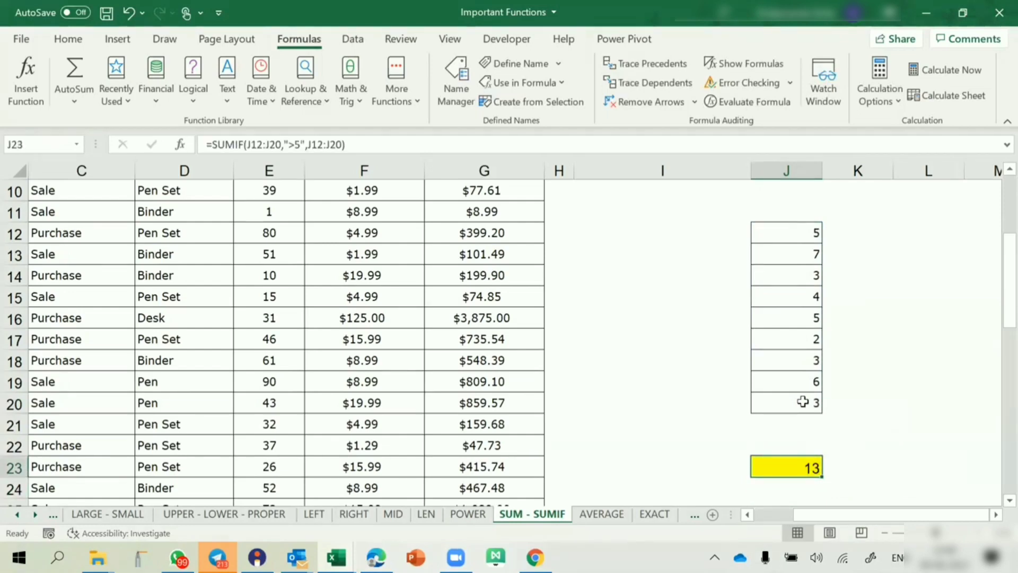
- Start a second SUMIF formula in J24, using J12:J20 as its range
scroll(802, 402, down, 2)
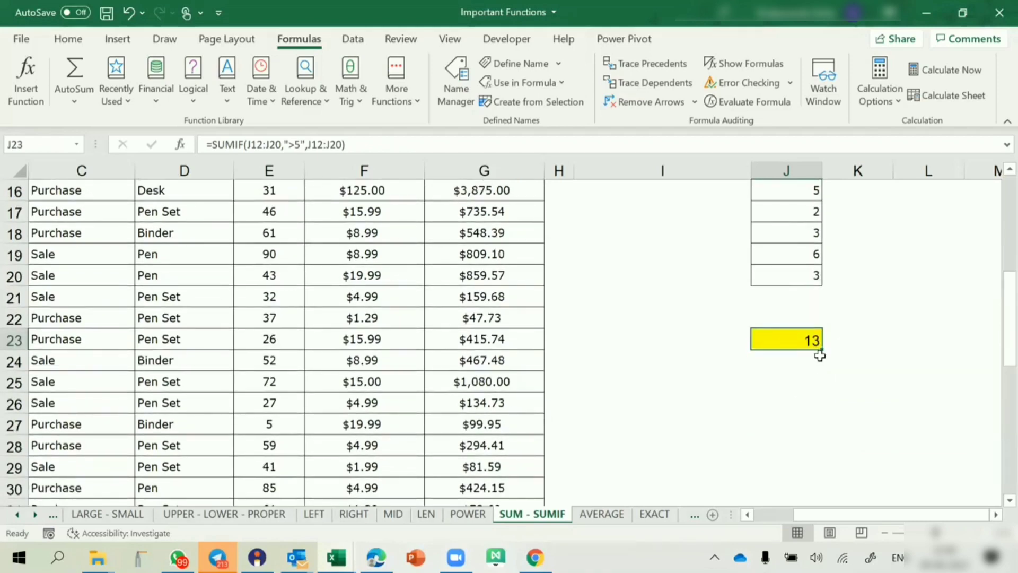
click(796, 358)
text(=sumif)
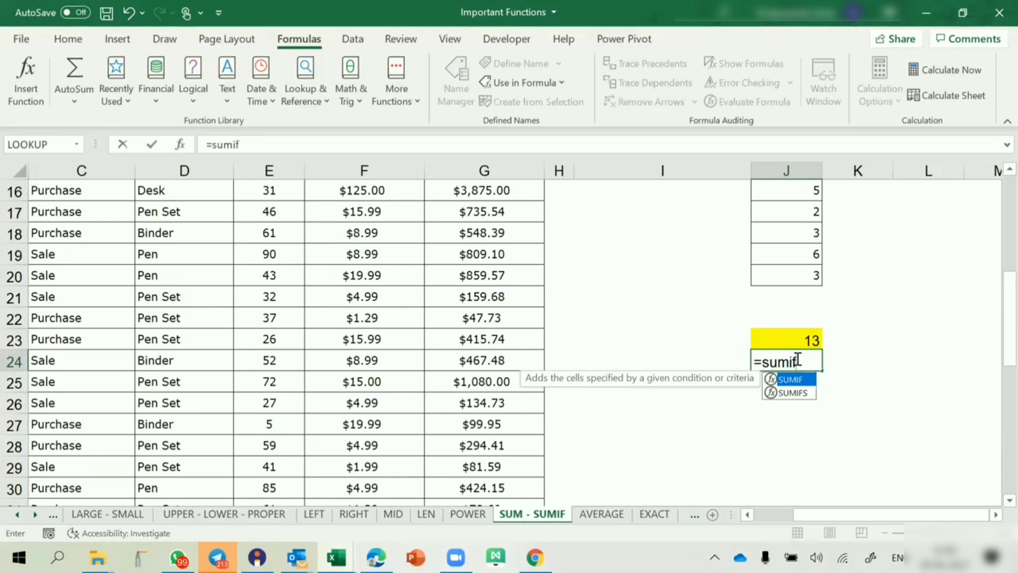
key(Tab)
scroll(796, 357, up, 2)
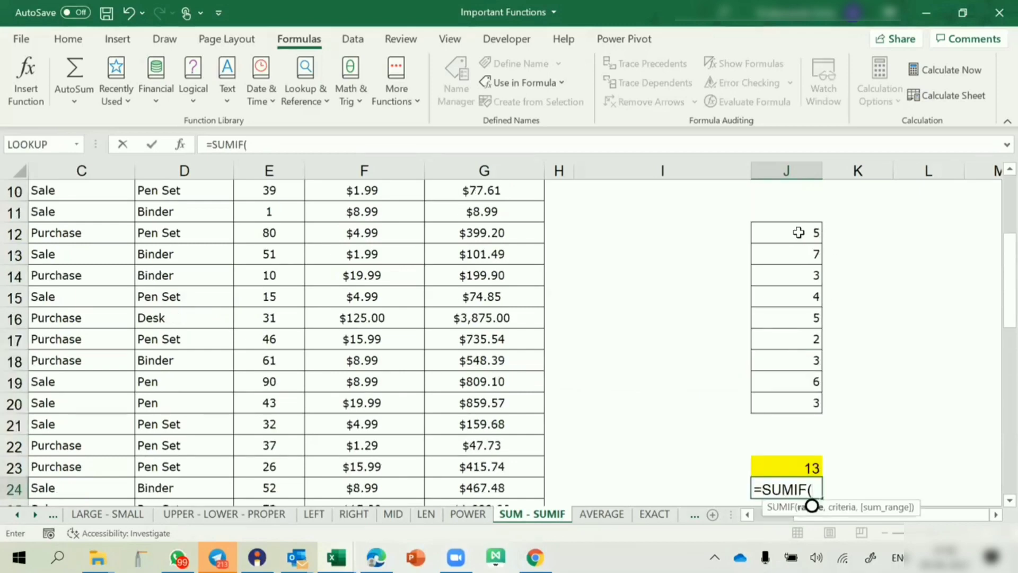
drag(796, 233, 803, 414)
text(,)
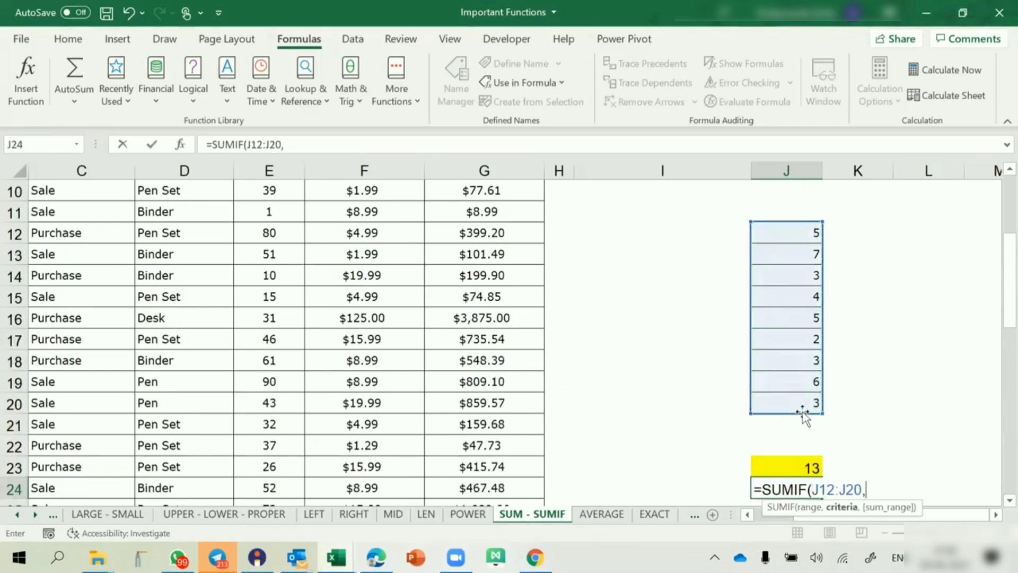
- Enter the criterion ">5" in the J24 SUMIF formula and complete it without a sum range
text(">5")
scroll(803, 412, down, 4)
click(907, 230)
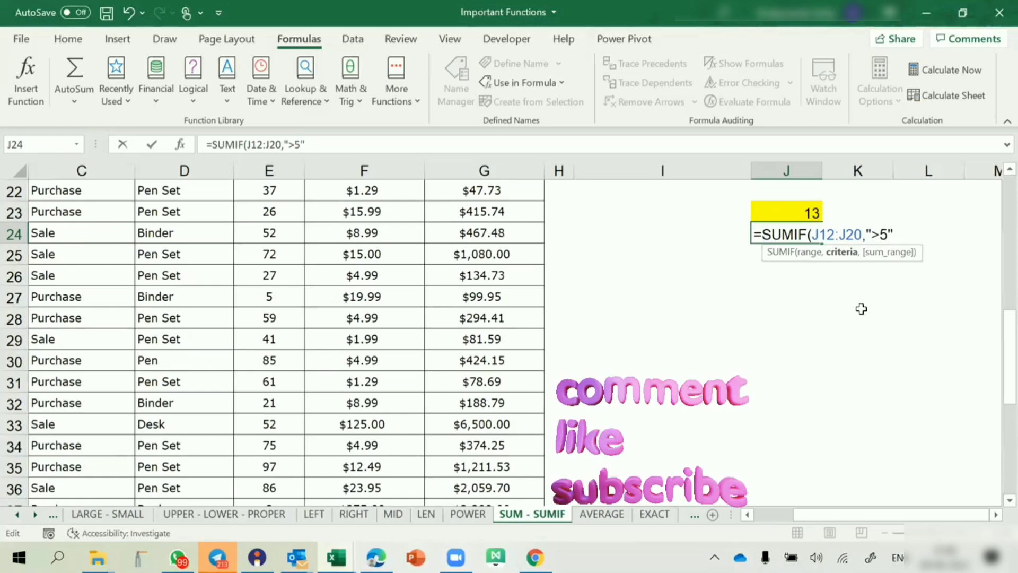
scroll(861, 308, up, 1)
scroll(862, 309, up, 3)
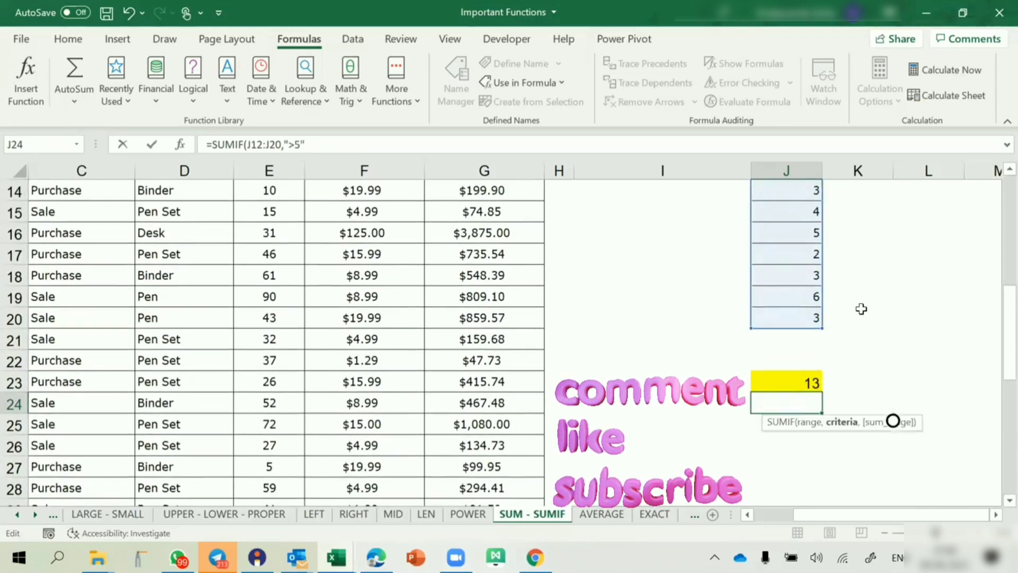
scroll(783, 264, down, 1)
scroll(783, 264, down, 1)
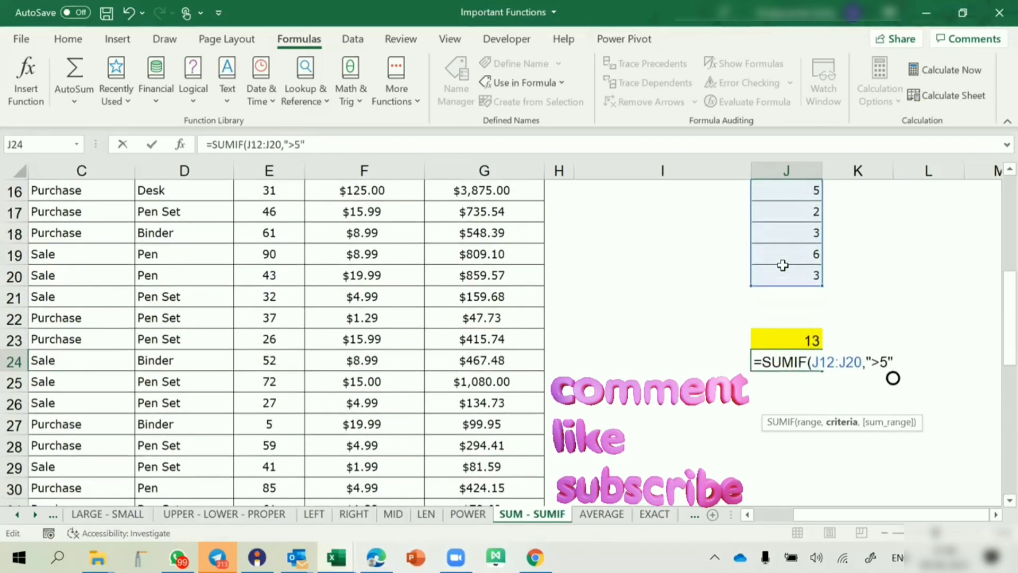
text())
key(Return)
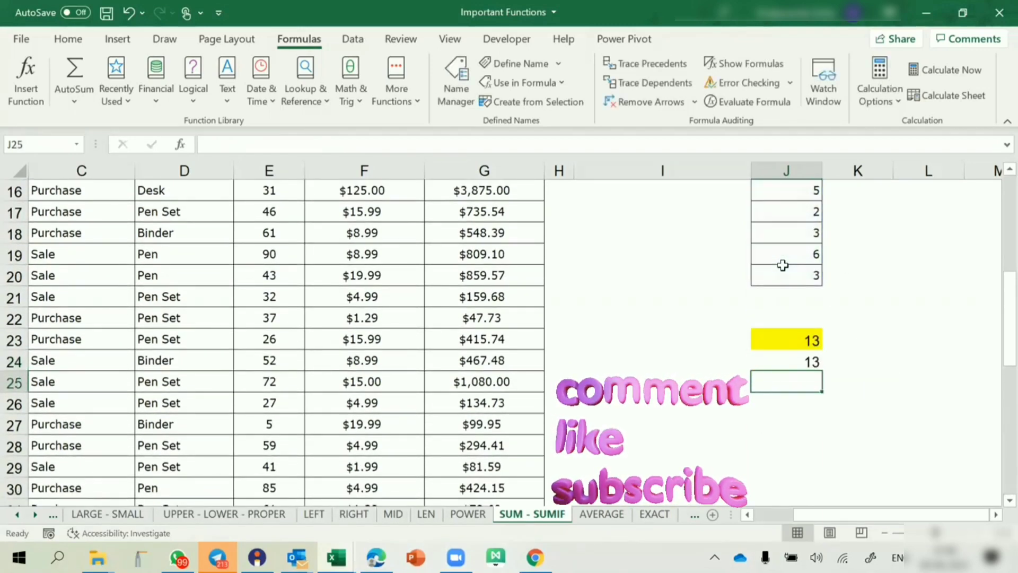
- Try adding a comma after the ">5" criterion in J24's SUMIF formula to open the optional sum_range argument
double_click(777, 363)
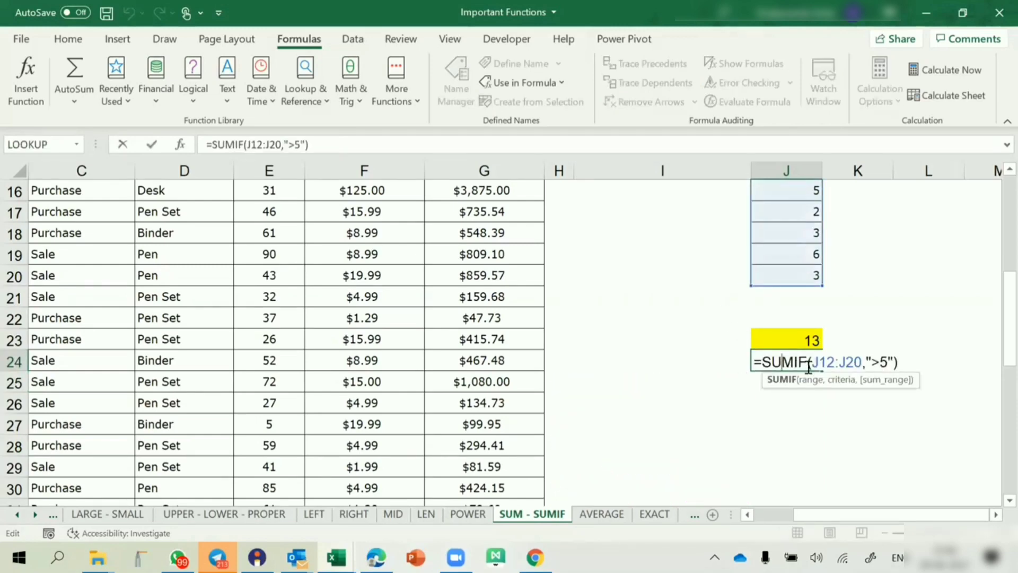
click(893, 362)
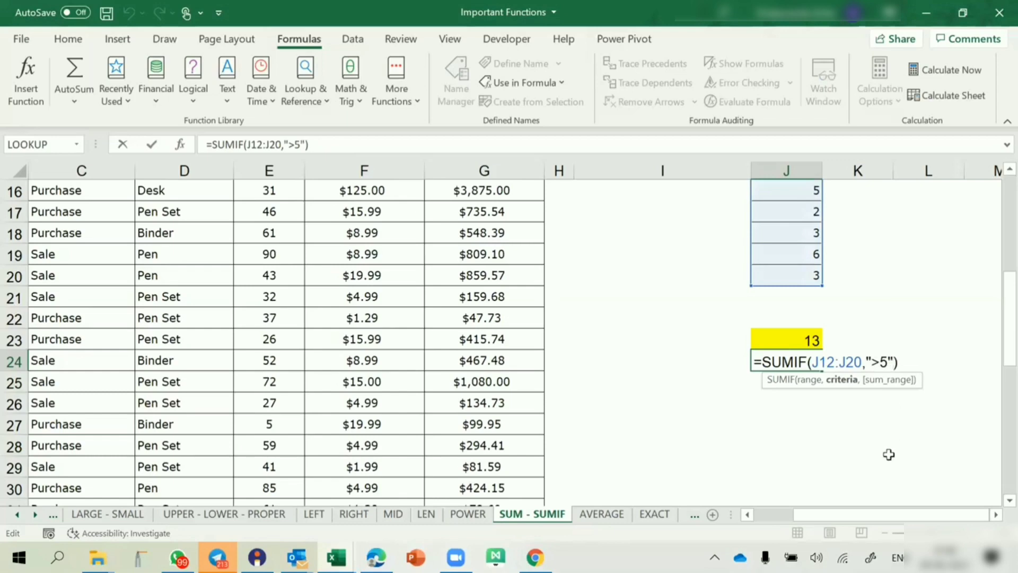
text(,)
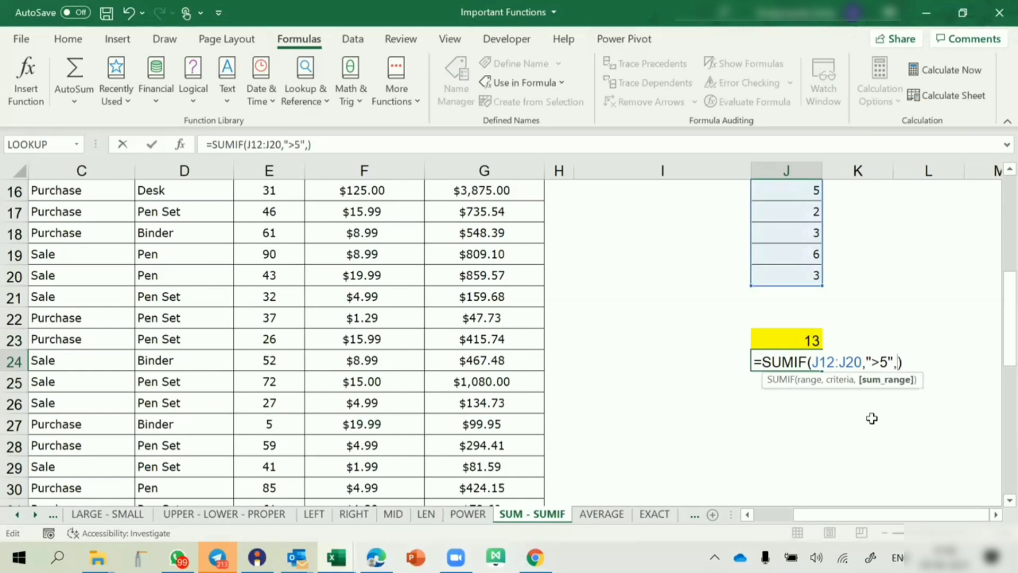
key(Return)
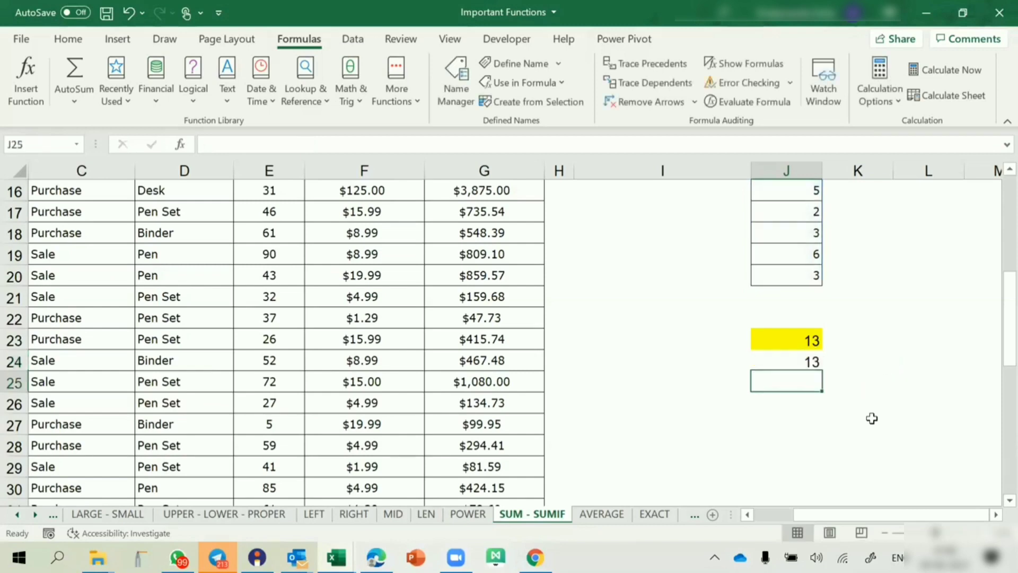
- Compare the SUMIF formulas in J23 and J24, and examine the ranges used by the formula in J2
click(798, 343)
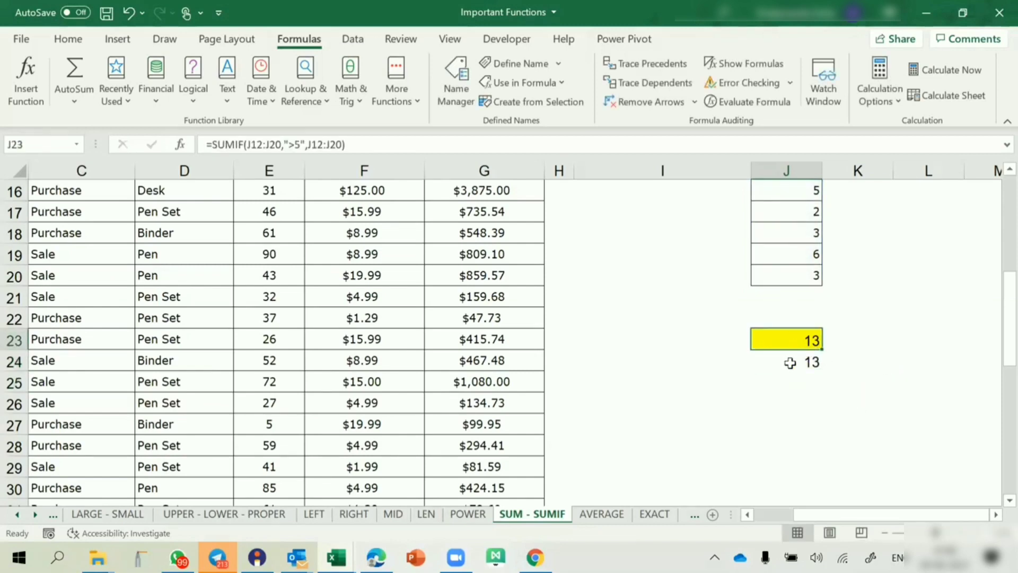
click(790, 363)
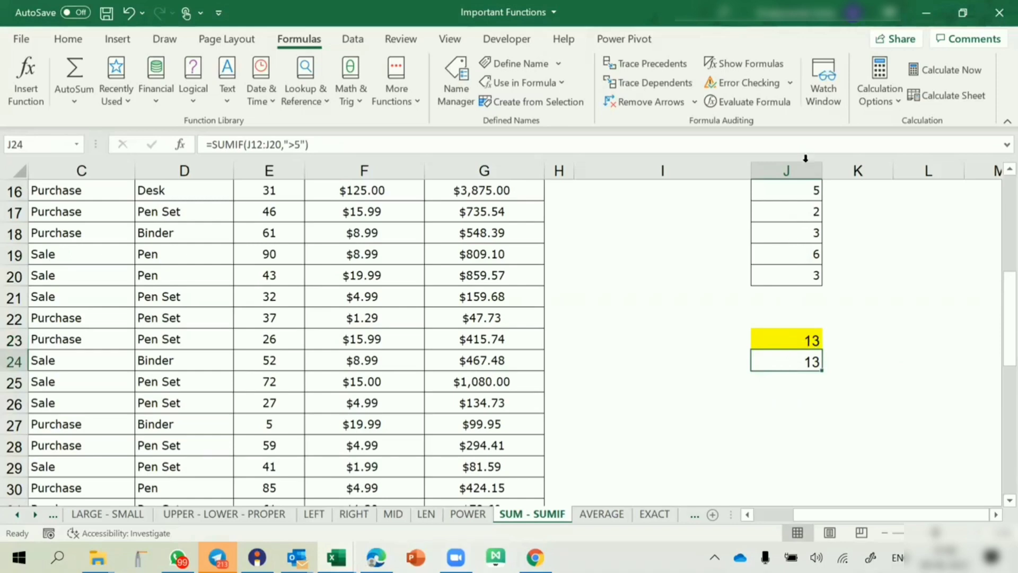
double_click(770, 362)
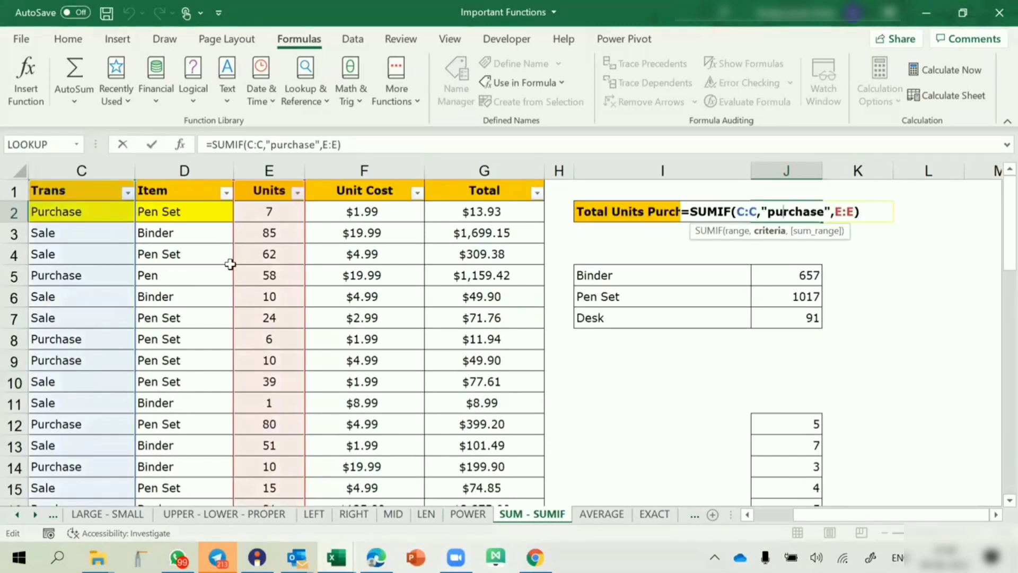
key(ctrl+Return)
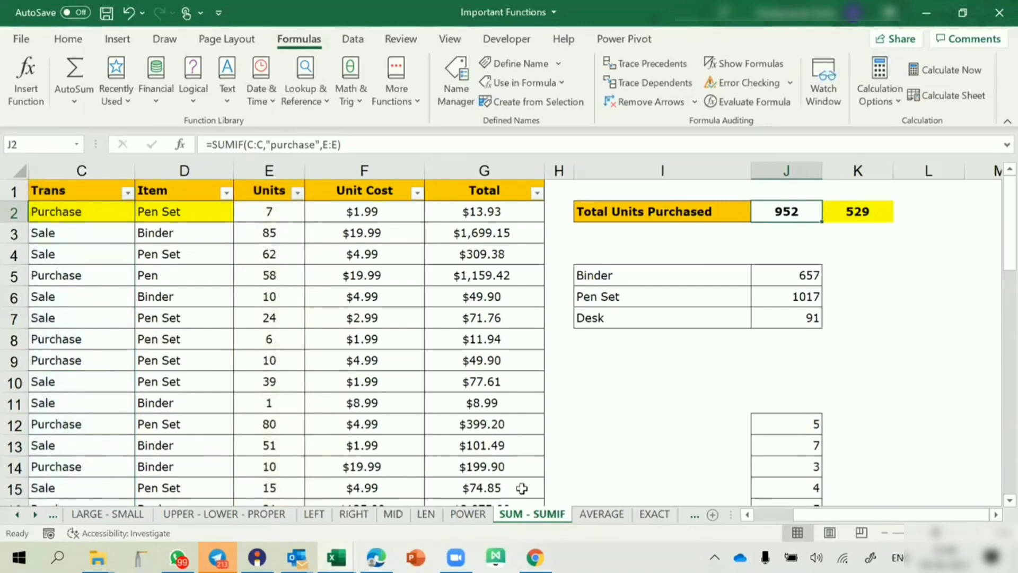
- Clear the contents of column H on the AVERAGE sheet
click(590, 515)
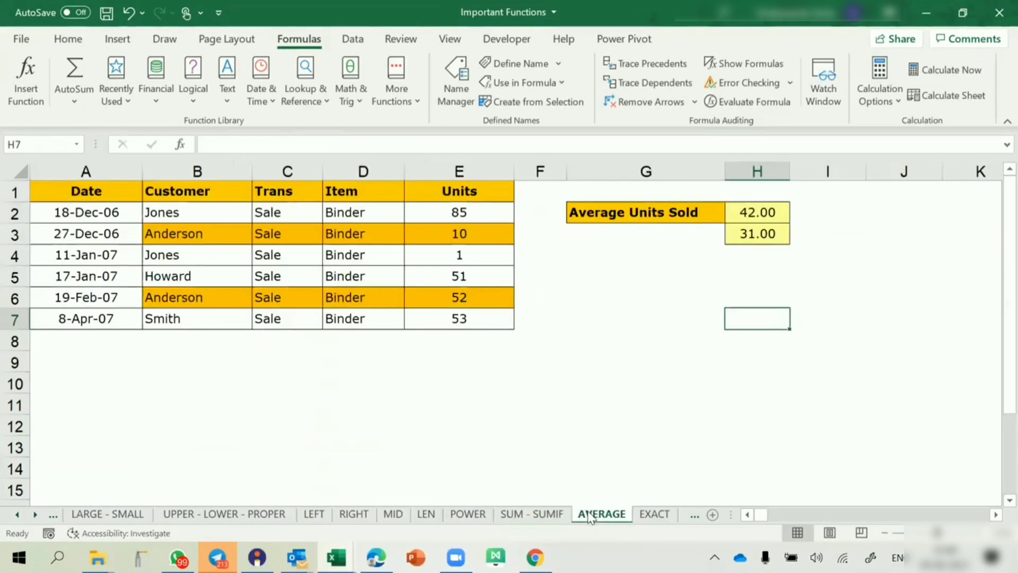
click(743, 170)
key(Delete)
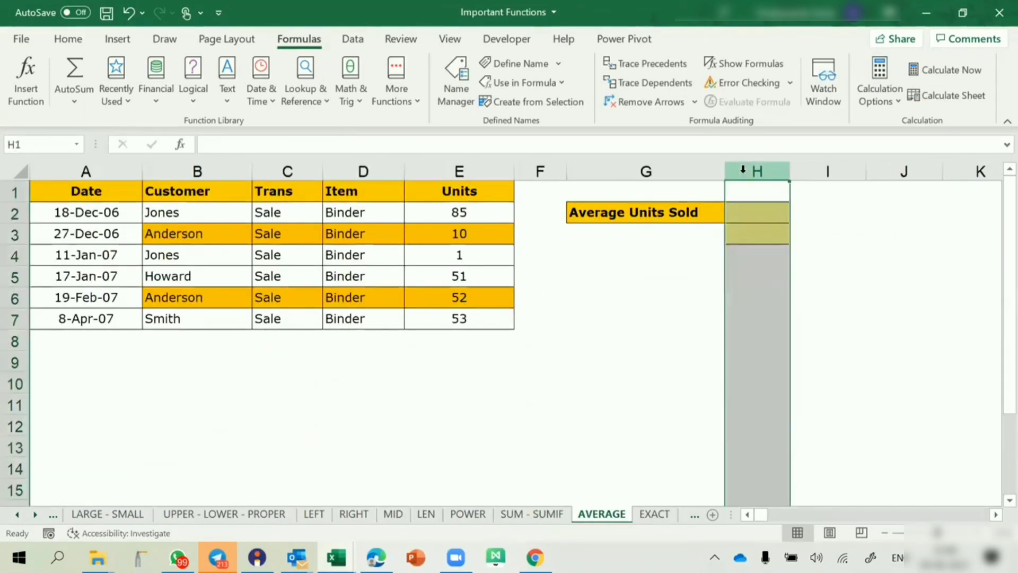
- Enter an AVERAGE formula in H2 for the units in E2:E7
click(457, 169)
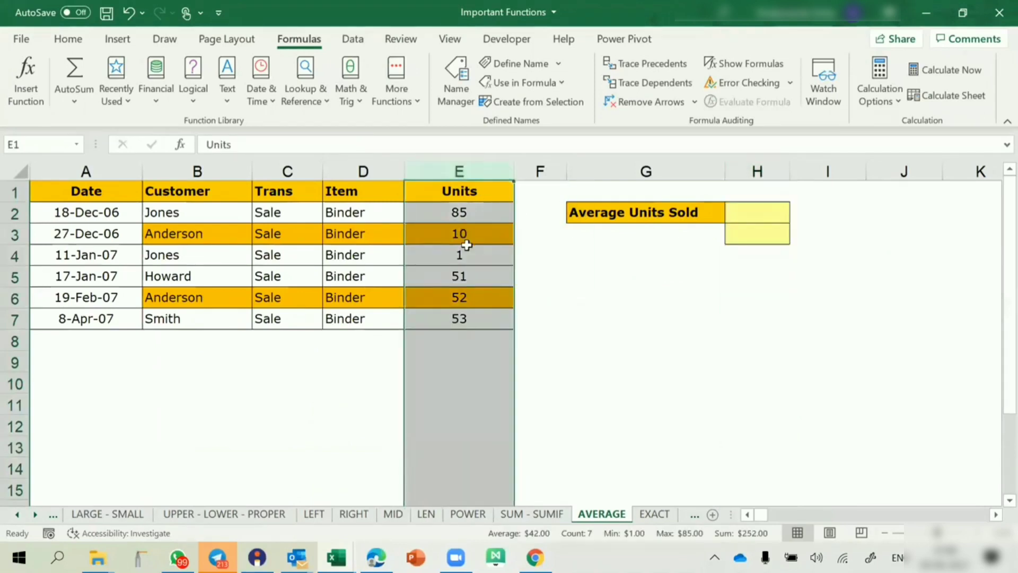
click(747, 211)
text(=averag)
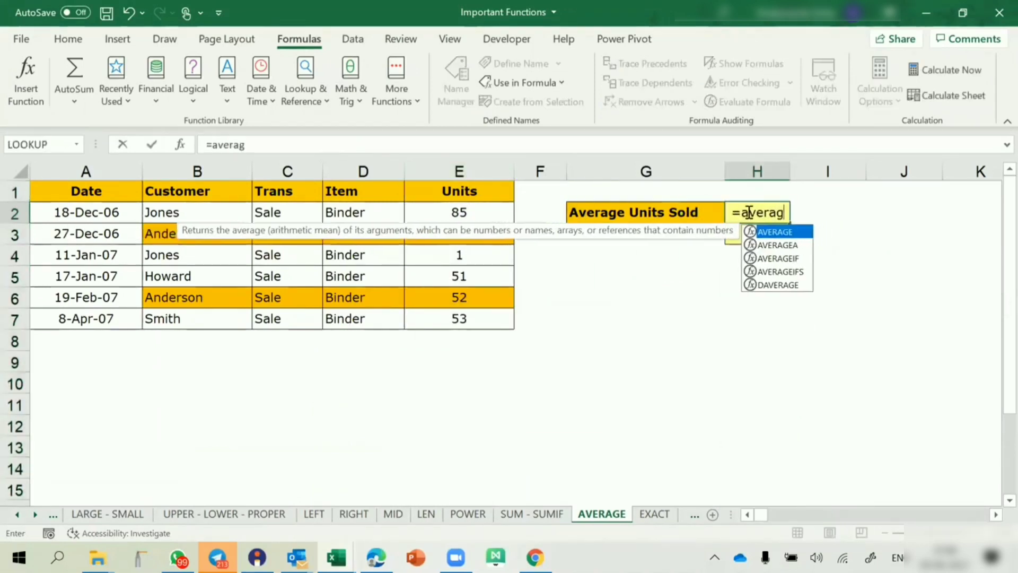
key(Tab)
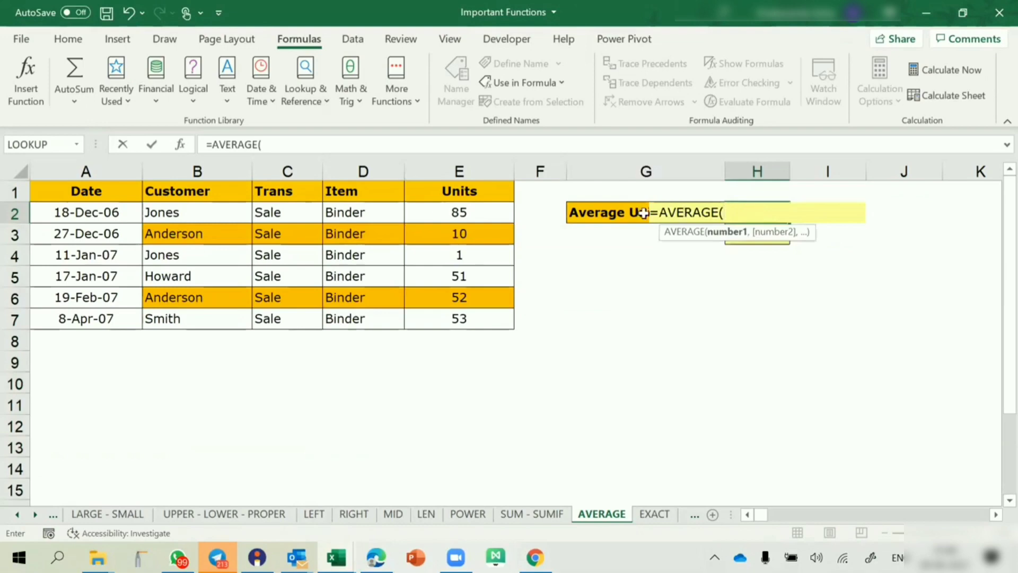
drag(503, 212, 485, 314)
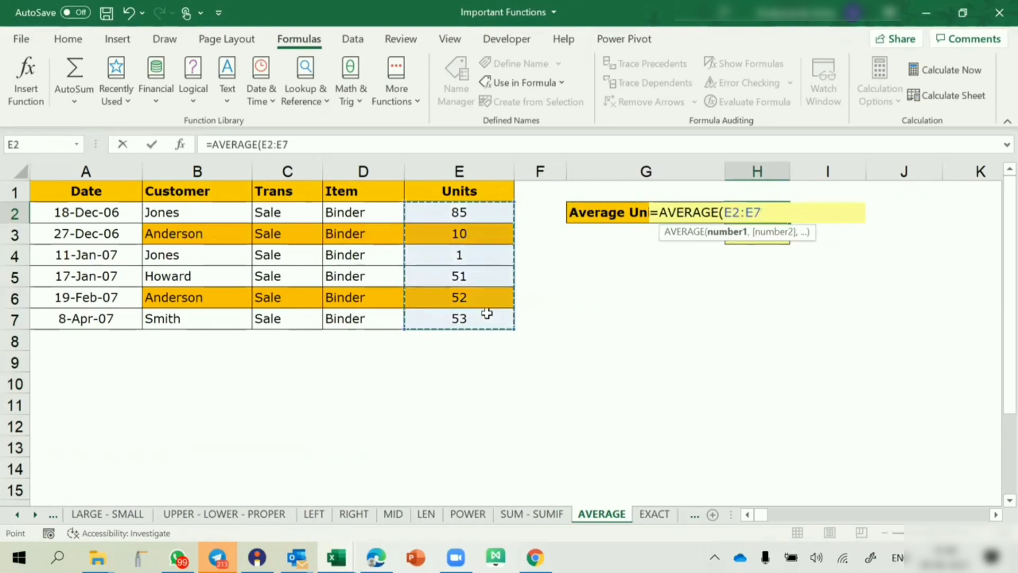
key(Return)
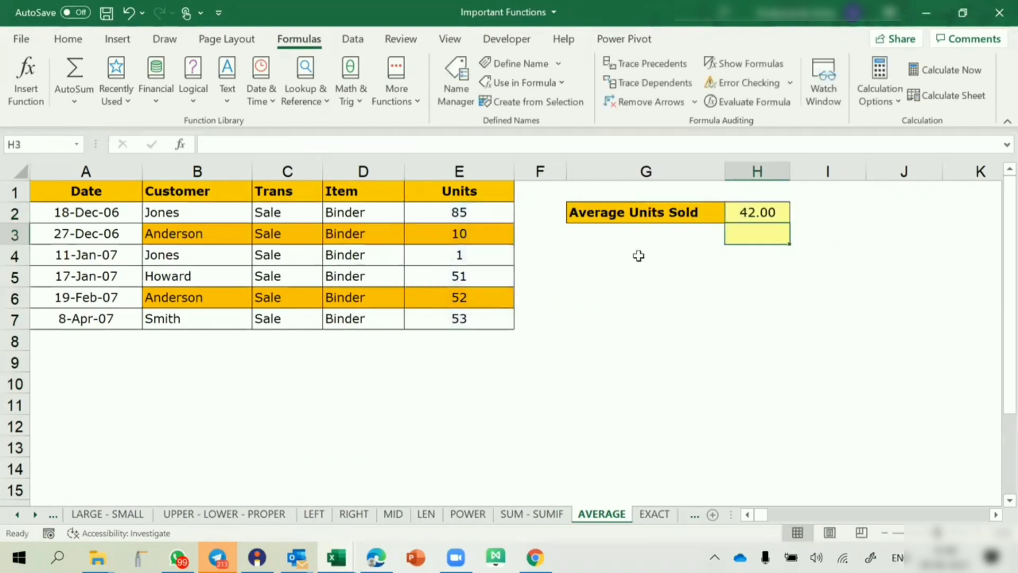
- Start an AVERAGEIF formula in H3 with the customer cells B2:B7 as its range
click(191, 231)
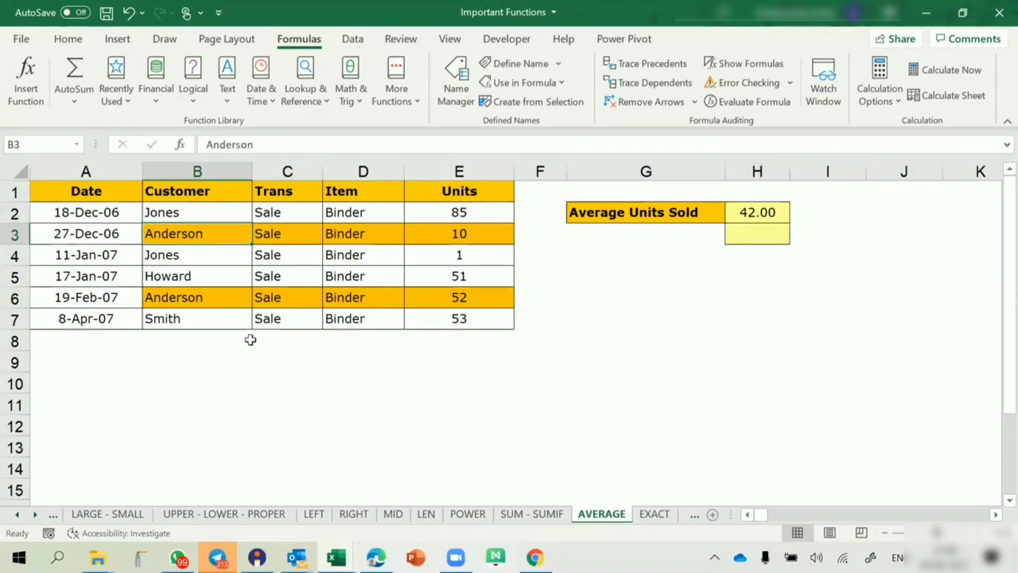
click(746, 237)
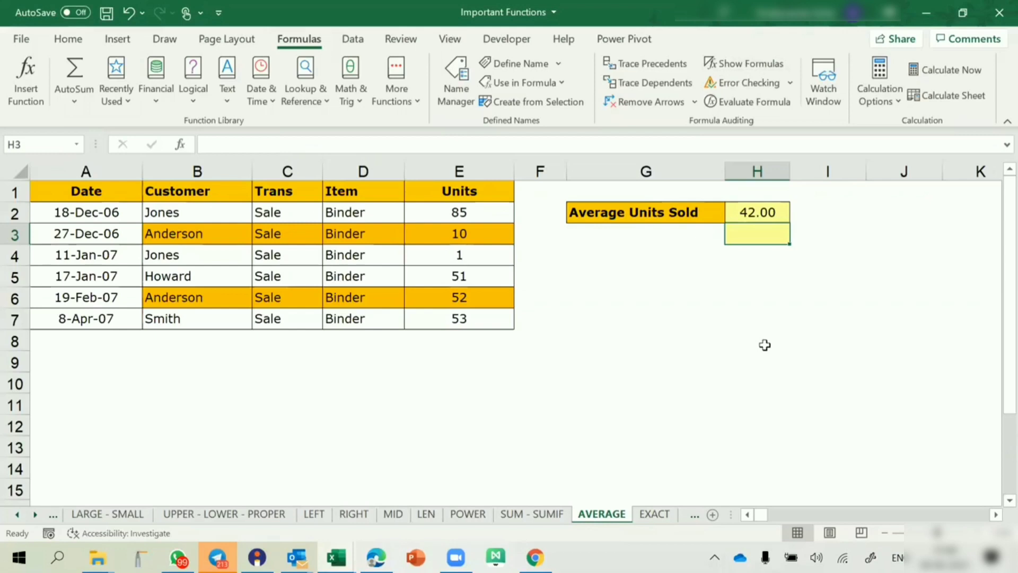
text(=aver)
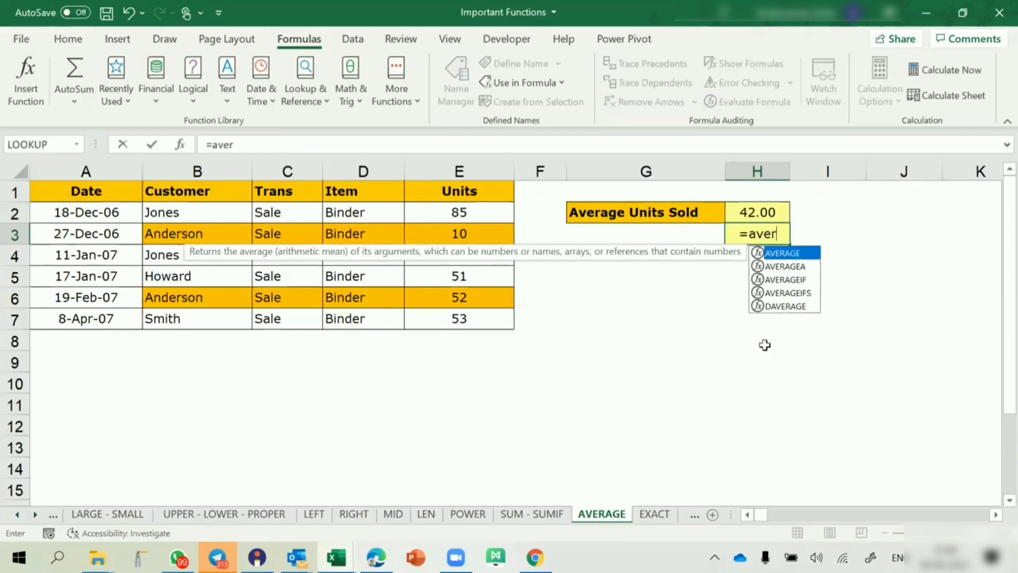
key(Down)
key(Down)
key(Tab)
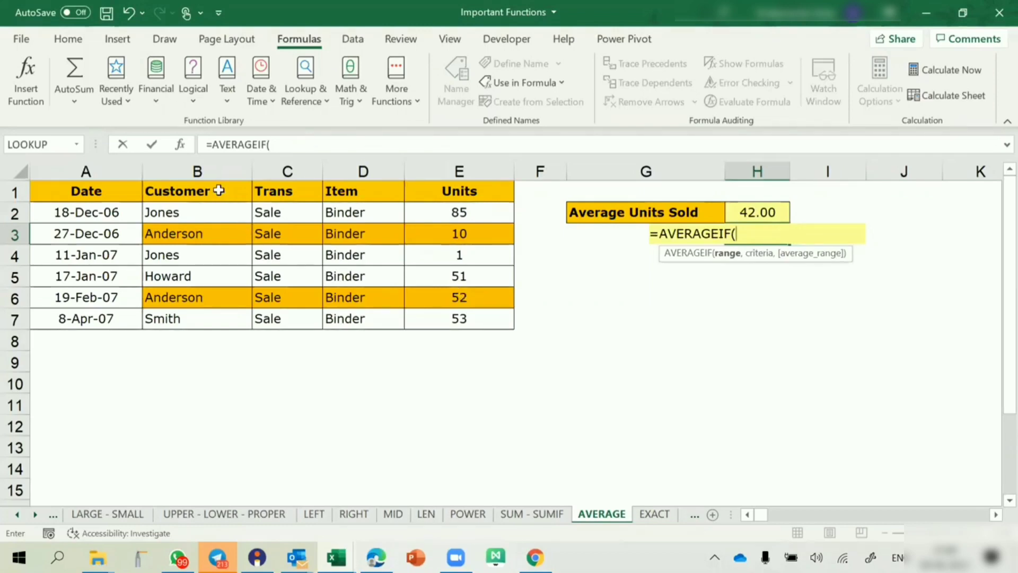
drag(212, 190, 206, 313)
drag(216, 212, 208, 309)
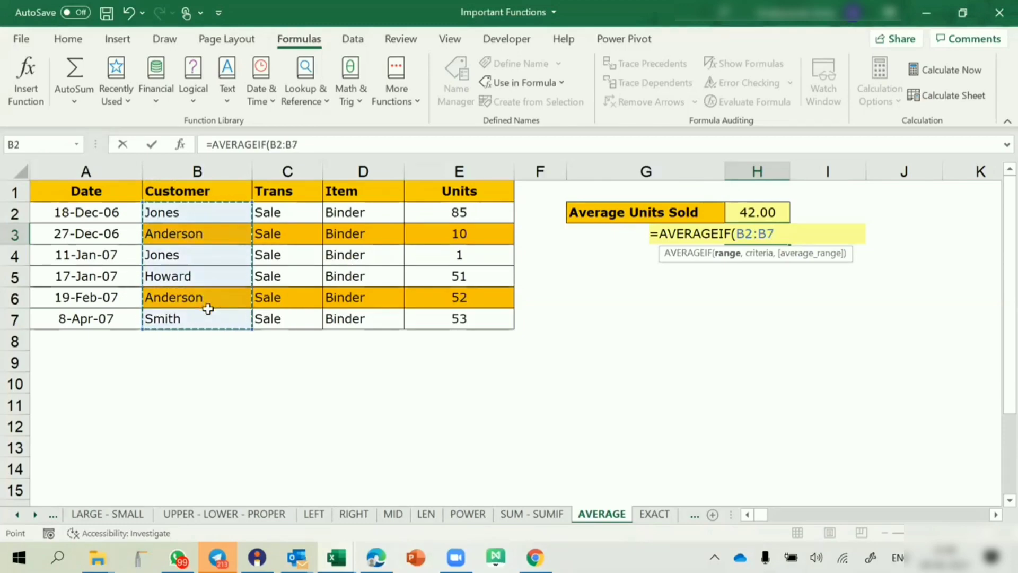
- Complete the H3 AVERAGEIF formula with the highlighted customer's name as the criterion and E2:E7 as the average range
text(,"ander)
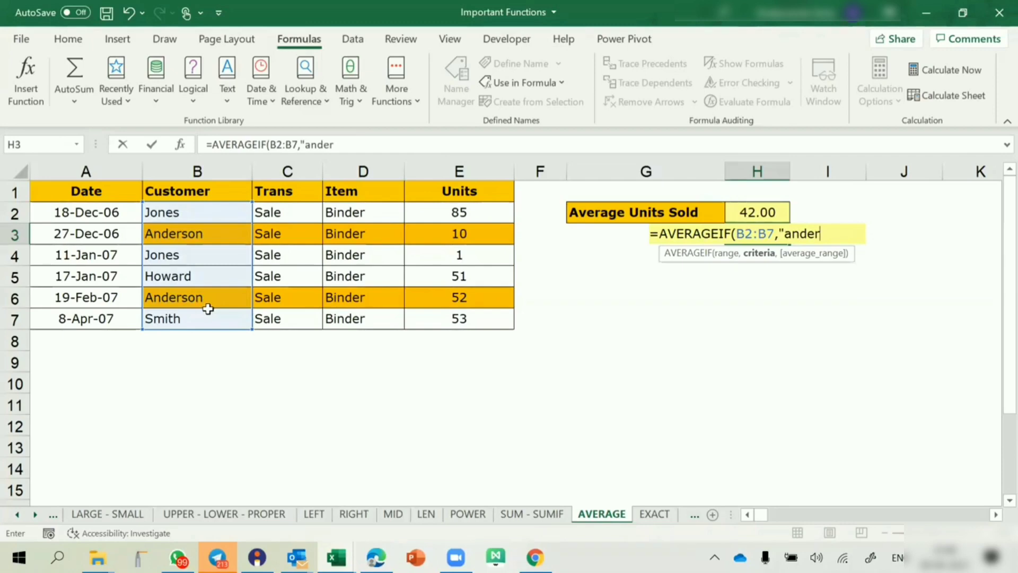
text(son)
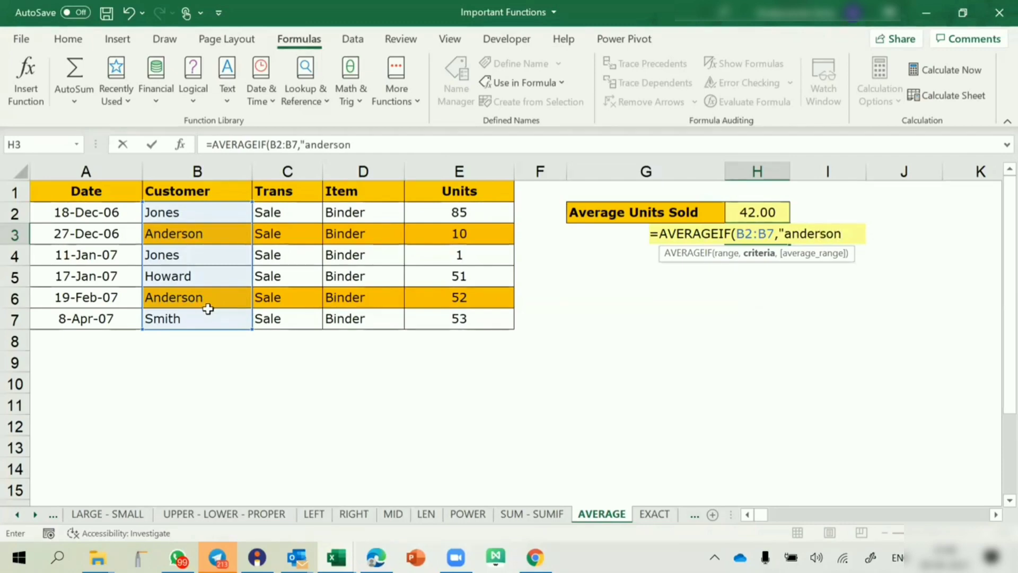
text(",)
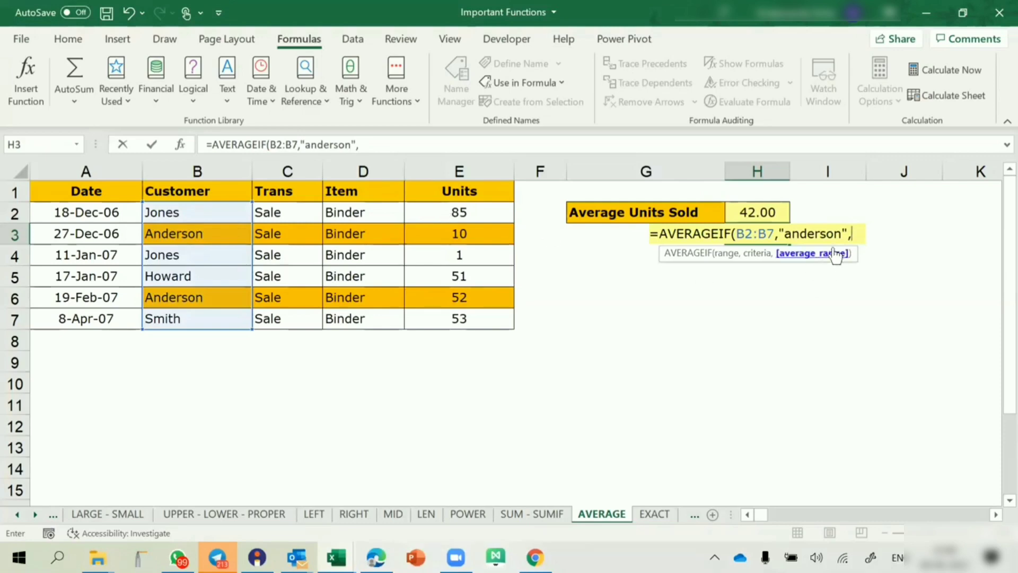
drag(453, 211, 455, 315)
key(Return)
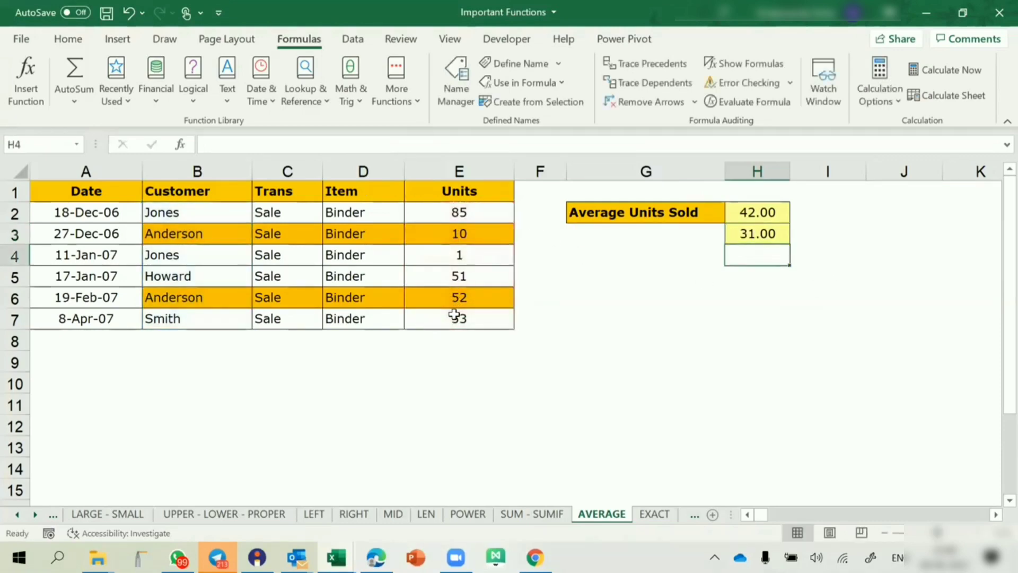
- Examine the highlighted customer's Units entries in E6 and E3 that feed the H3 average
key(Up)
click(449, 297)
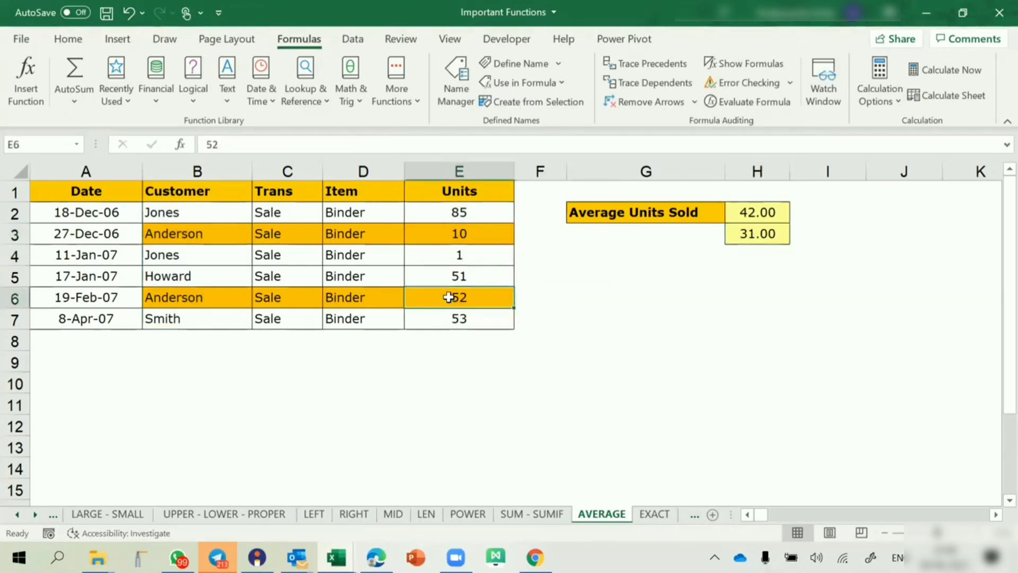
click(463, 237)
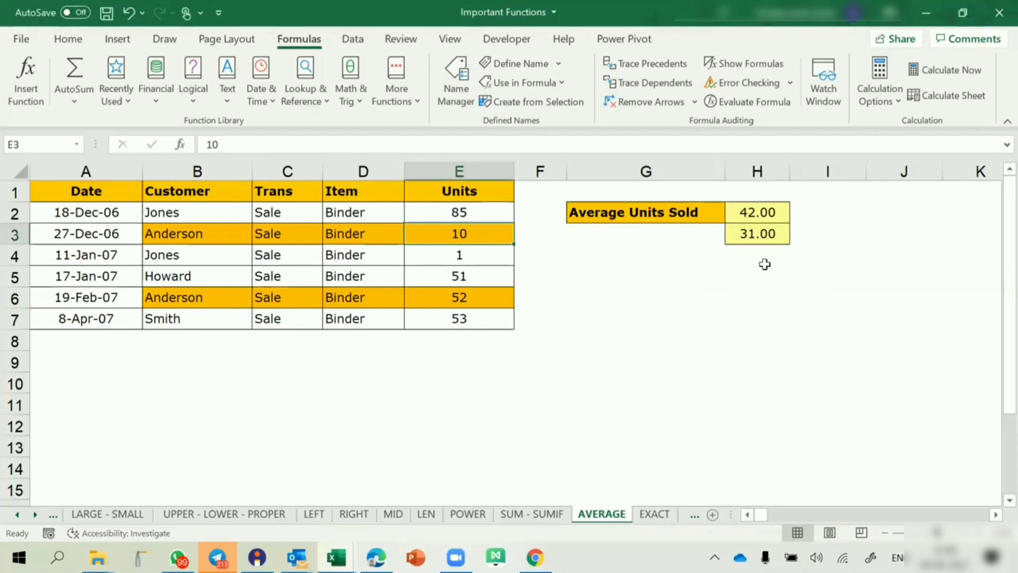
- Try changing the AVERAGEIF function in H3 to AVERAGEIFS
click(756, 229)
double_click(756, 229)
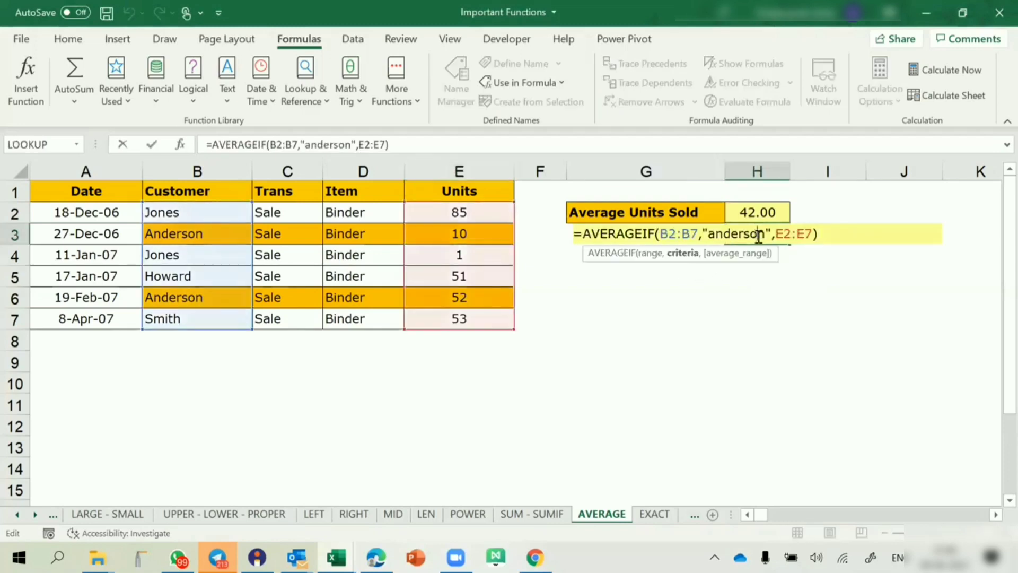
click(655, 236)
text(s)
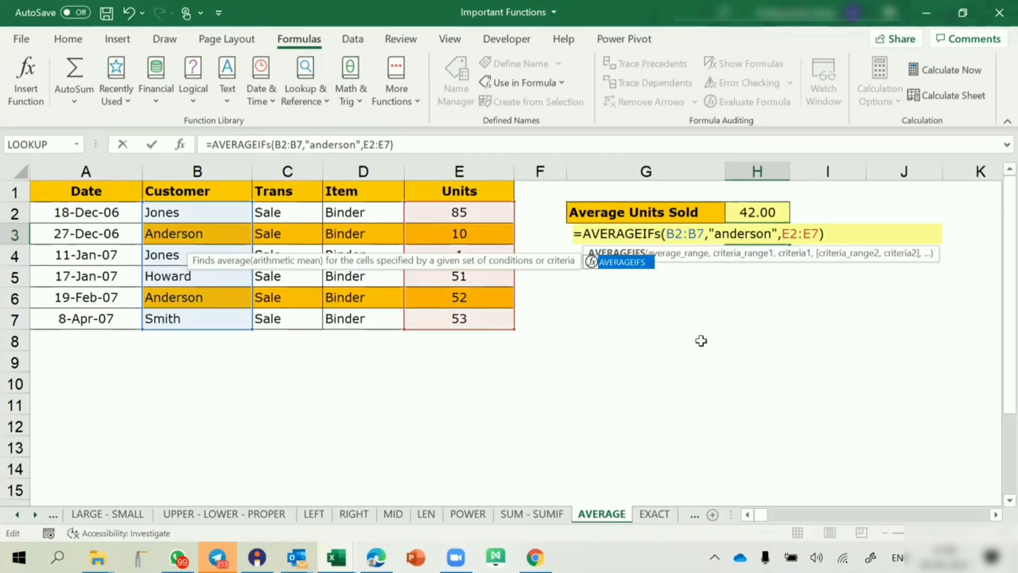
key(ctrl+Return)
key(Escape)
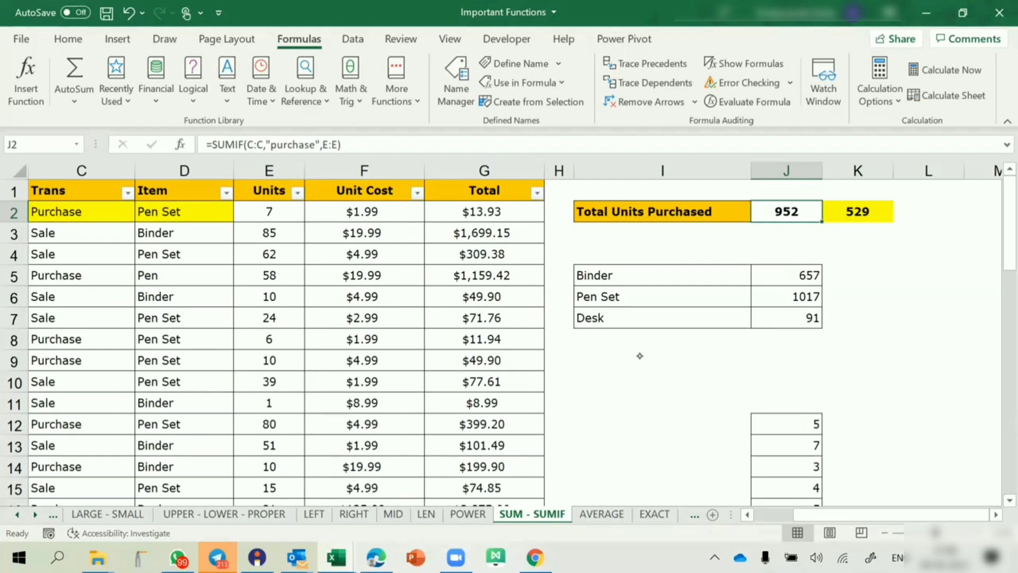
- Handwrite 255/2 = 127 in ink with plus, equals and minus signs below the item totals on the SUM - SUMIF sheet
mouse_move(589, 387)
mouse_down()
mouse_move(618, 382)
mouse_move(645, 406)
mouse_move(683, 369)
mouse_move(677, 390)
mouse_up()
drag(670, 353, 704, 340)
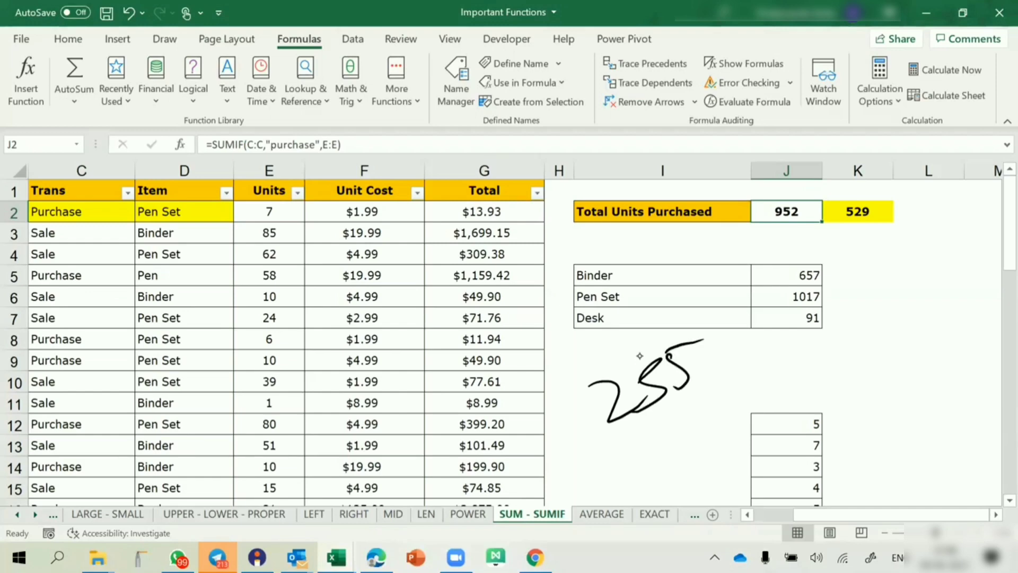
mouse_move(784, 384)
mouse_down()
mouse_move(861, 354)
mouse_move(812, 405)
mouse_move(874, 378)
mouse_up()
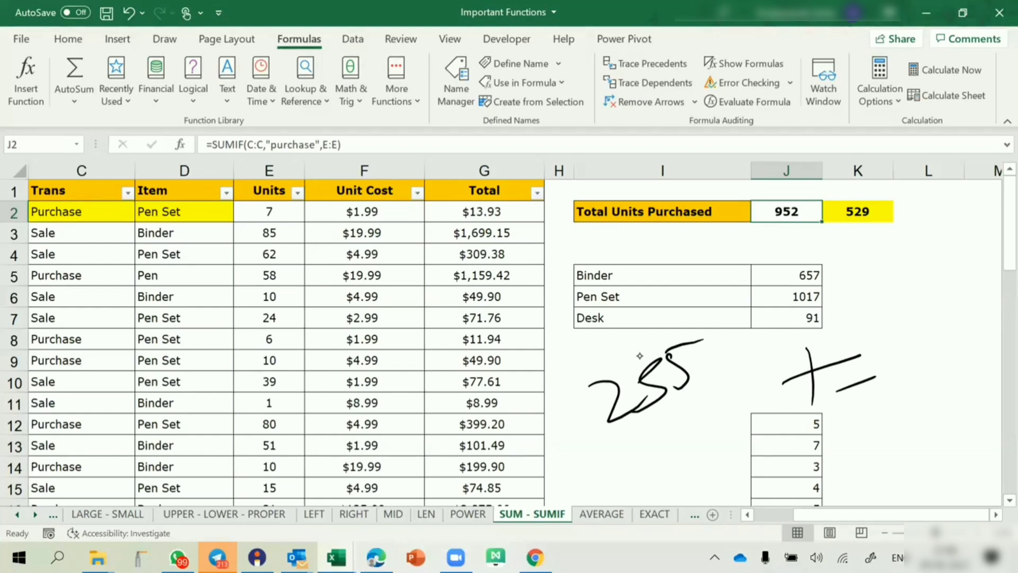
drag(599, 480, 691, 434)
drag(717, 307, 675, 483)
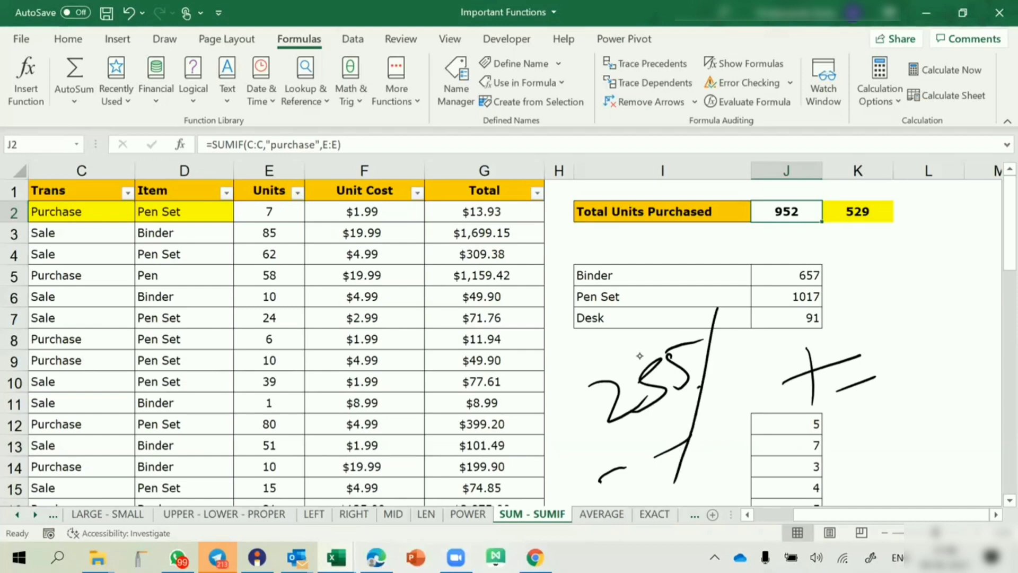
drag(699, 389, 770, 411)
drag(854, 306, 891, 302)
drag(860, 336, 904, 318)
mouse_move(911, 289)
mouse_down()
mouse_move(918, 337)
mouse_move(976, 317)
mouse_up()
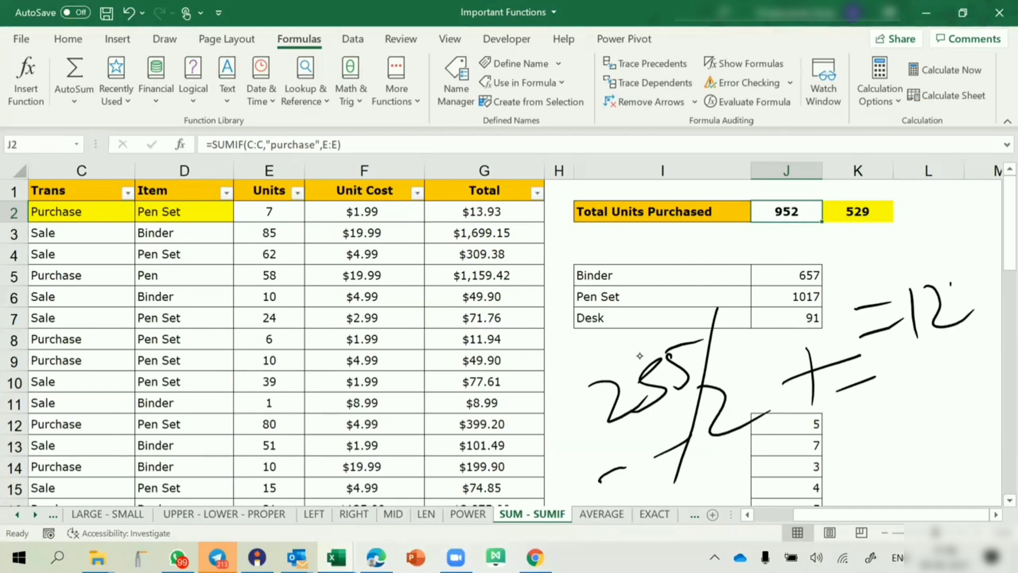
mouse_move(950, 281)
mouse_down()
mouse_move(966, 319)
mouse_move(977, 297)
mouse_up()
- Delete the handwritten ink notes from the SUM - SUMIF sheet
click(680, 386)
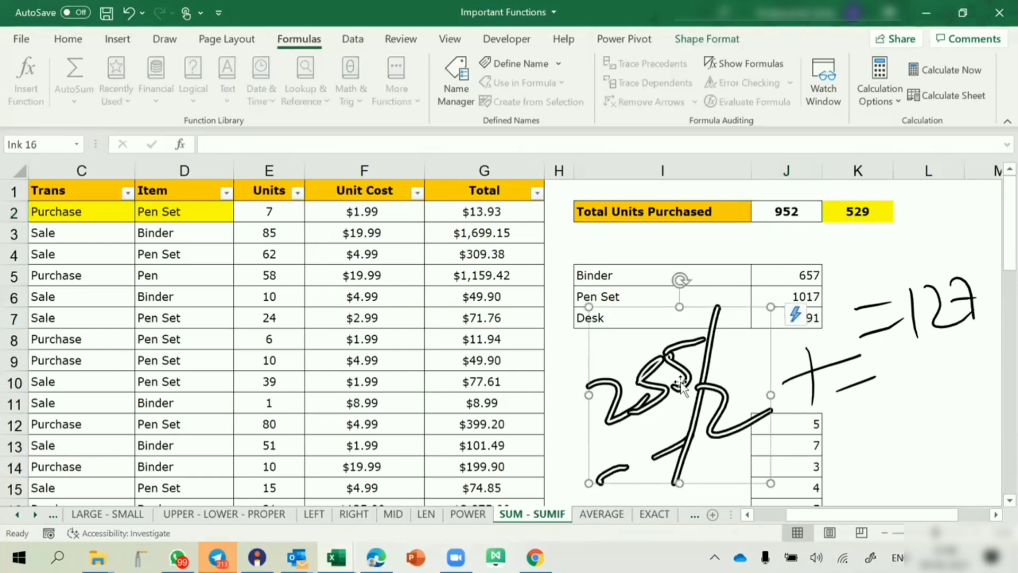
key(Delete)
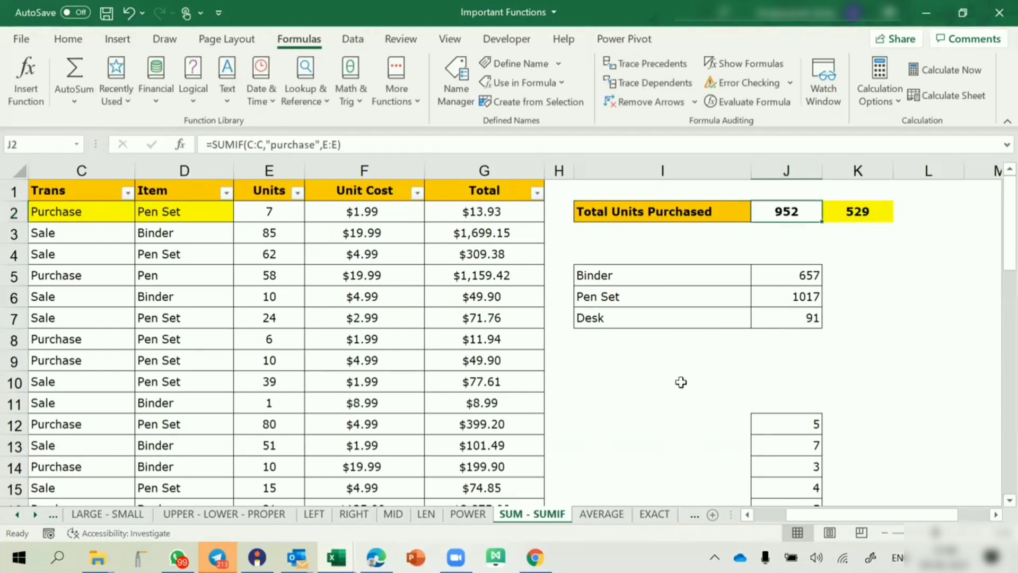
- Open the EXACT sheet and compare the first Set 1 and Set 2 entries in A2 and B2
click(602, 513)
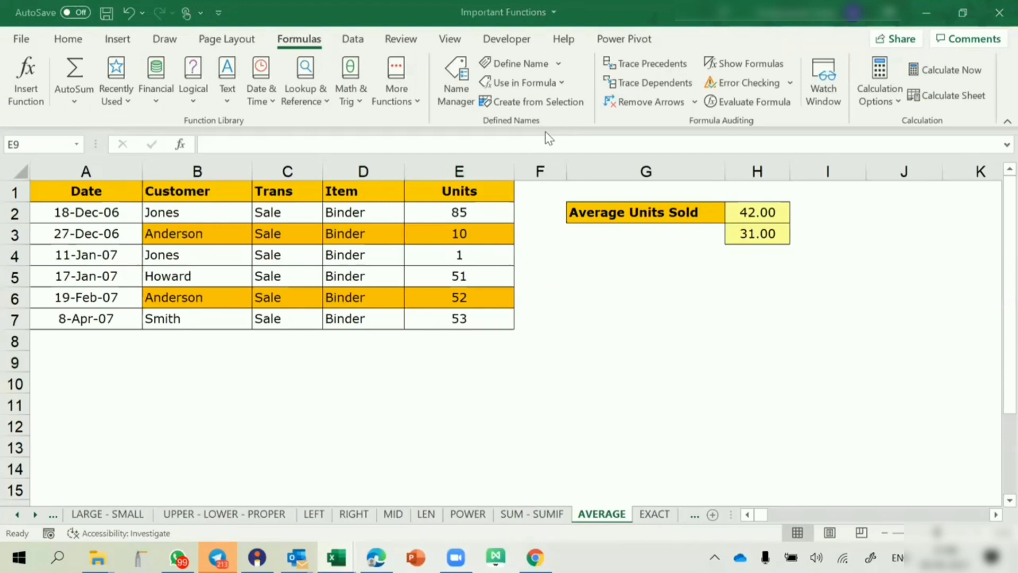
key(ctrl+Page_Down)
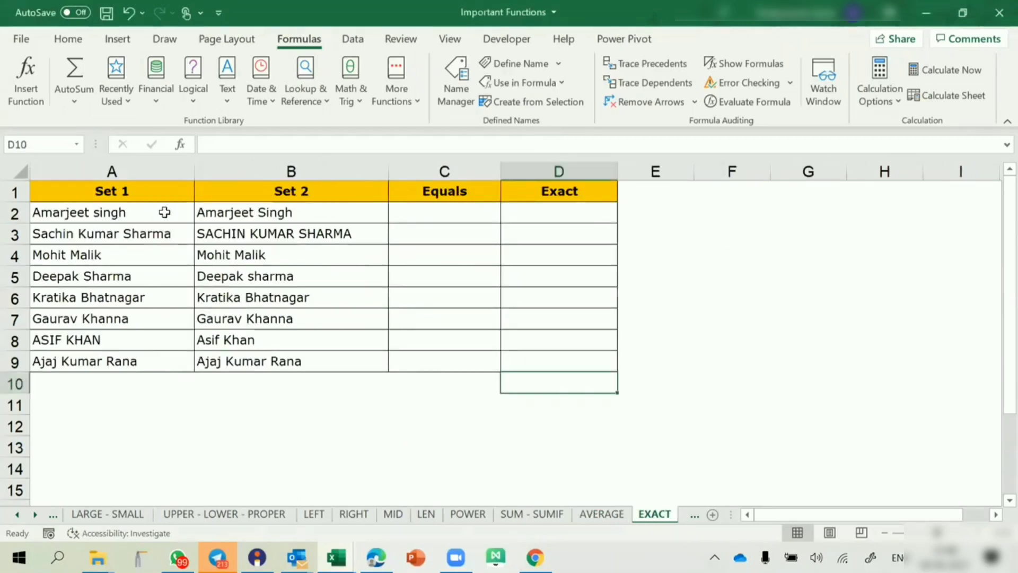
click(122, 212)
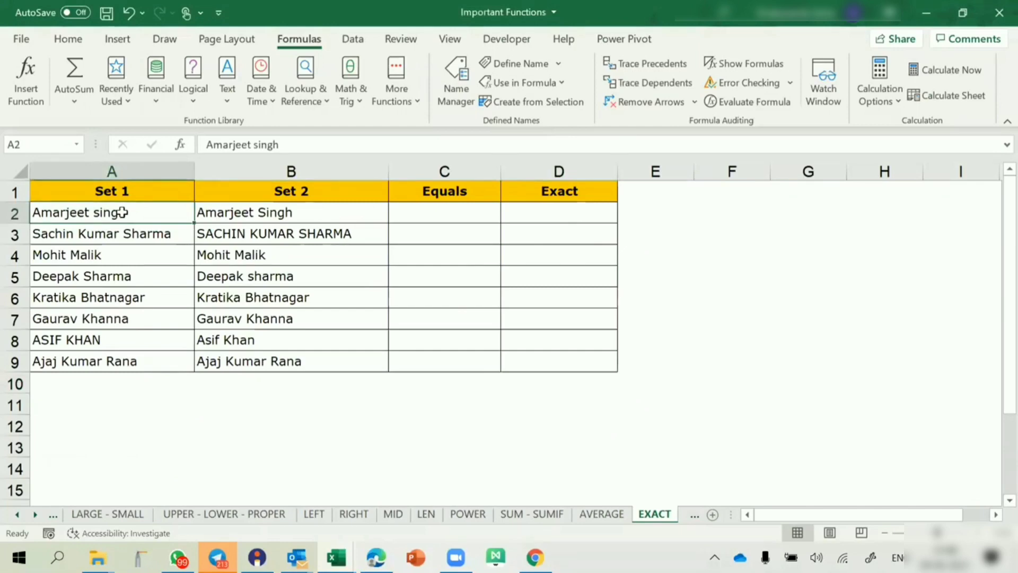
click(245, 214)
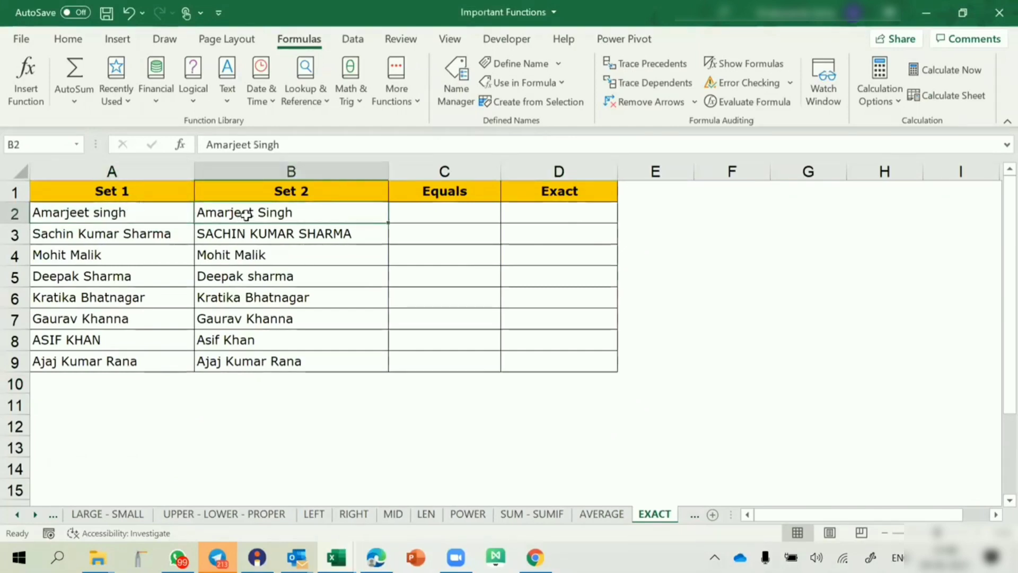
- Enter =A2=B2 in C2 of the Equals column and fill the formula down to C9
click(450, 212)
text(=)
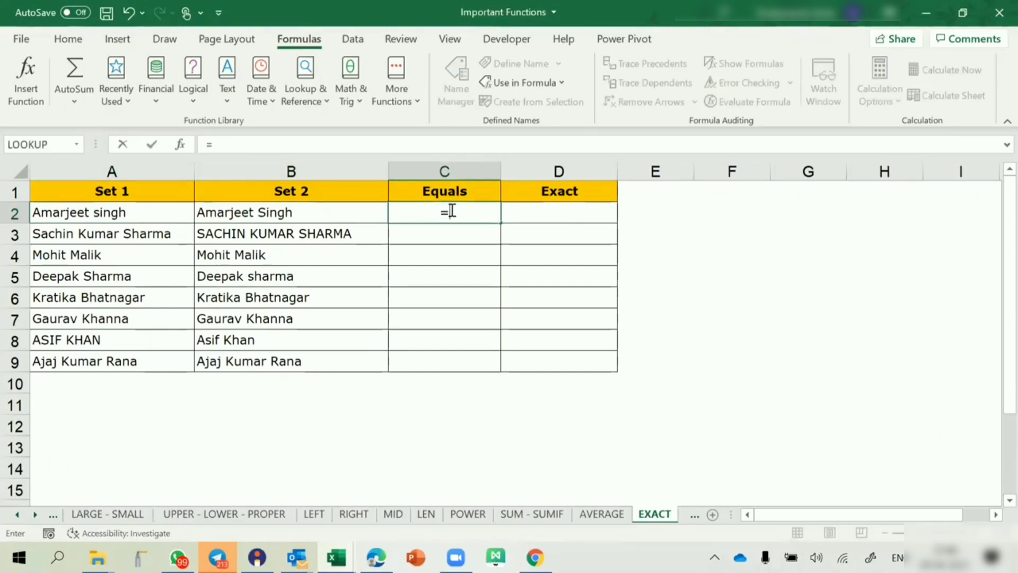
click(130, 211)
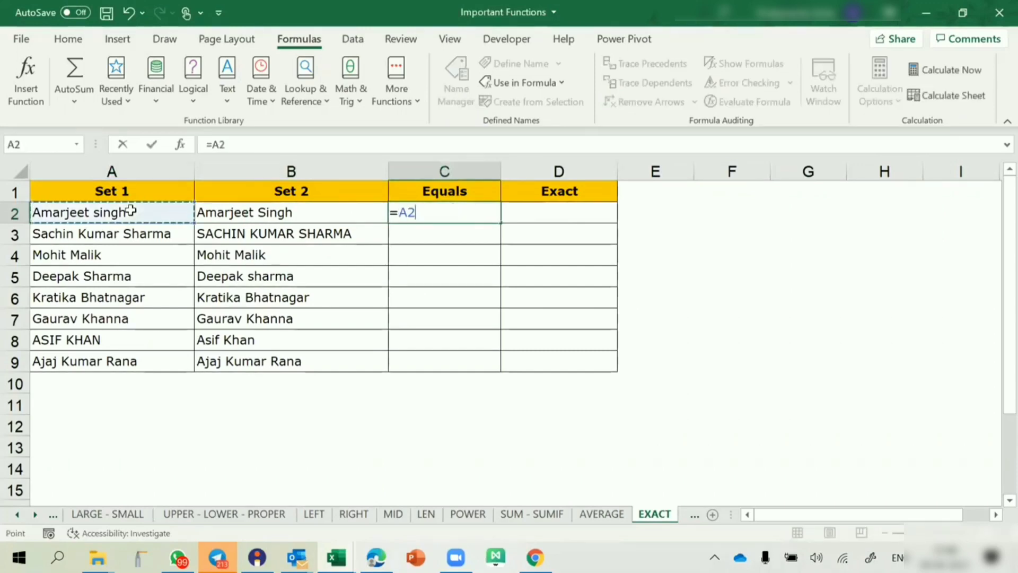
text(=)
click(233, 213)
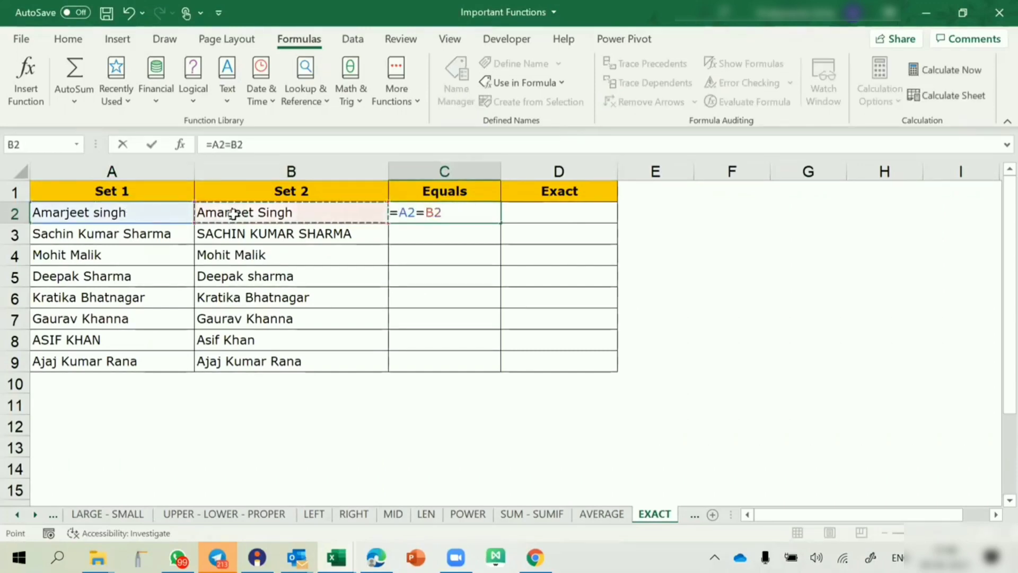
key(Return)
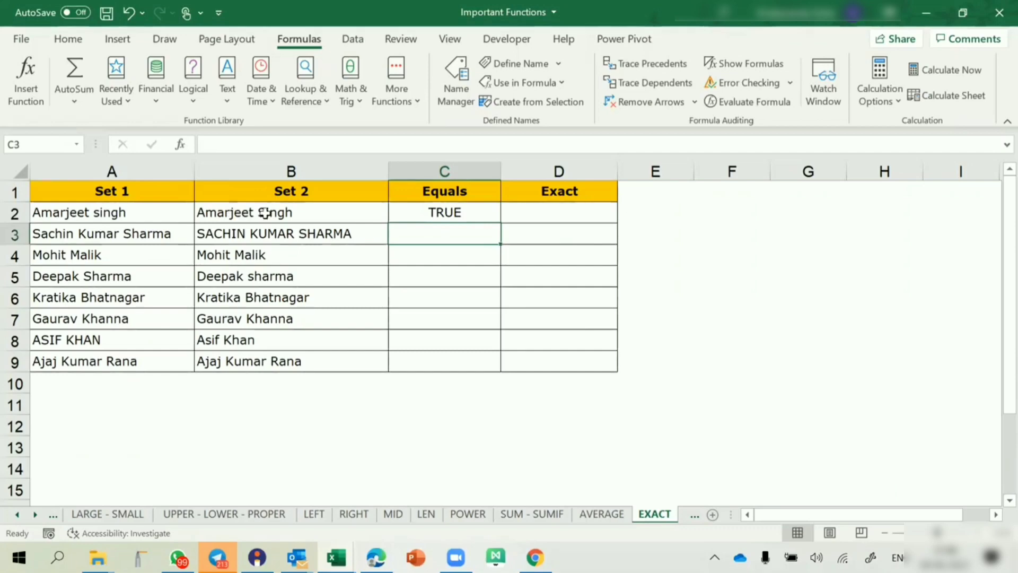
click(434, 208)
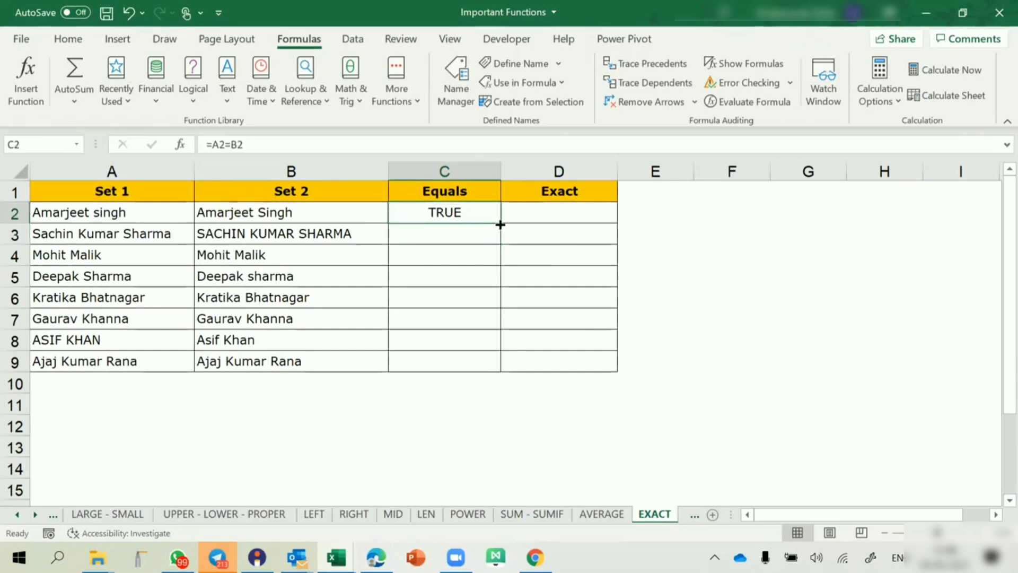
double_click(501, 223)
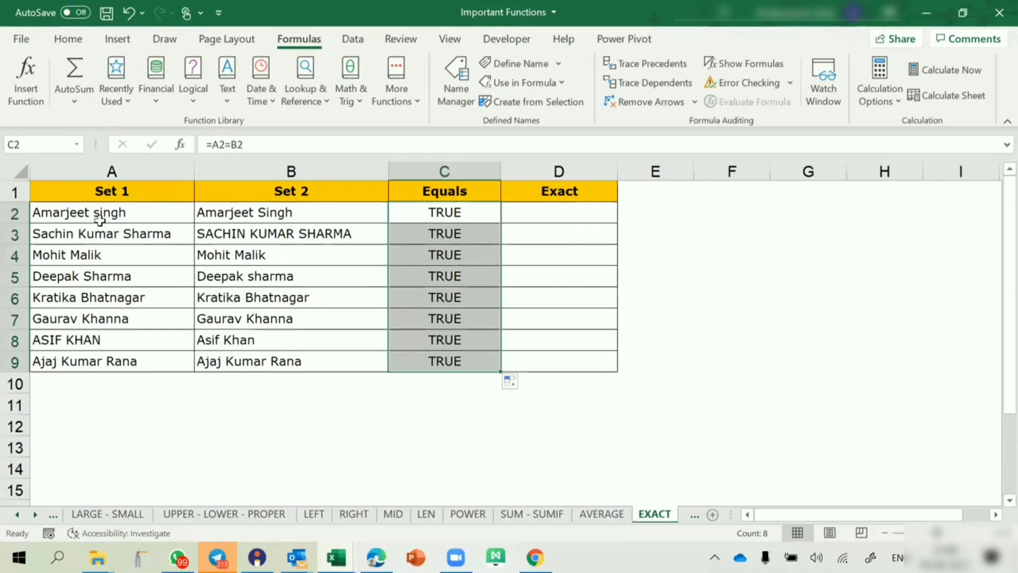
- Retype the second word's initial in A2 as a lowercase s and compare the entry with B2 and the formula in C2
click(96, 212)
double_click(99, 213)
key(BackSpace)
text(s)
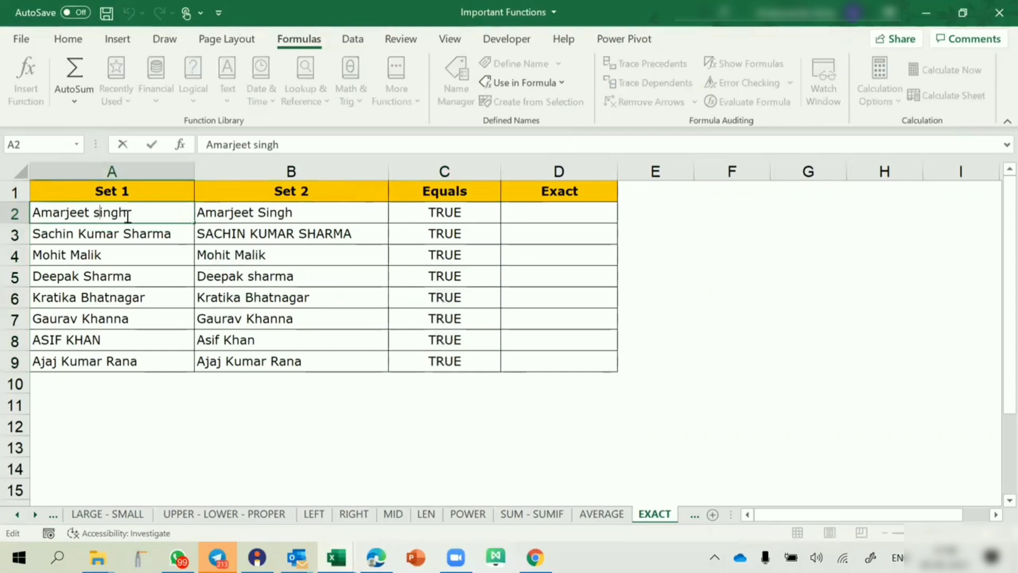
click(291, 210)
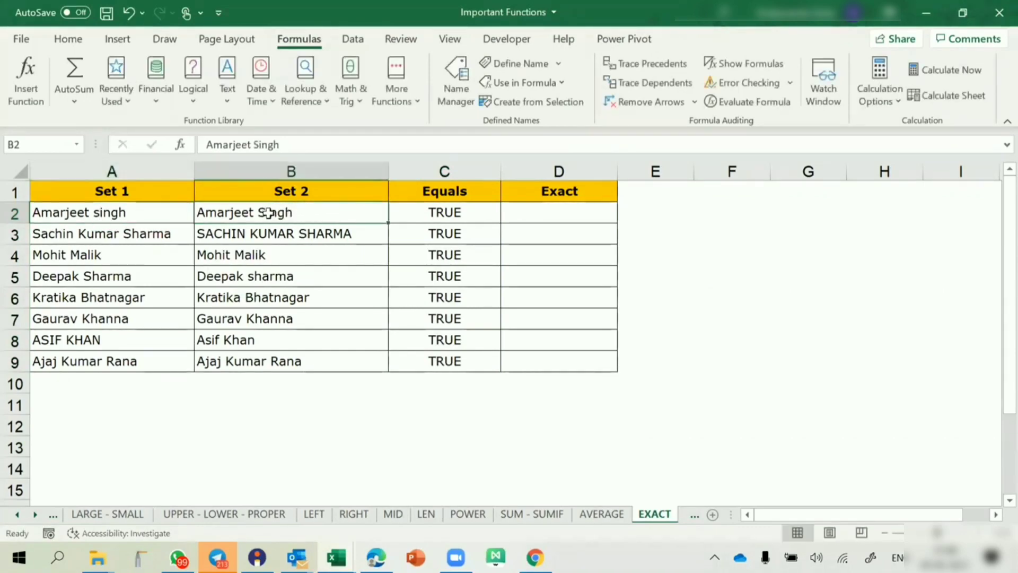
click(452, 212)
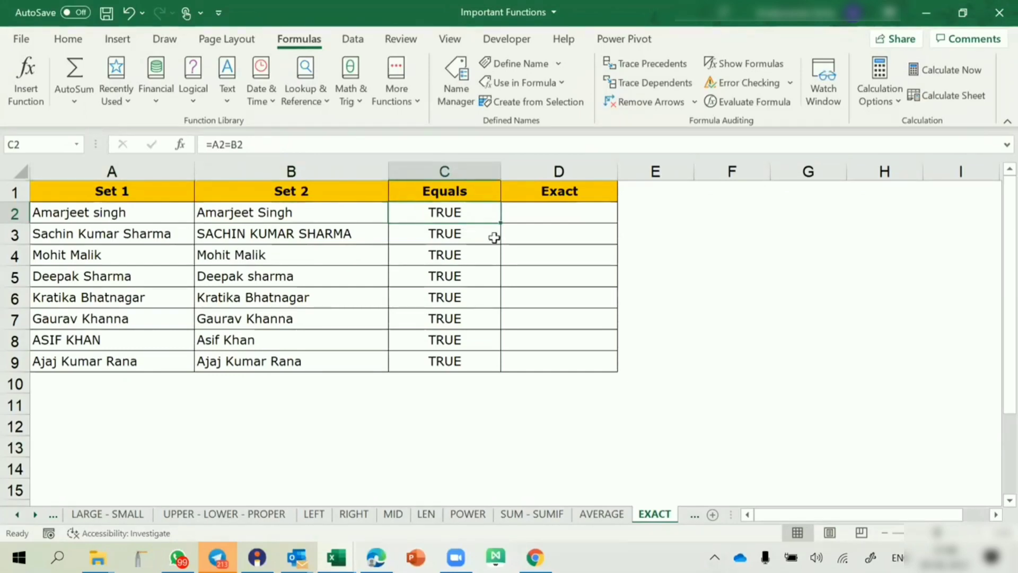
- Enter =EXACT(A2,B2) in D2 of the Exact column and fill the formula down to D9
click(575, 212)
text(=exact)
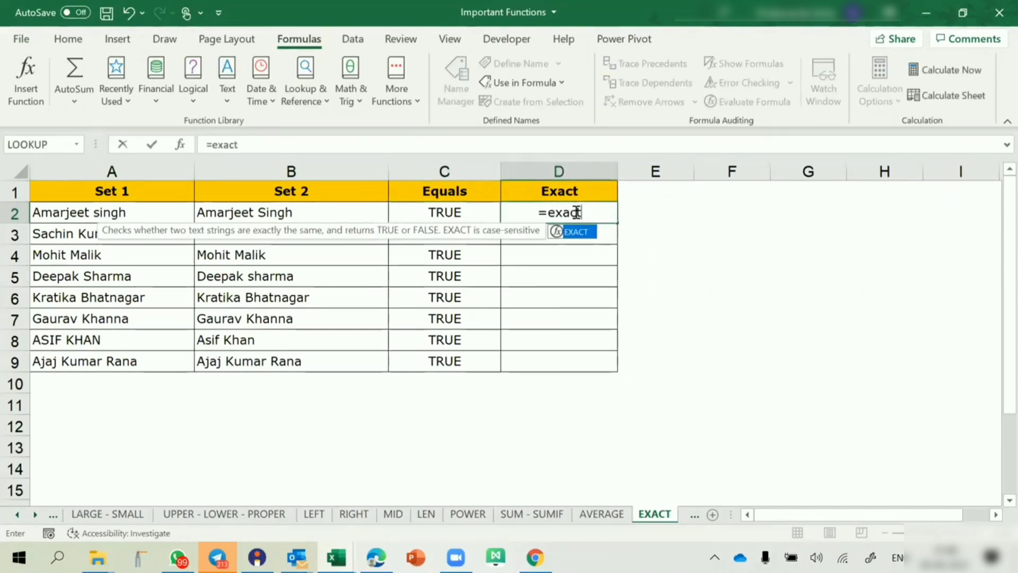
key(Tab)
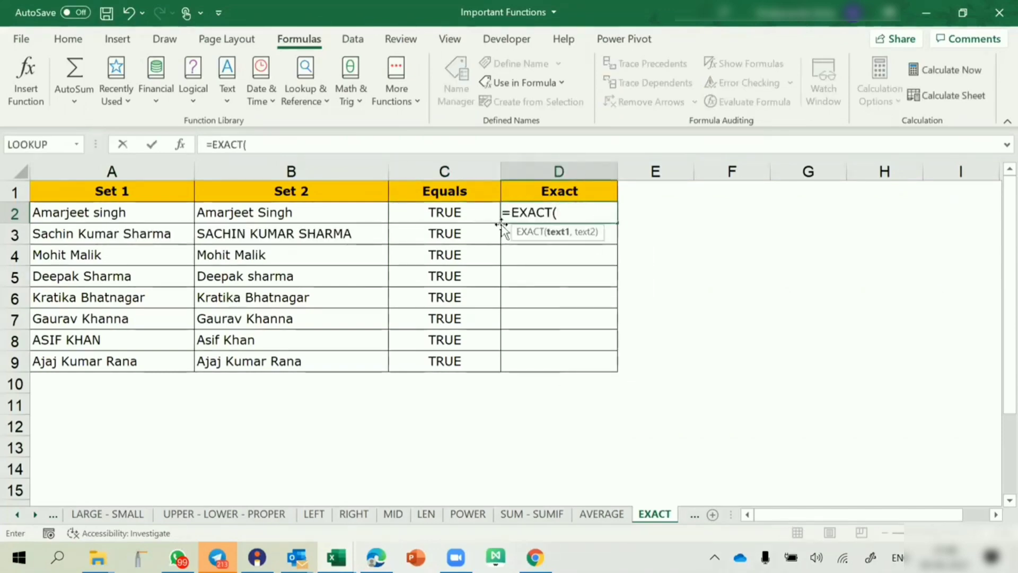
click(132, 215)
text(,)
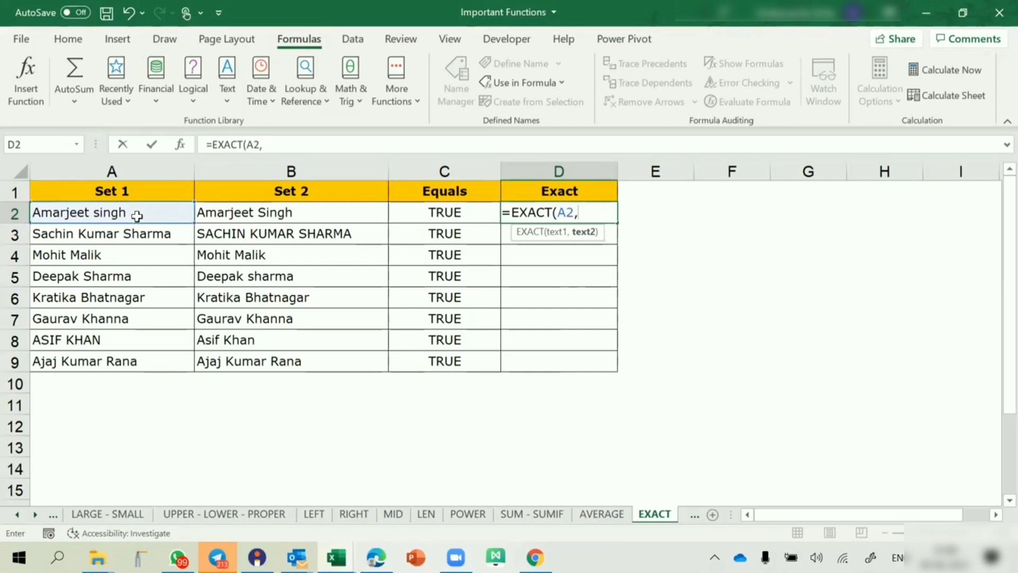
click(219, 214)
text())
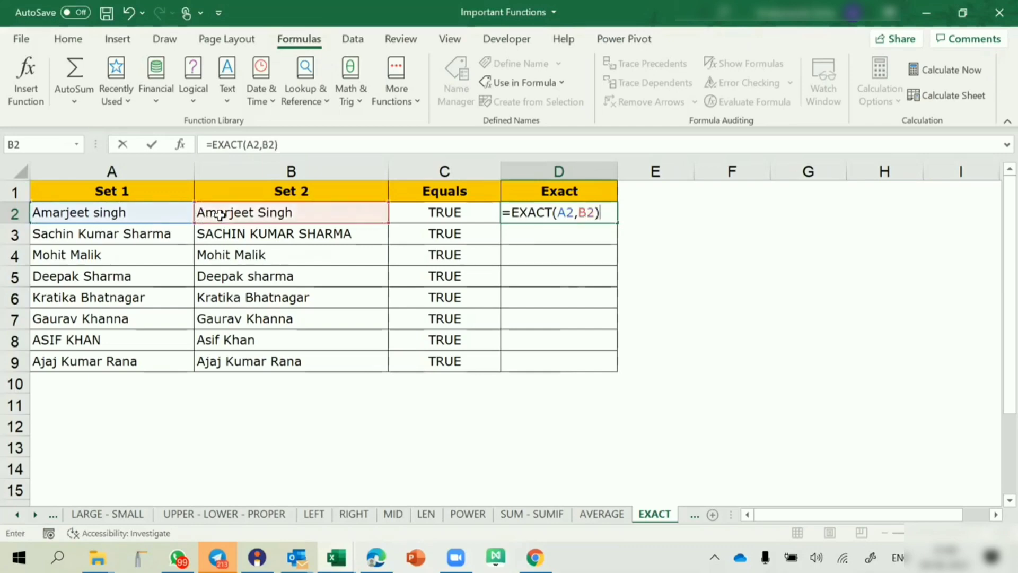
key(Return)
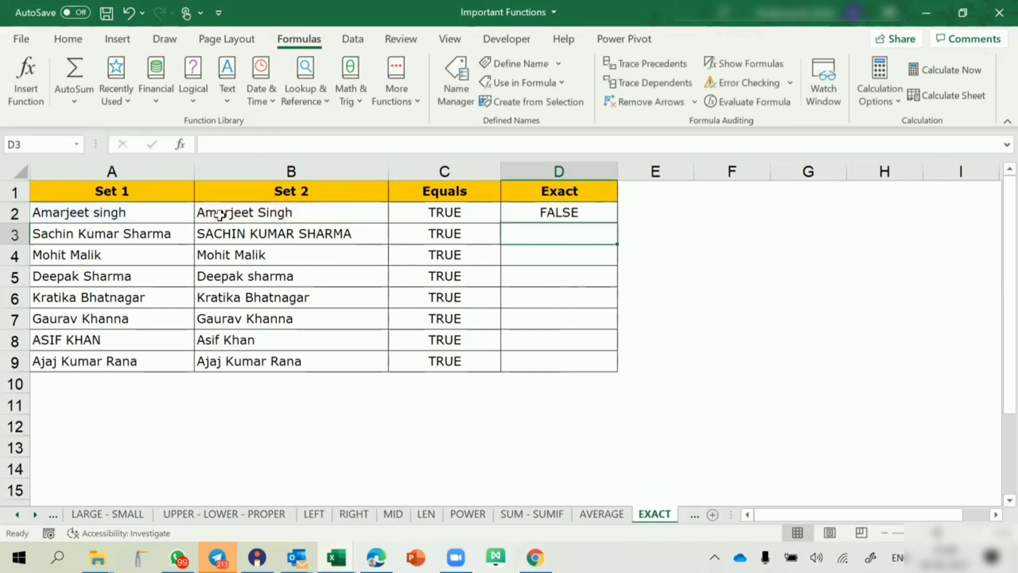
click(572, 212)
double_click(615, 226)
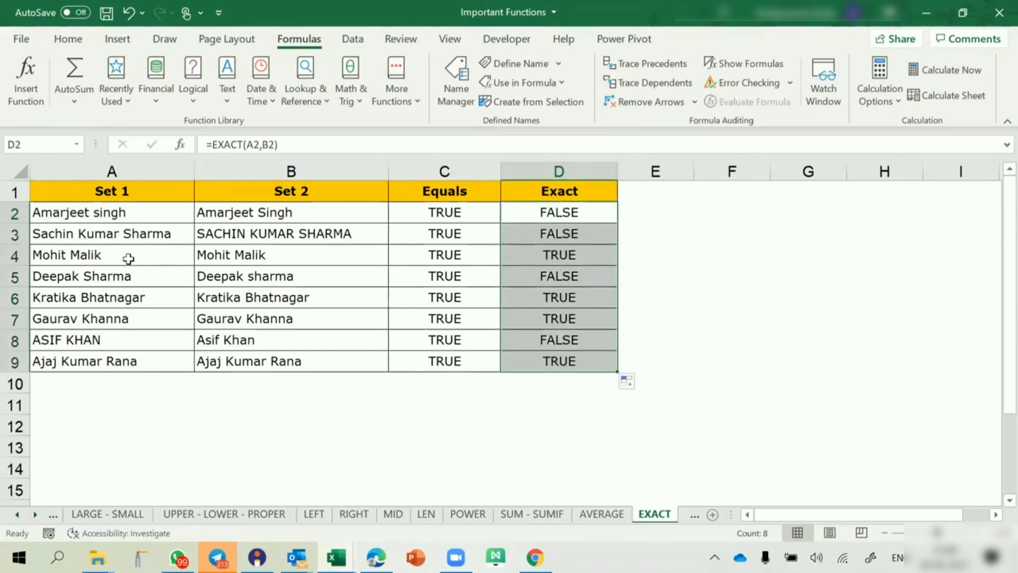
- Compare the Set 1 and Set 2 entries in rows 4 and 2, and check the EXACT formula in D2
click(109, 255)
click(206, 253)
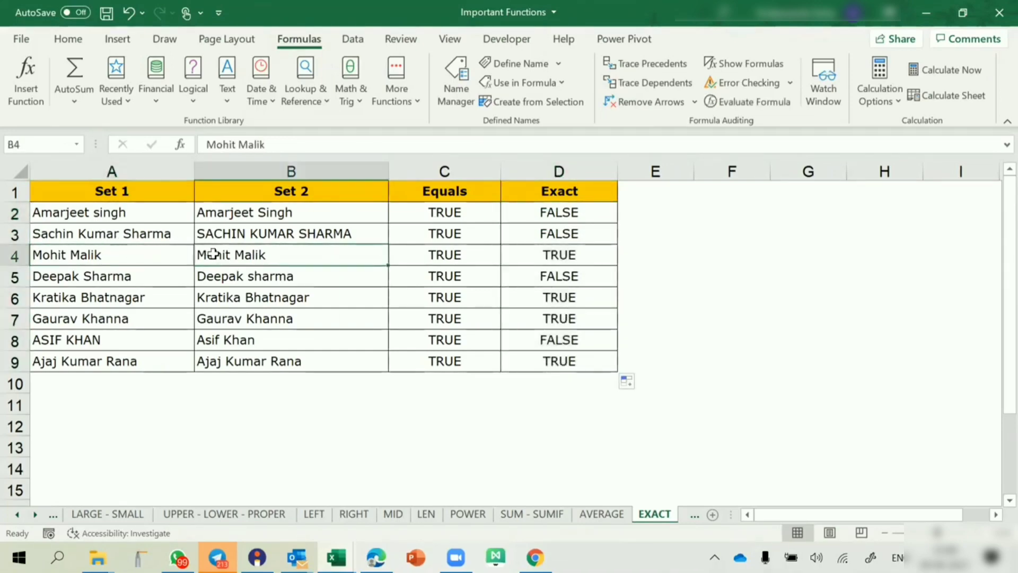
click(109, 213)
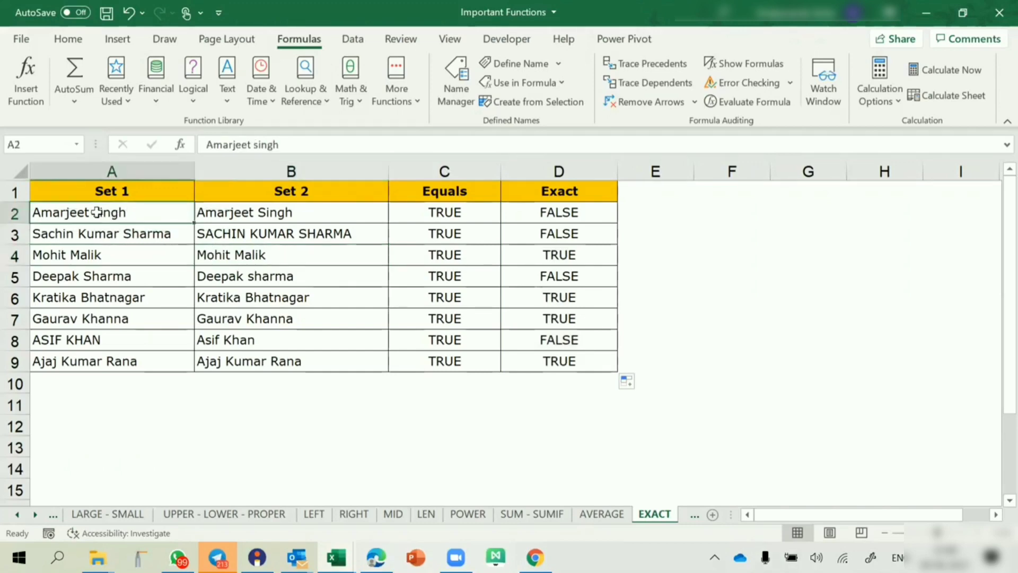
click(238, 210)
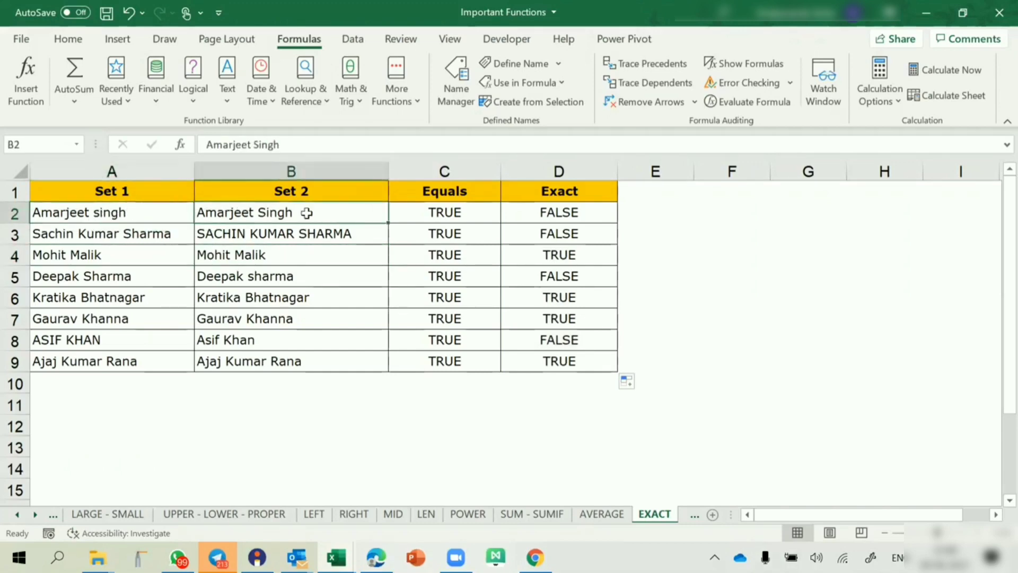
click(549, 211)
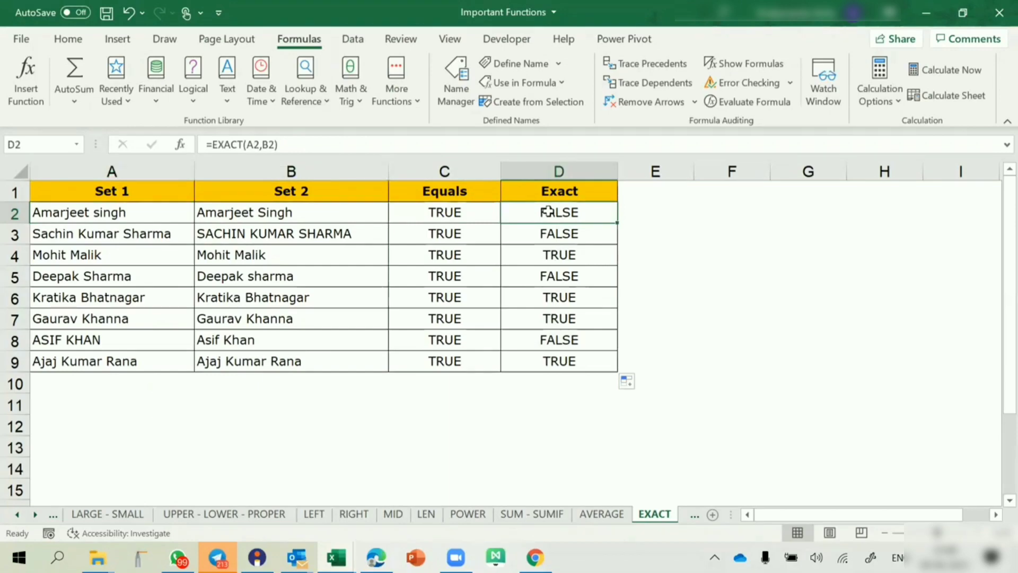